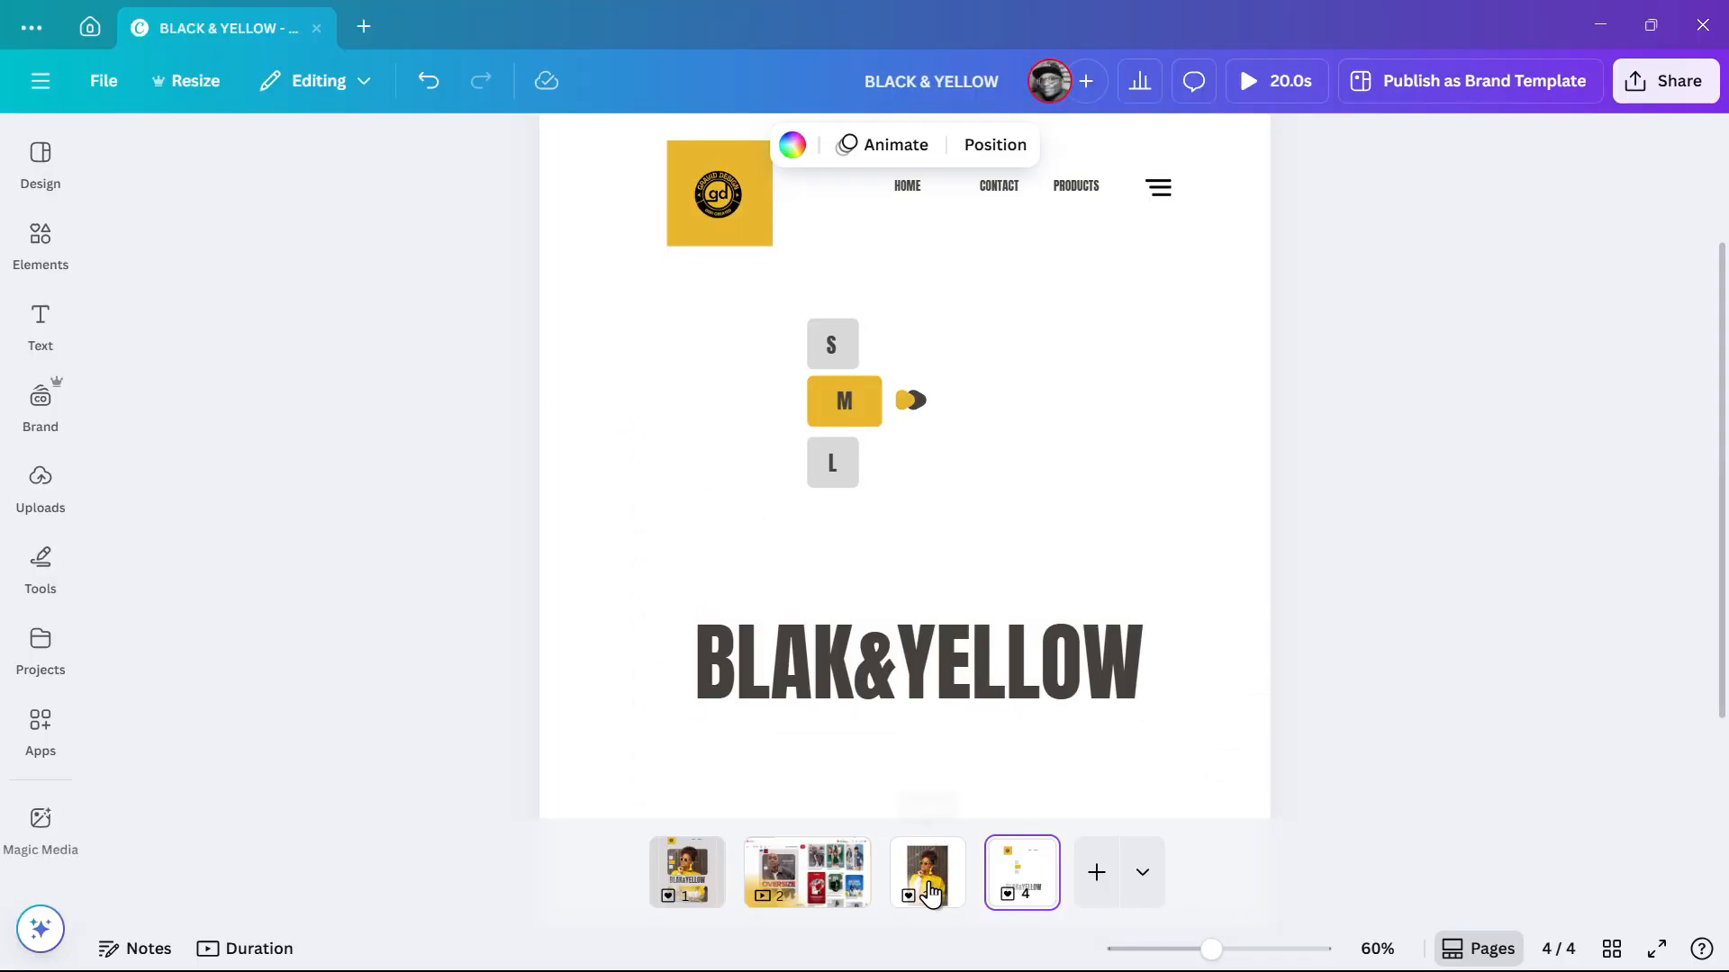
# Create a new Instagram Post (4:5) design and copy the woman's photo from page 3 of BLACK & YELLOW into it
pyautogui.click(932, 890)
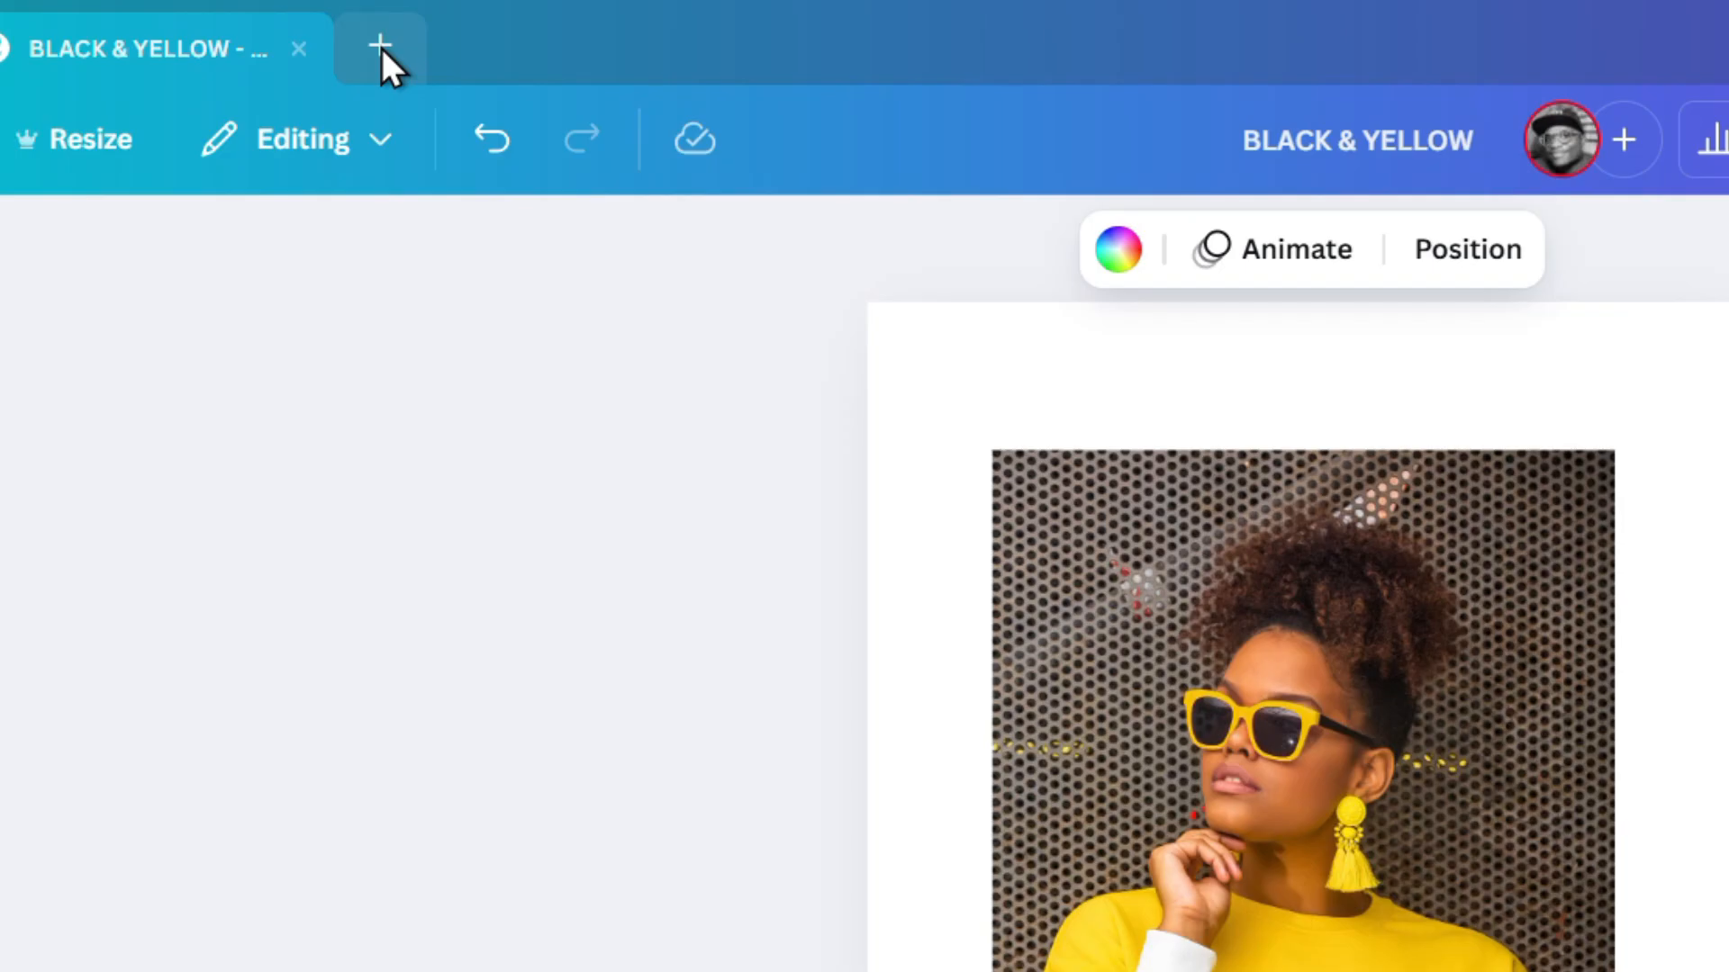
pyautogui.click(363, 29)
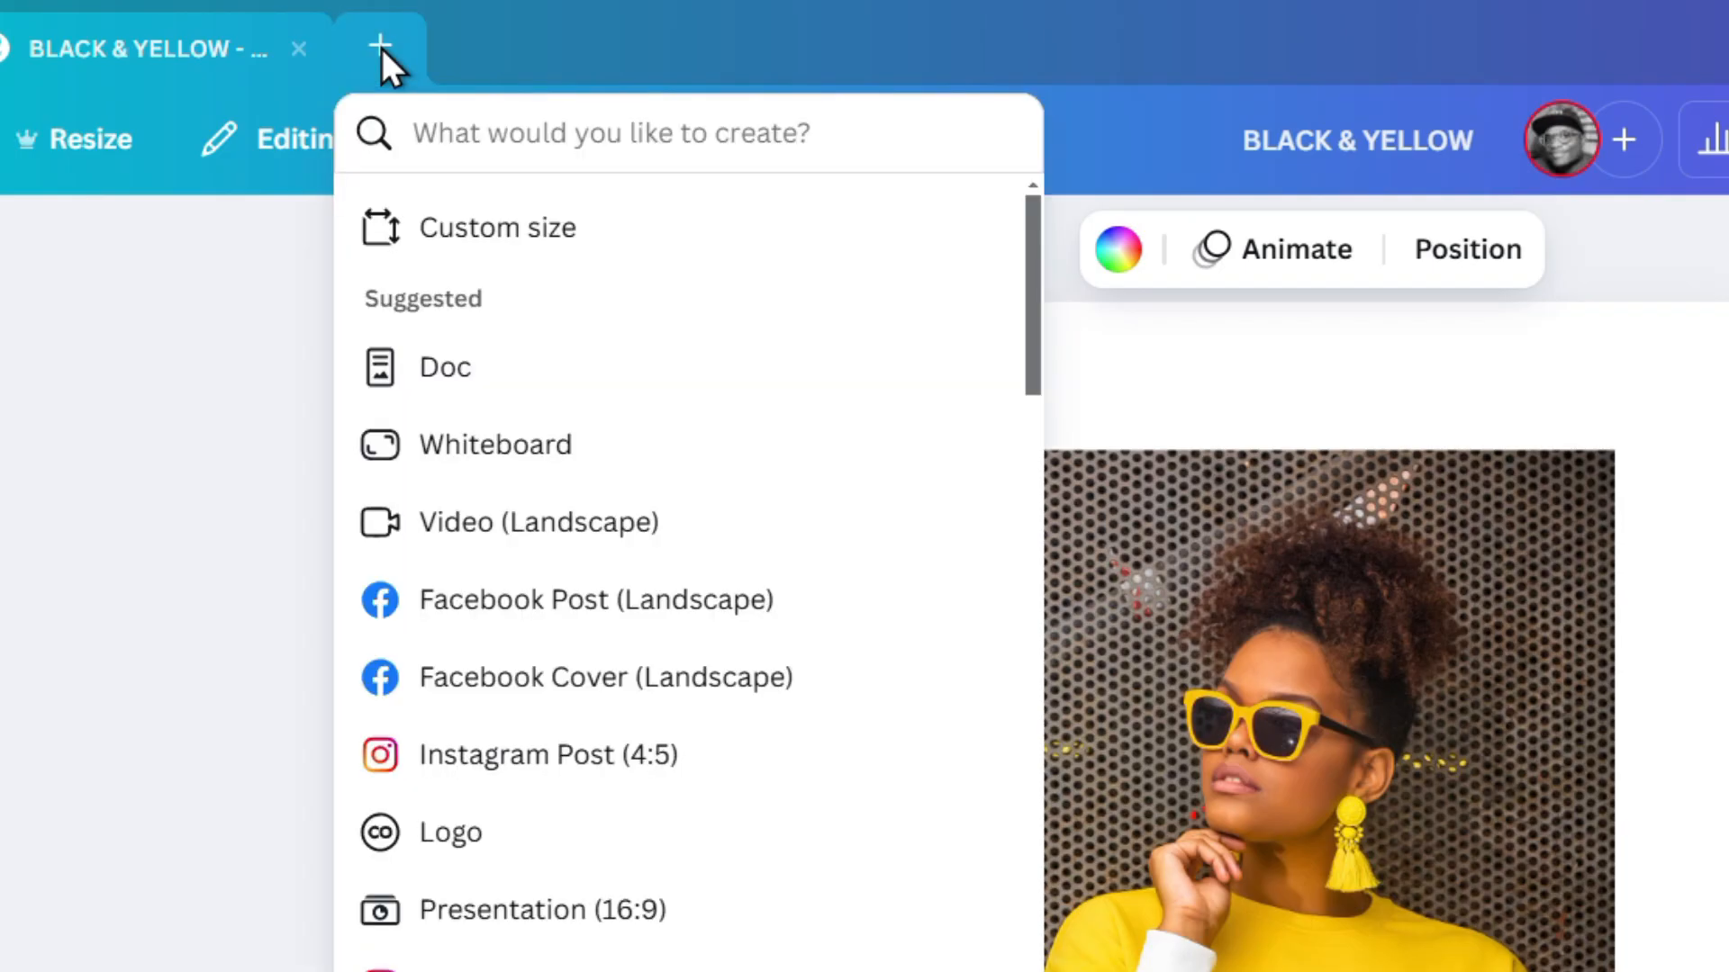
pyautogui.click(646, 772)
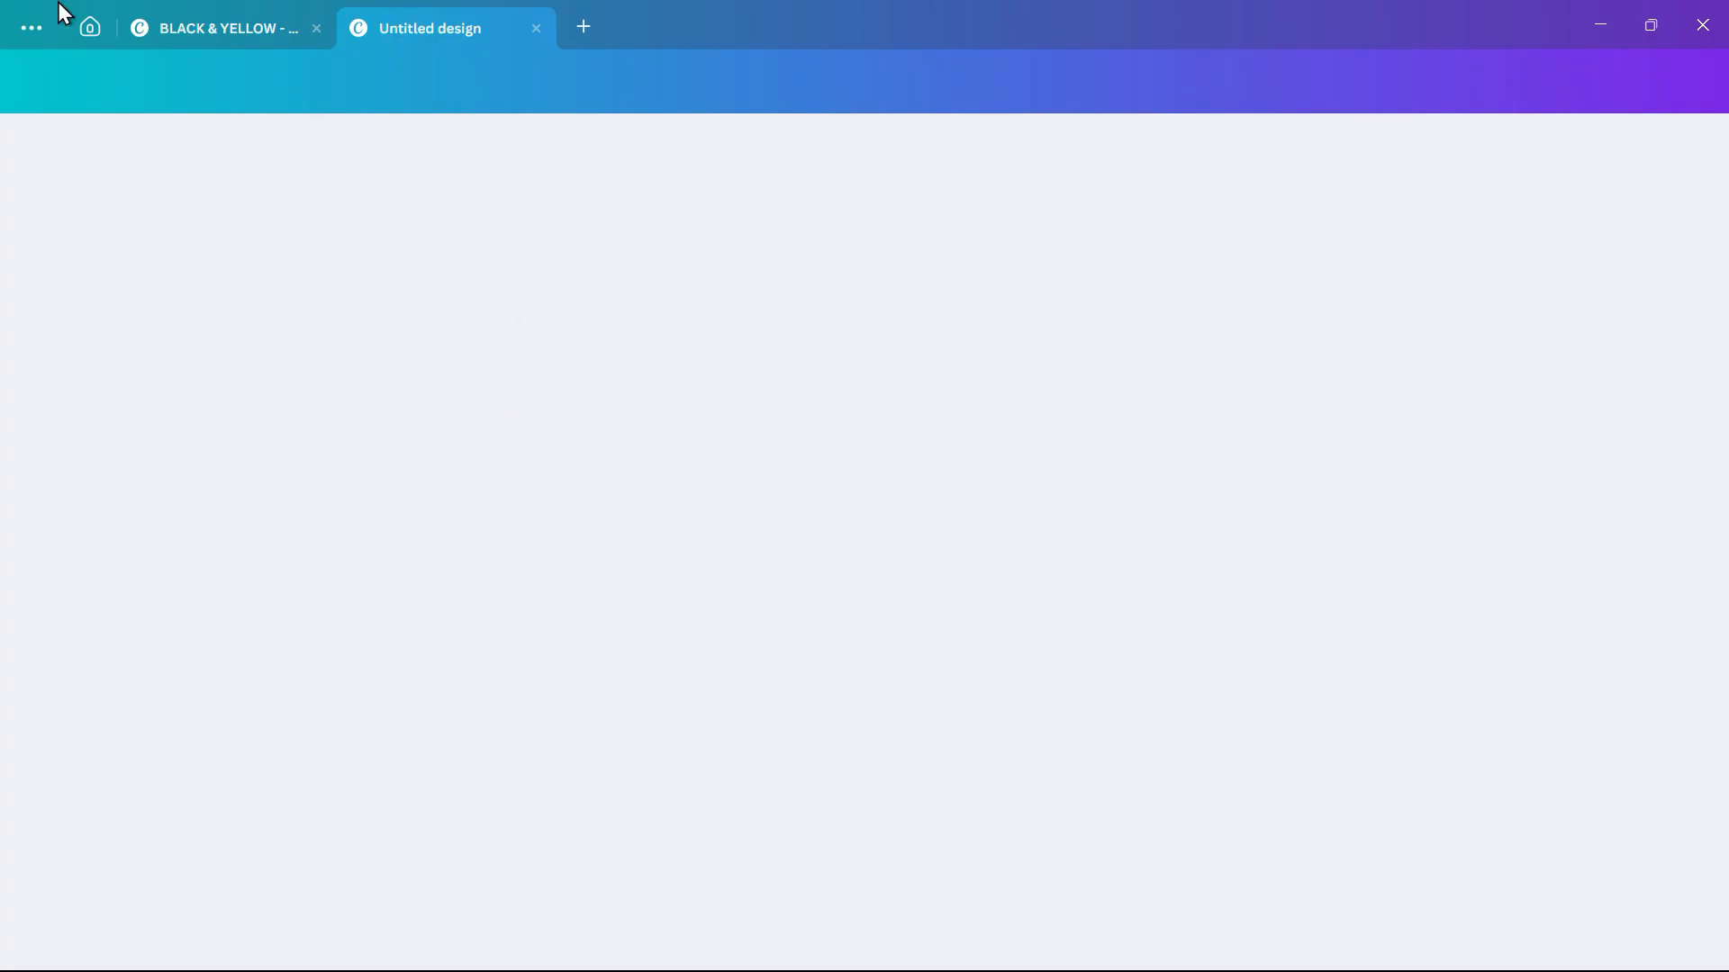
pyautogui.click(180, 29)
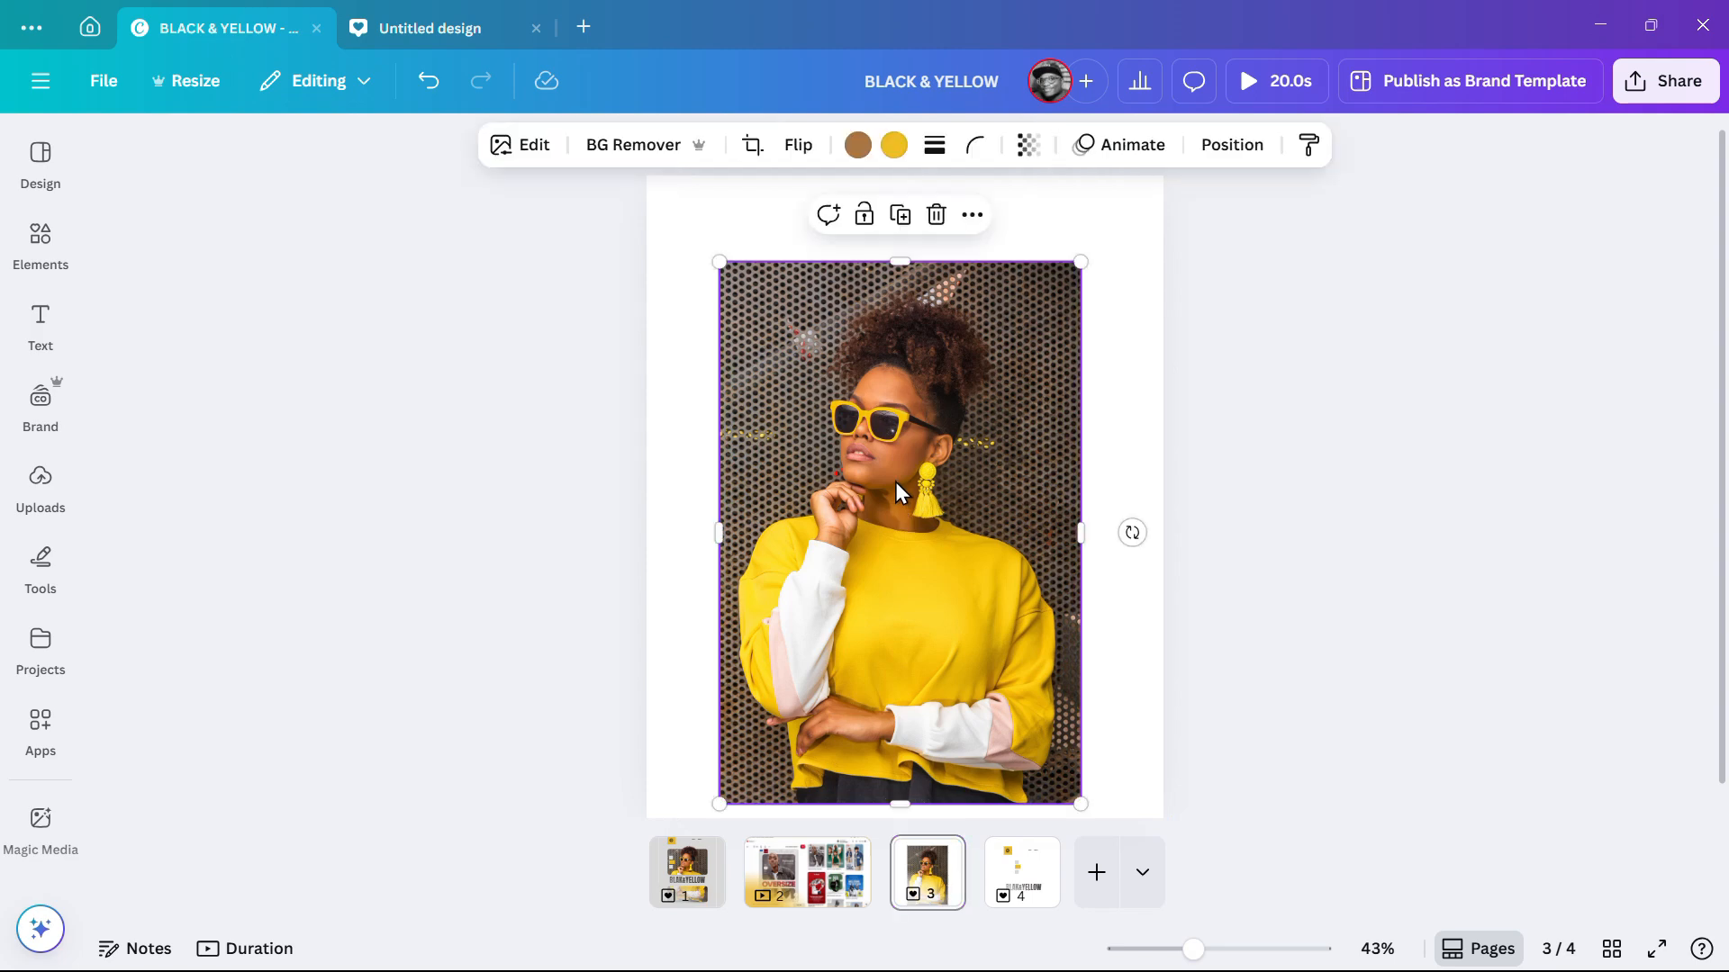
pyautogui.click(429, 32)
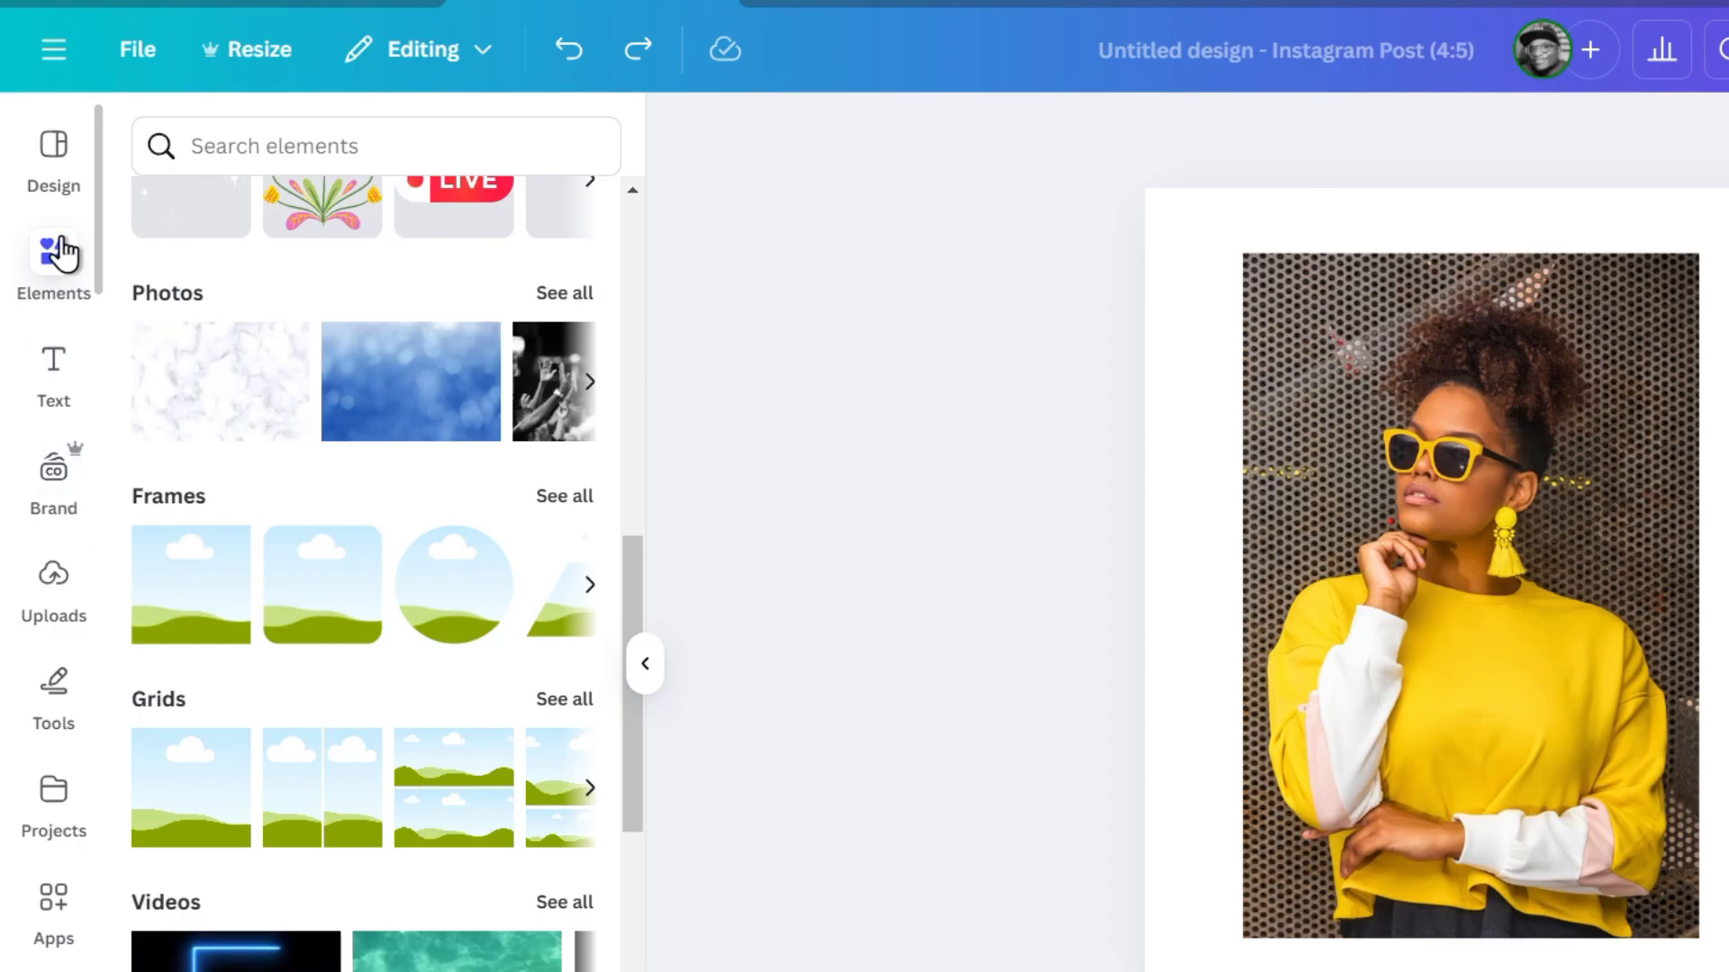
# Add a rounded square frame over the photo's upper part, stretch it to the photo's full width and make it slightly taller
pyautogui.click(331, 630)
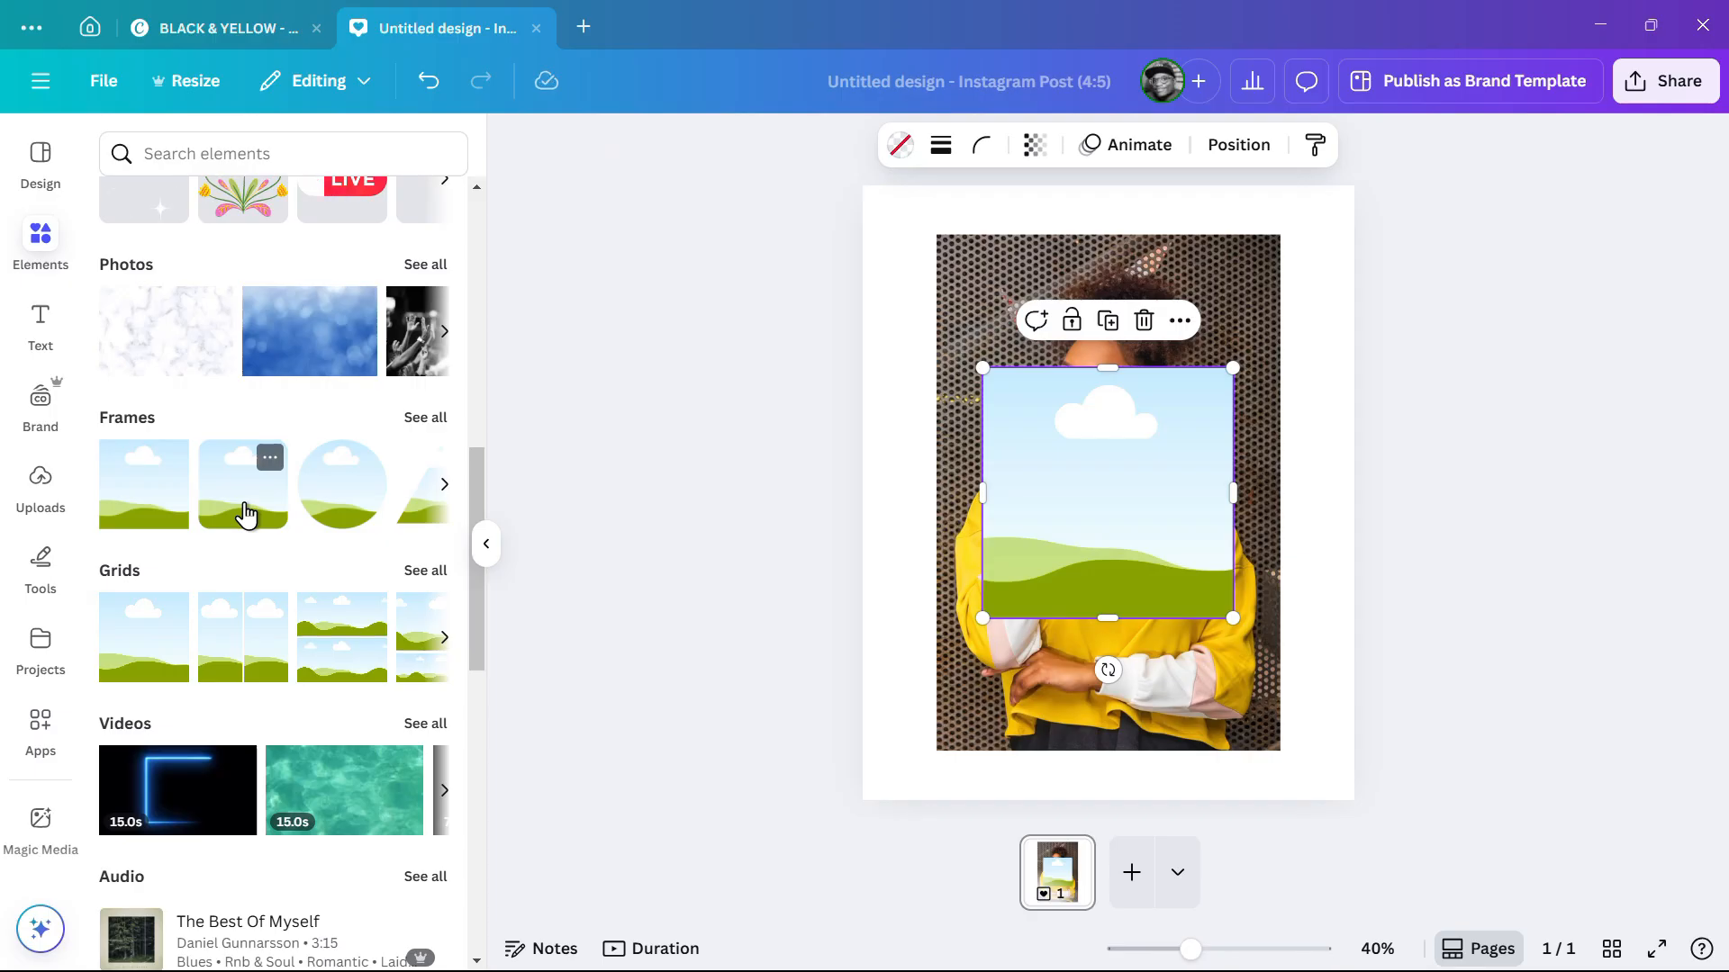
pyautogui.moveTo(1139, 532); pyautogui.dragTo(1092, 459)
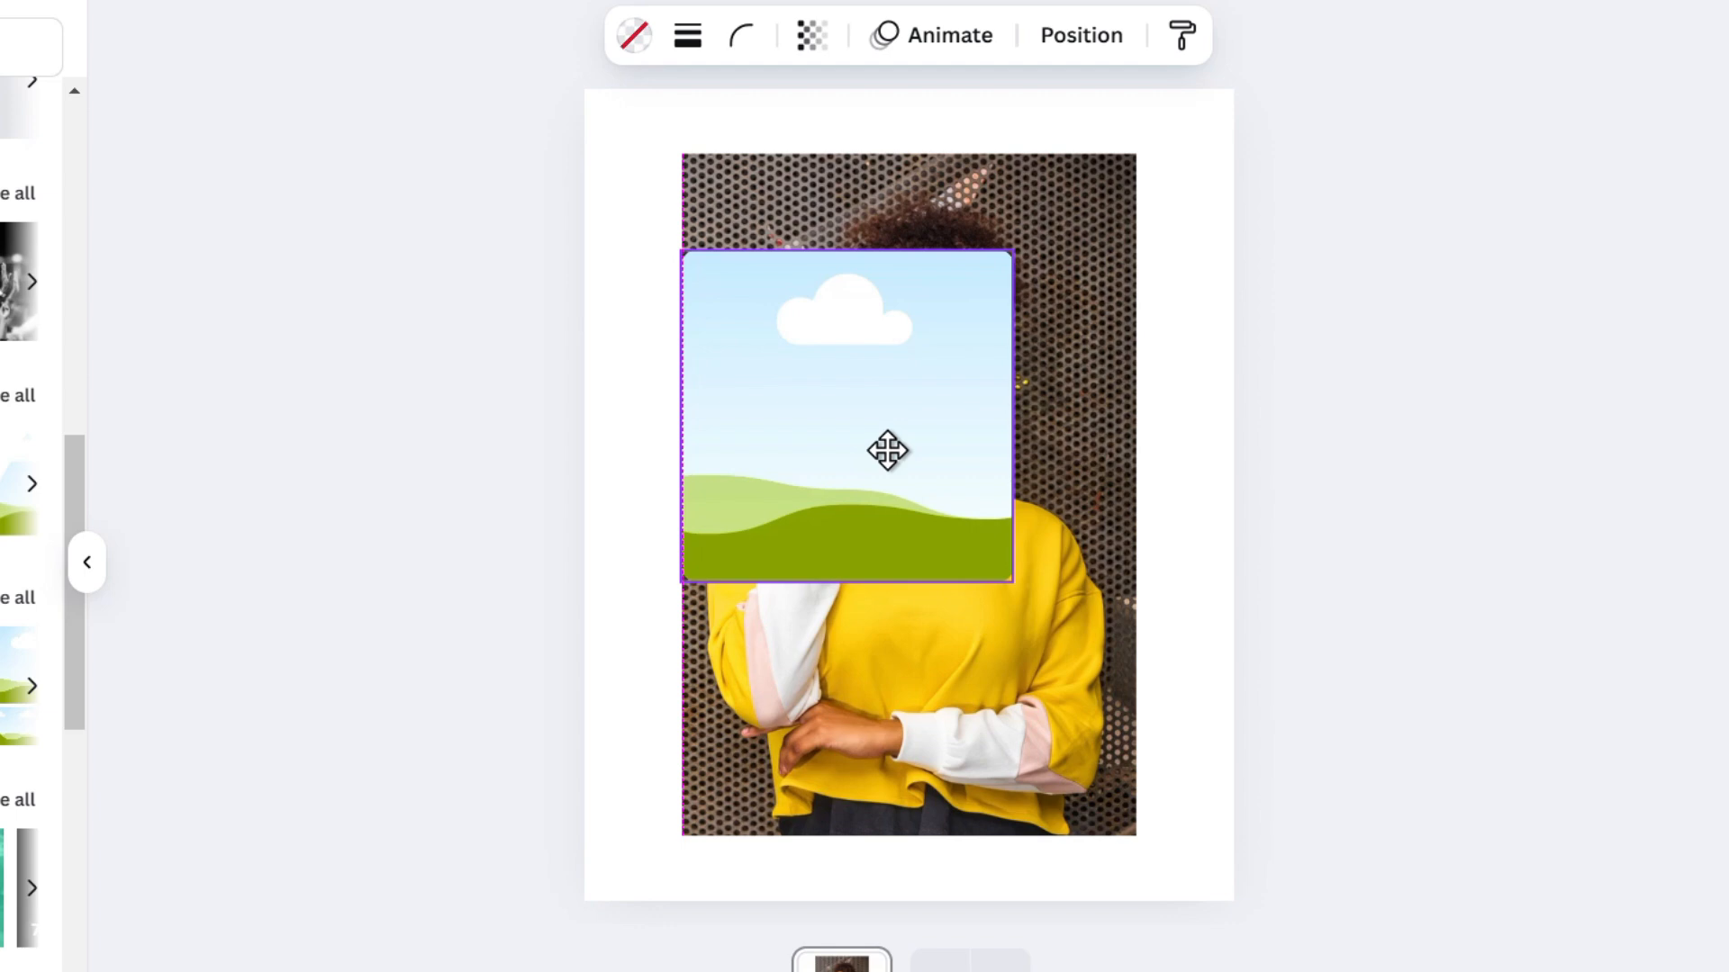
pyautogui.moveTo(1011, 413); pyautogui.dragTo(1136, 446)
pyautogui.moveTo(907, 576); pyautogui.dragTo(944, 594)
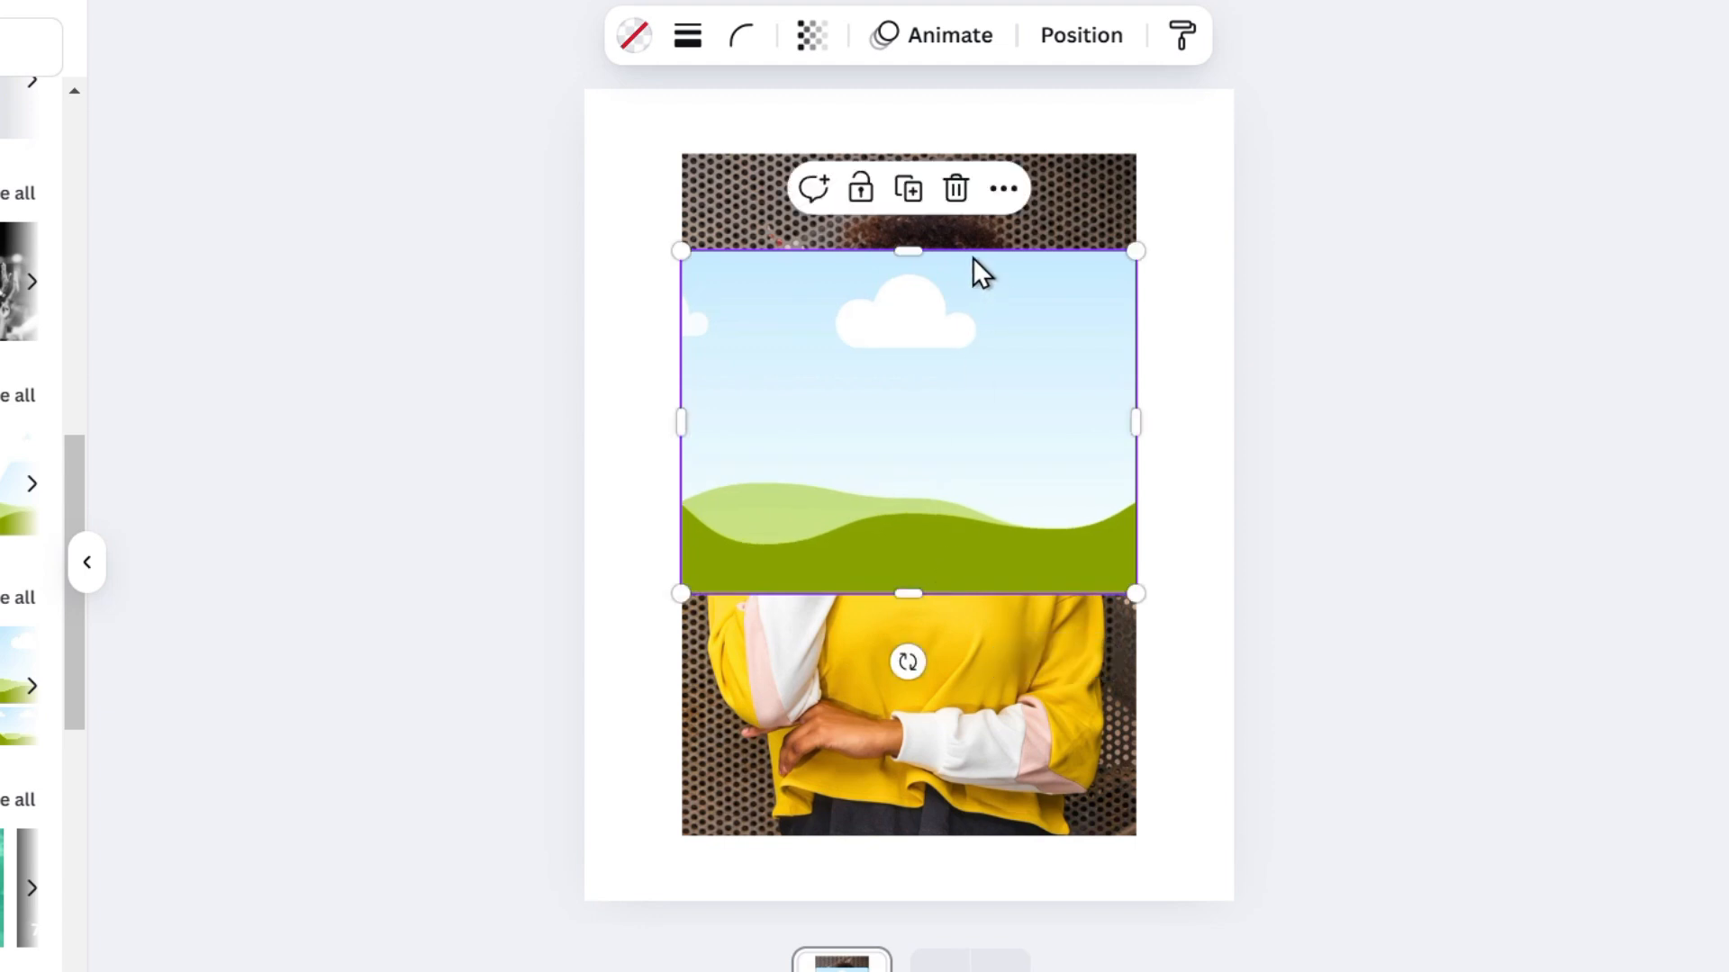
# Duplicate the frame, fit the copy along the photo's lower edge as a shorter band, and raise the upper frame's bottom edge slightly
pyautogui.click(909, 189)
pyautogui.moveTo(937, 440); pyautogui.dragTo(927, 549)
pyautogui.hotkey('ctrl', '-')
pyautogui.hotkey('ctrl', '-')
pyautogui.hotkey('ctrl', '+')
pyautogui.hotkey('ctrl', '+')
pyautogui.click(971, 475)
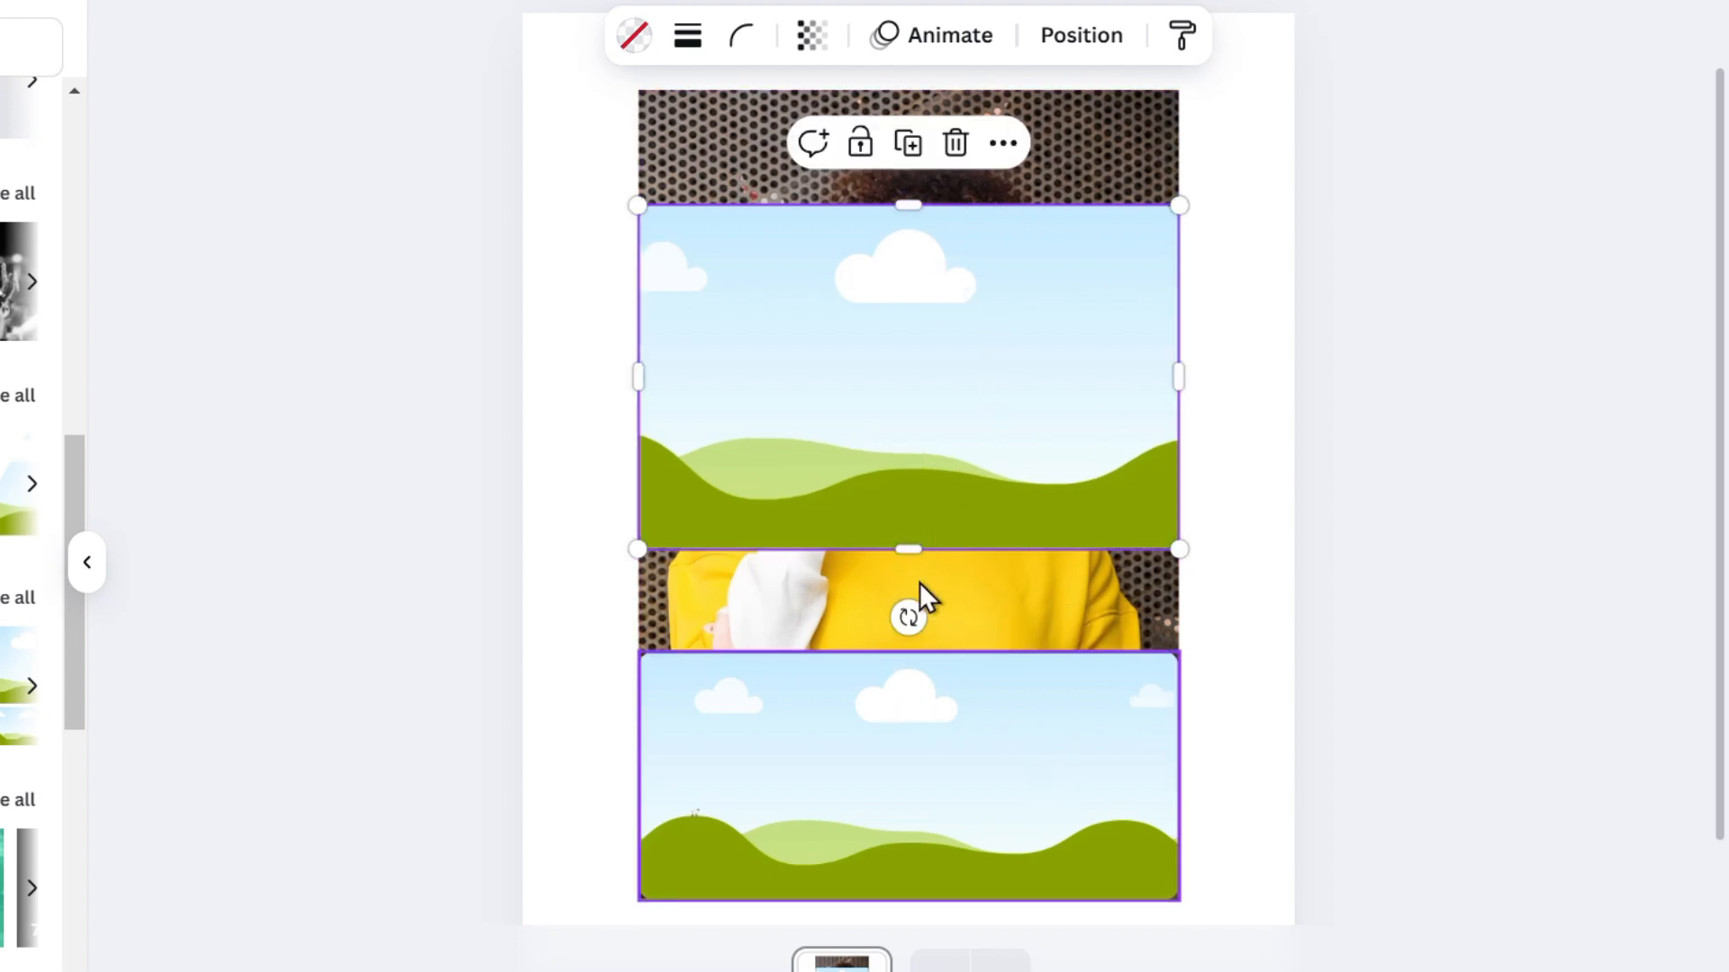
pyautogui.moveTo(910, 548); pyautogui.dragTo(918, 520)
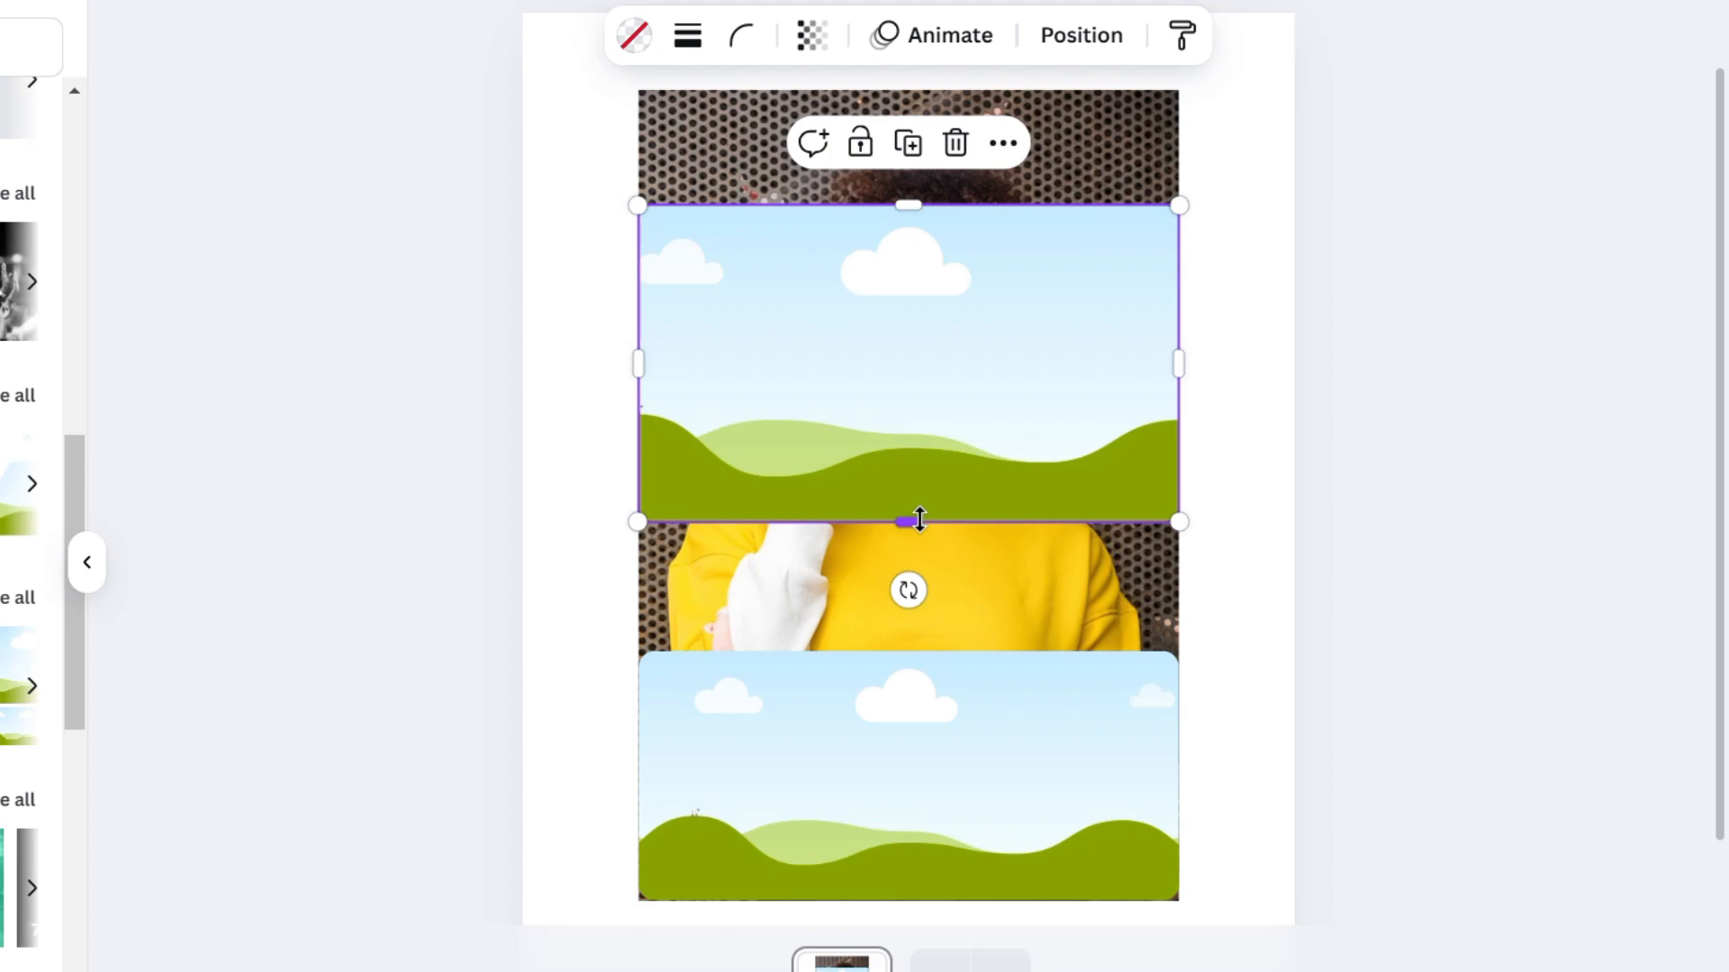
# Duplicate the photo, place the copy in the upper frame and put the original photo in the lower frame
pyautogui.click(1100, 180)
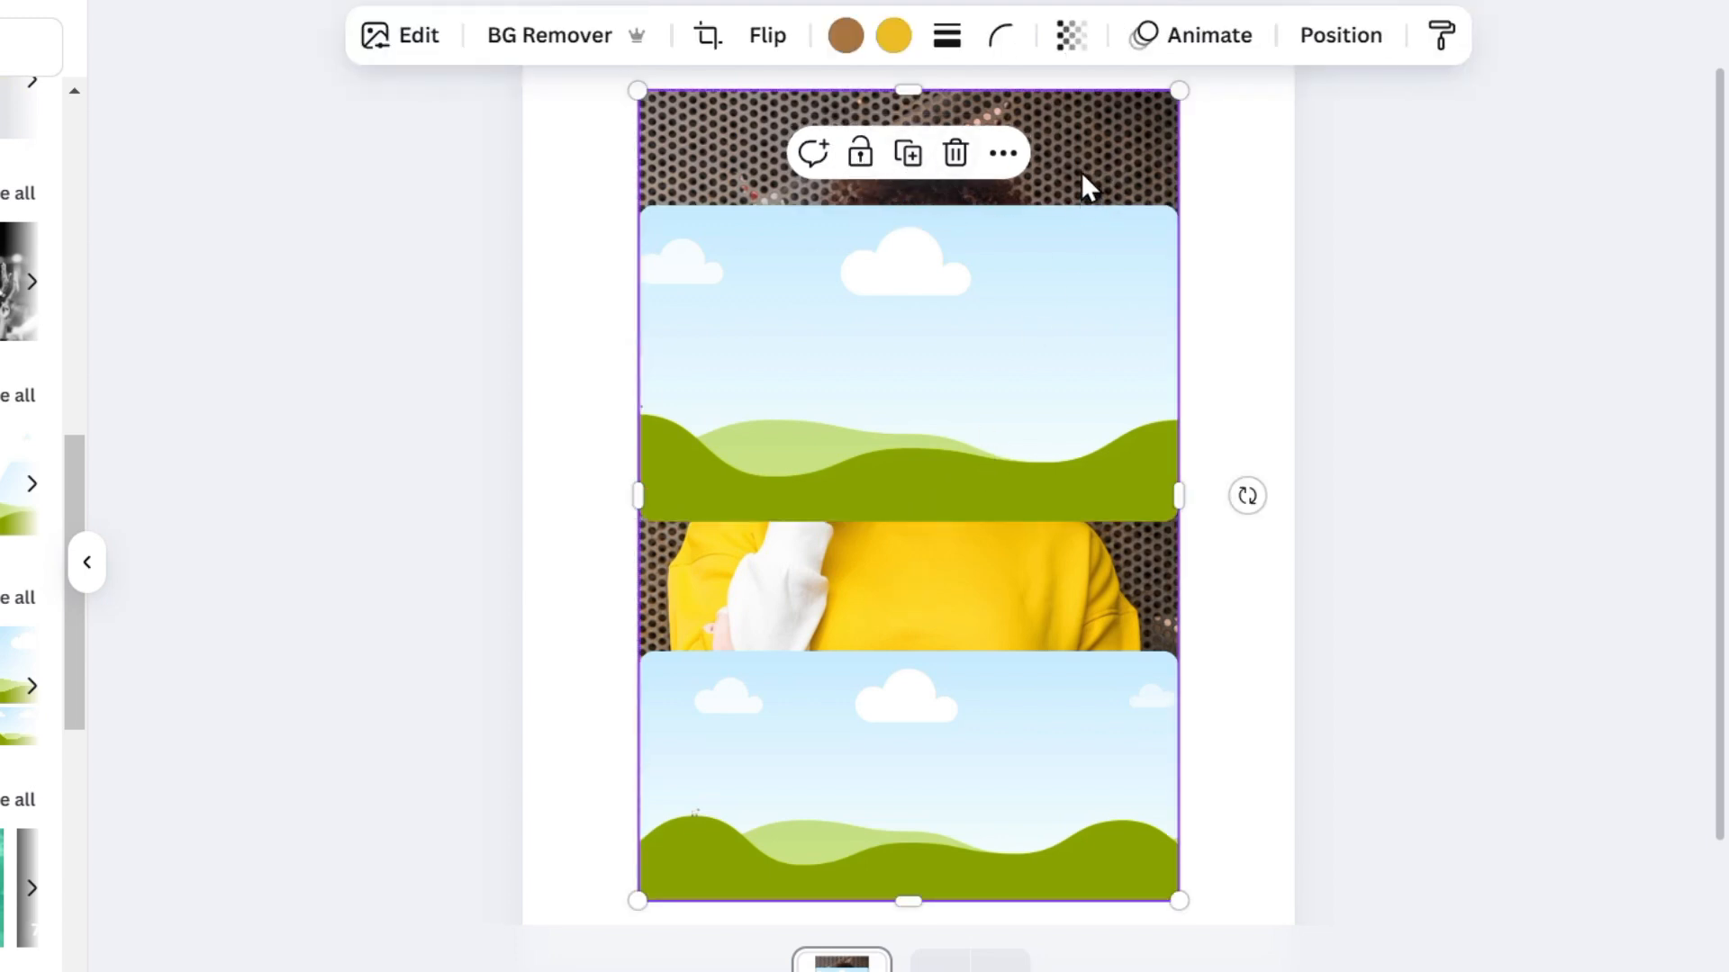
pyautogui.click(909, 158)
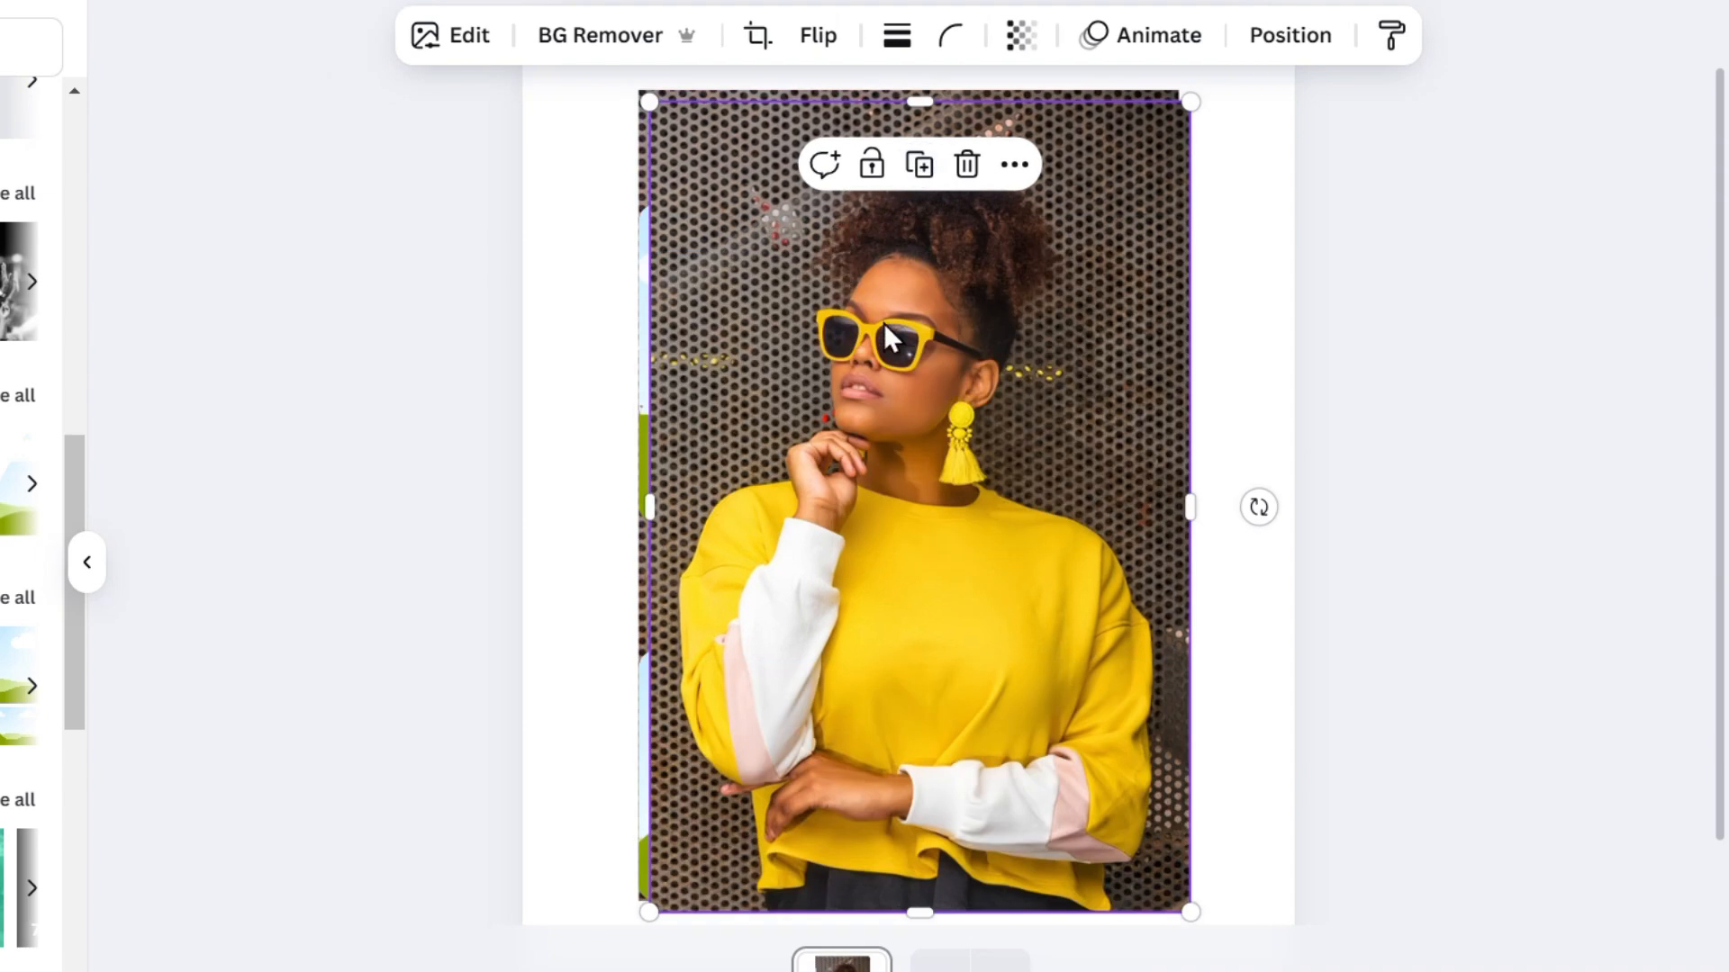
pyautogui.moveTo(970, 373); pyautogui.dragTo(937, 336)
pyautogui.click(1107, 173)
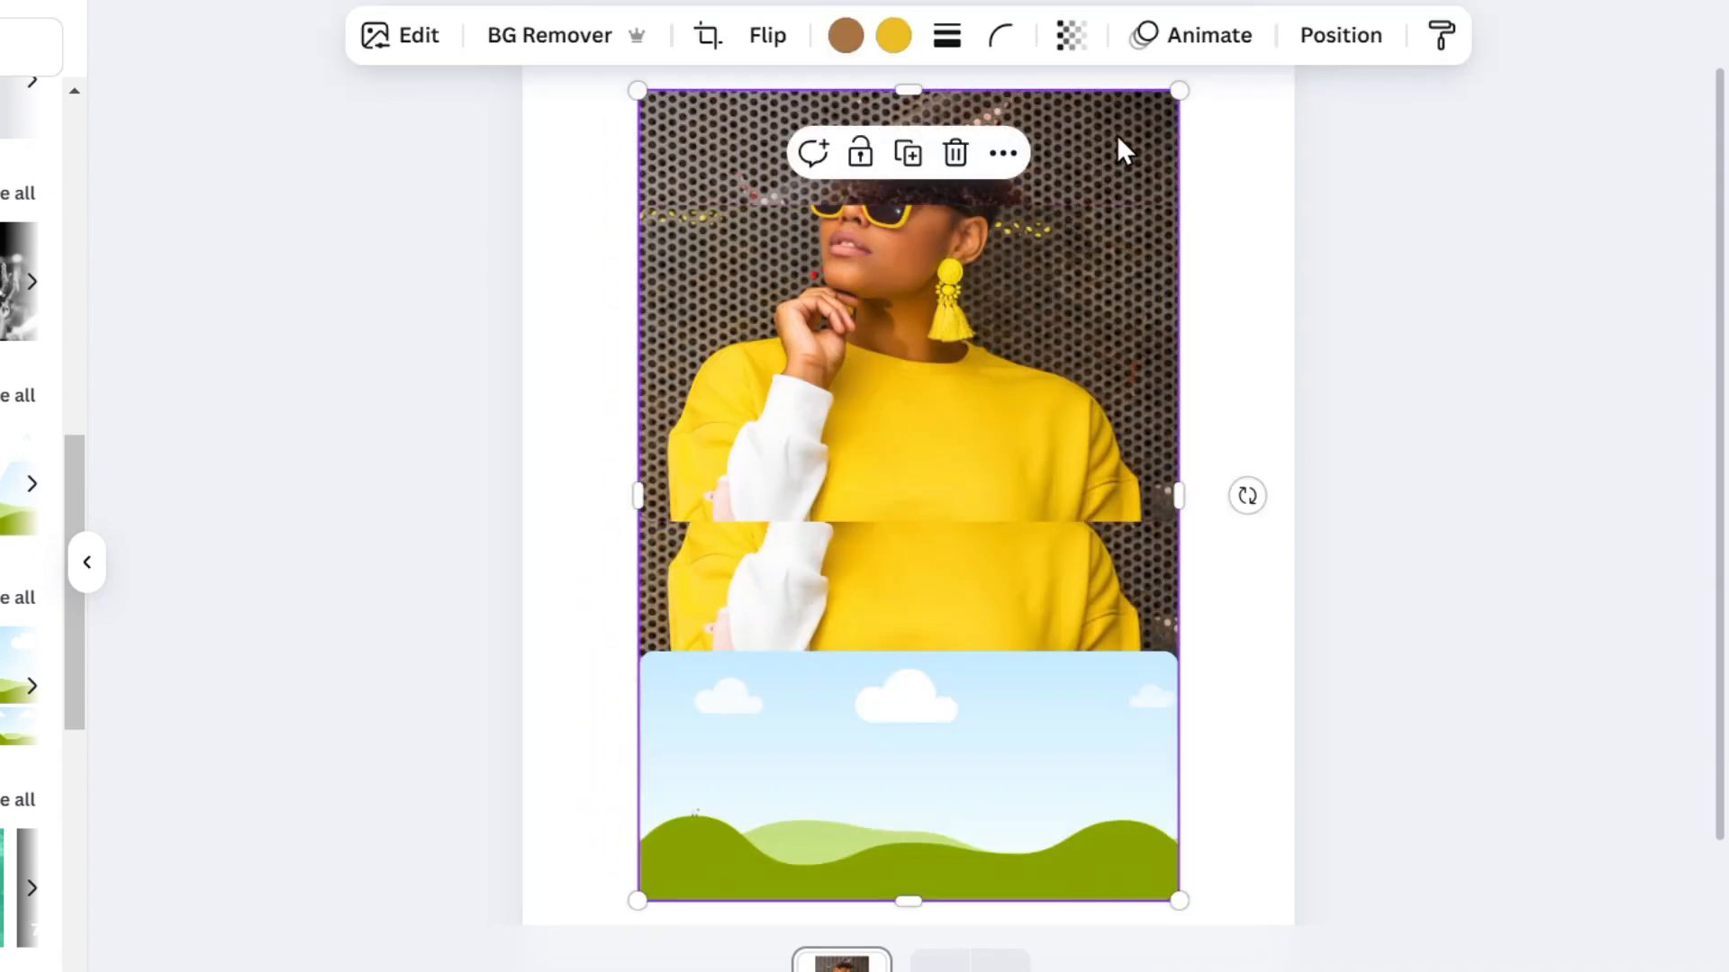
pyautogui.moveTo(1124, 152); pyautogui.dragTo(1092, 707)
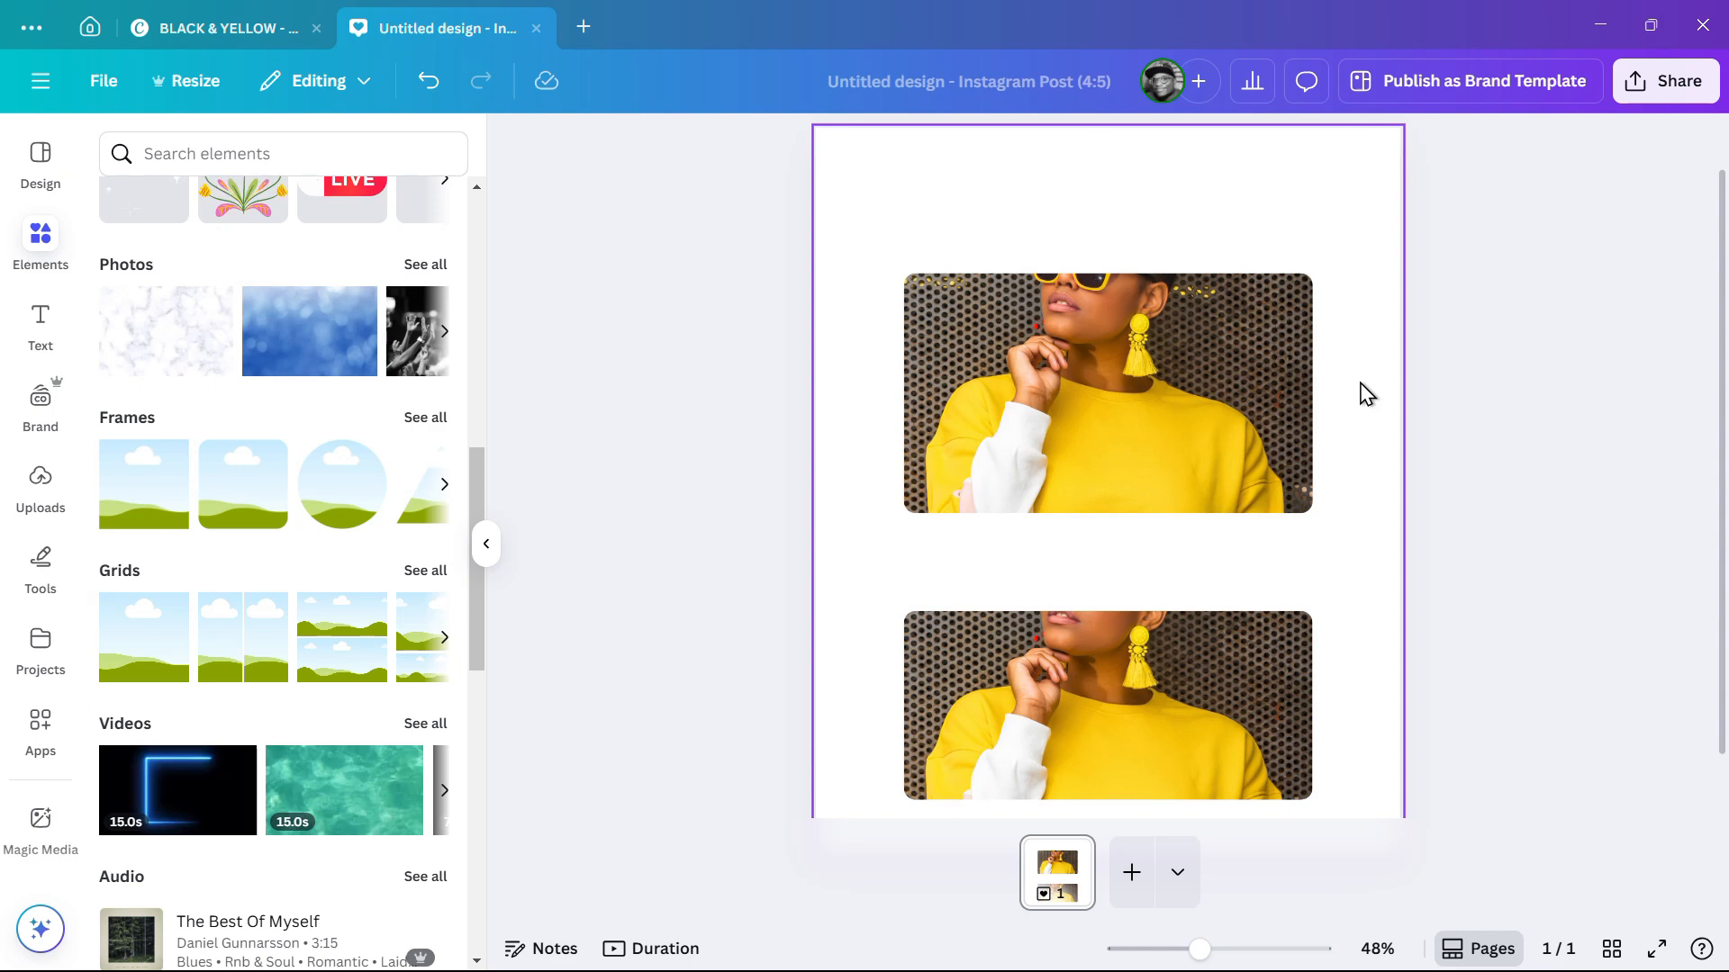
# Reposition the photo inside the upper frame so it shows the woman's face, sunglasses and hand
pyautogui.click(1143, 363)
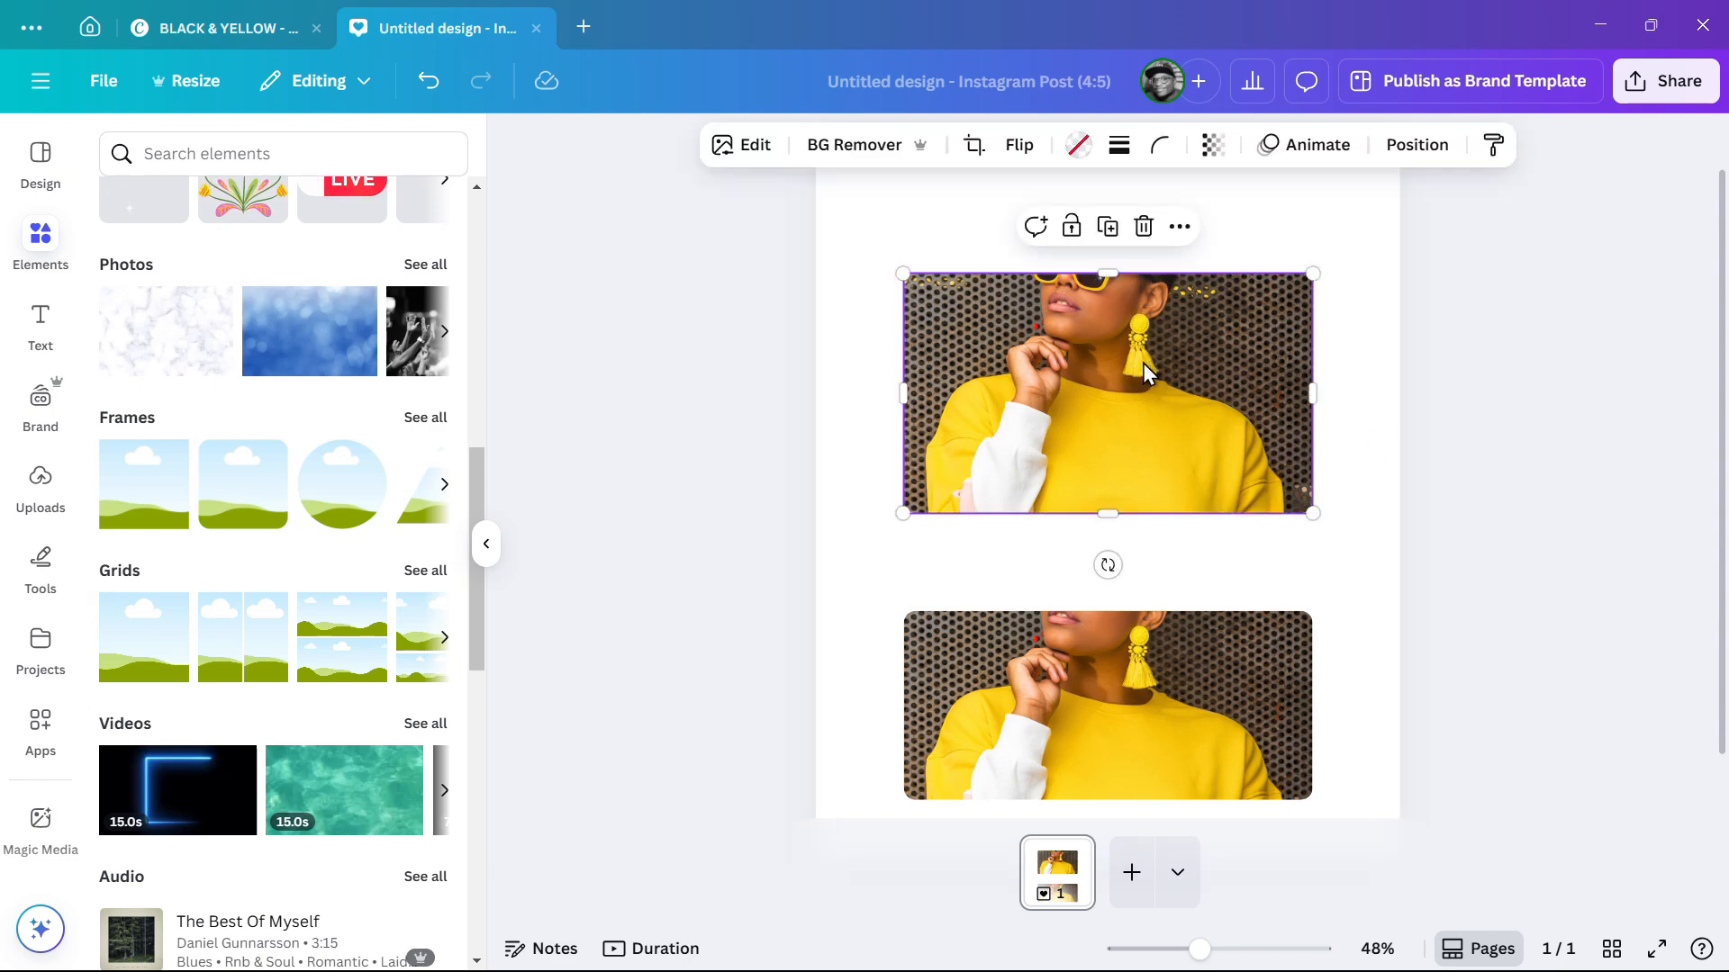
pyautogui.doubleClick(1142, 364)
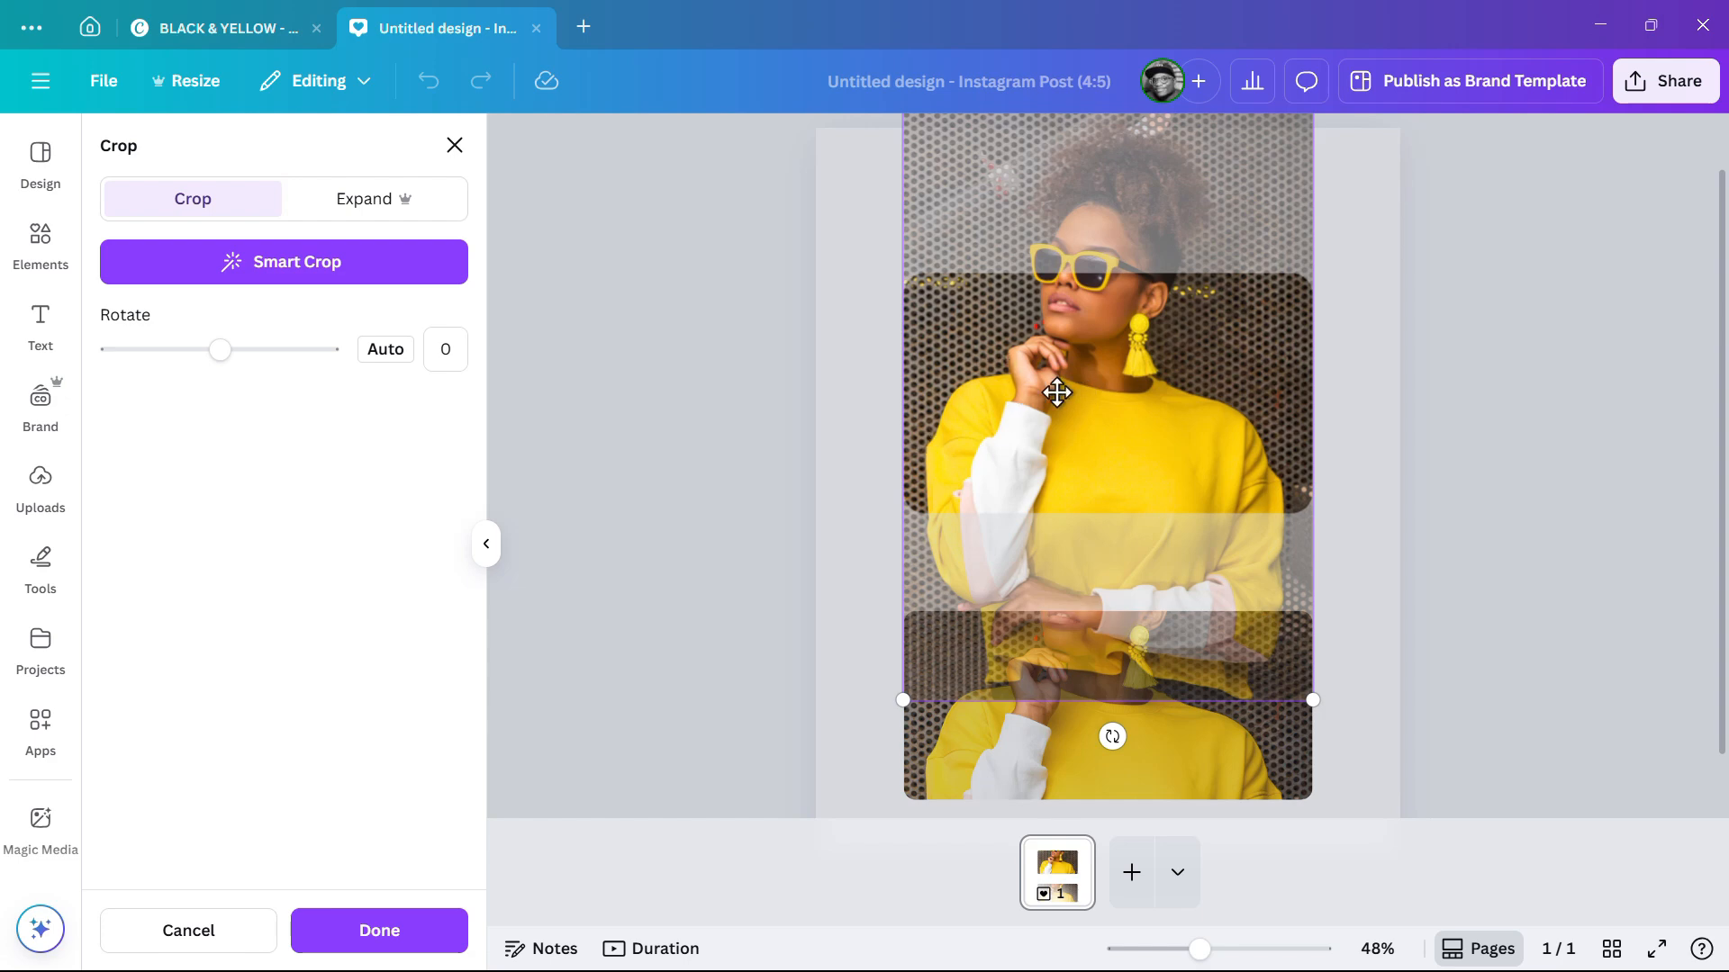
pyautogui.moveTo(1135, 356); pyautogui.dragTo(1144, 467)
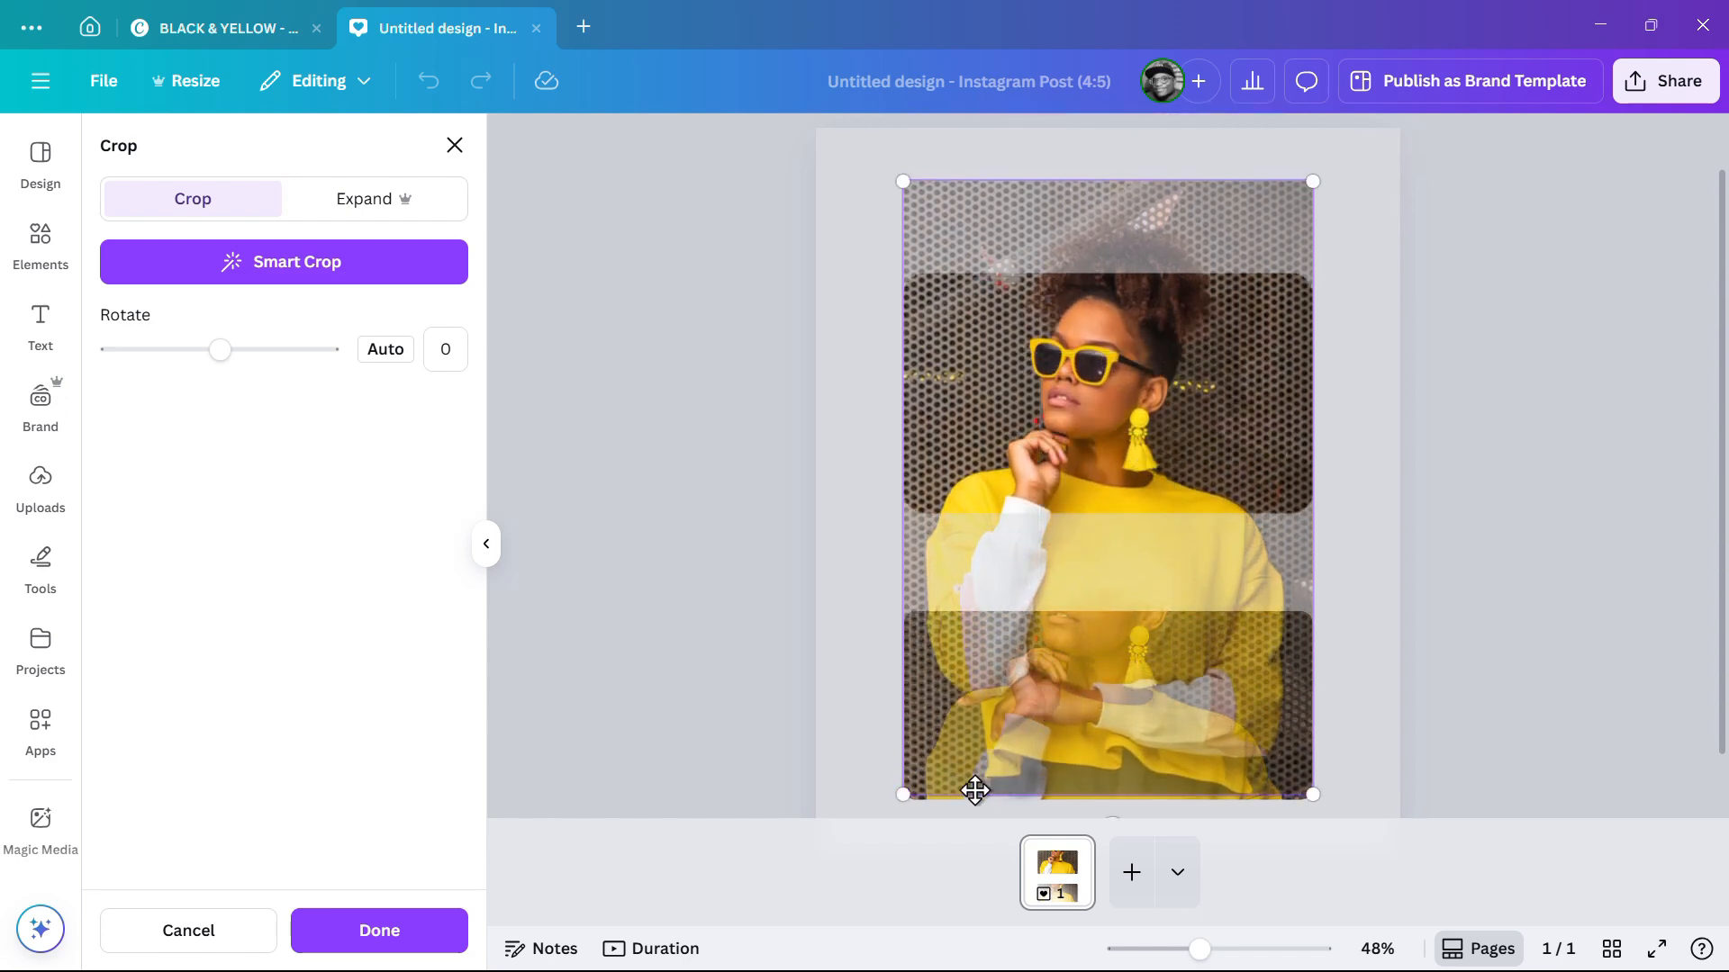
pyautogui.moveTo(1159, 381); pyautogui.dragTo(1160, 386)
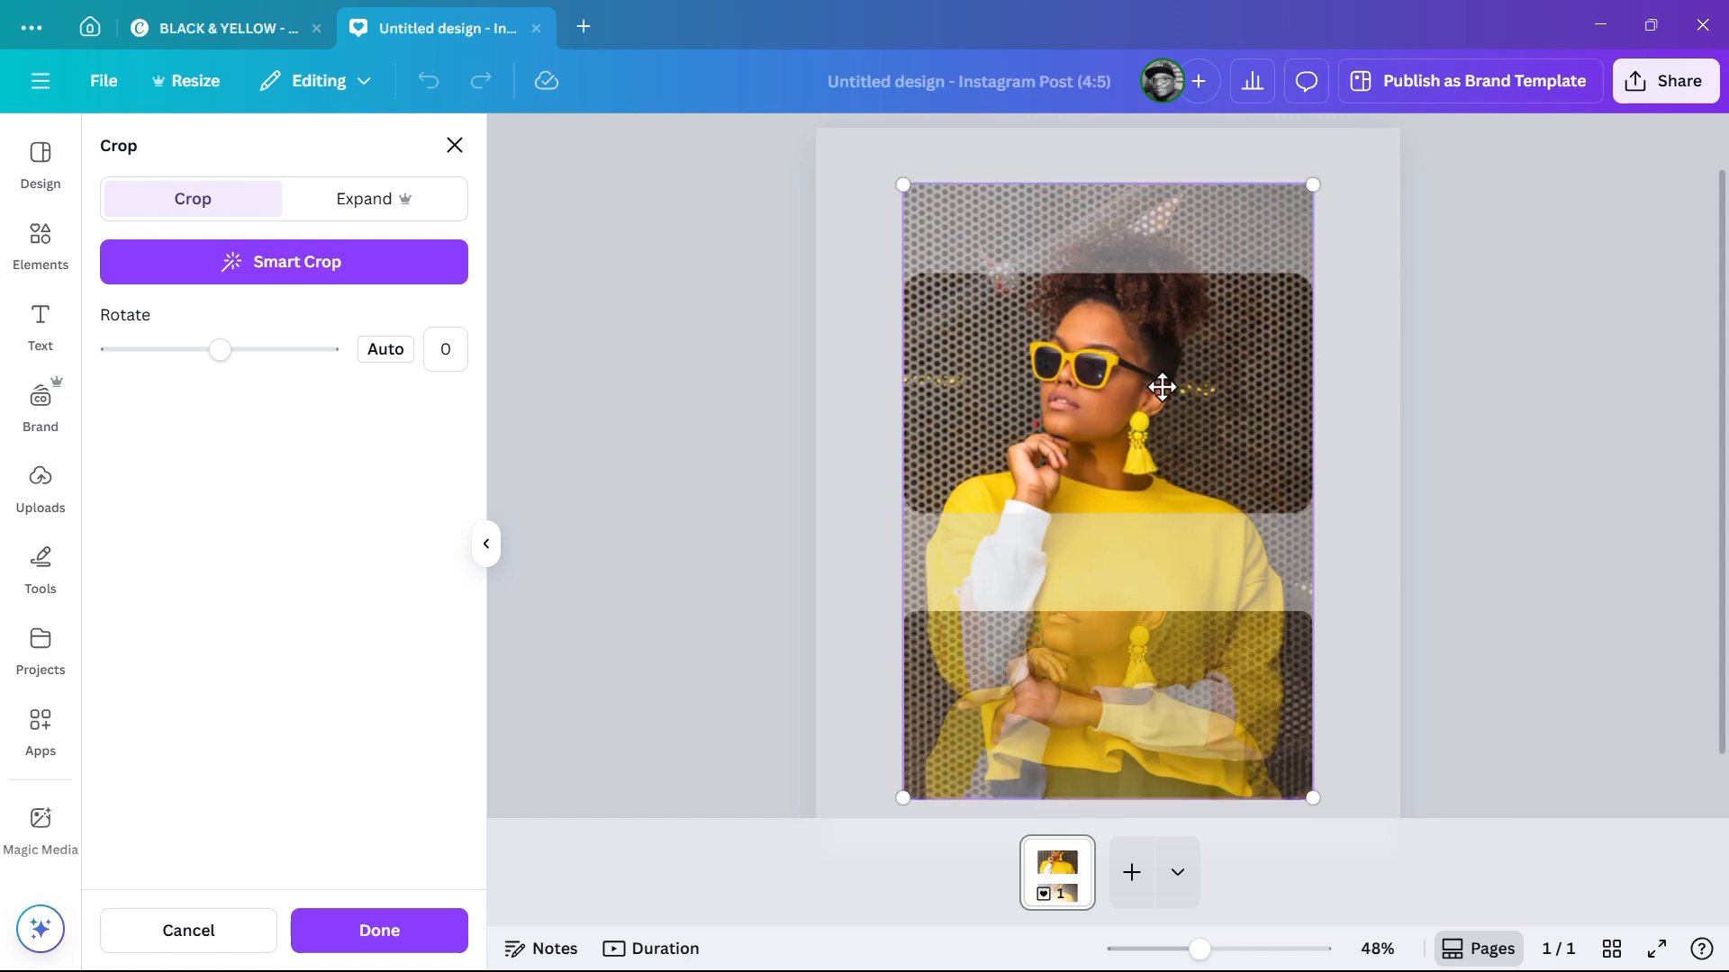
pyautogui.click(1450, 454)
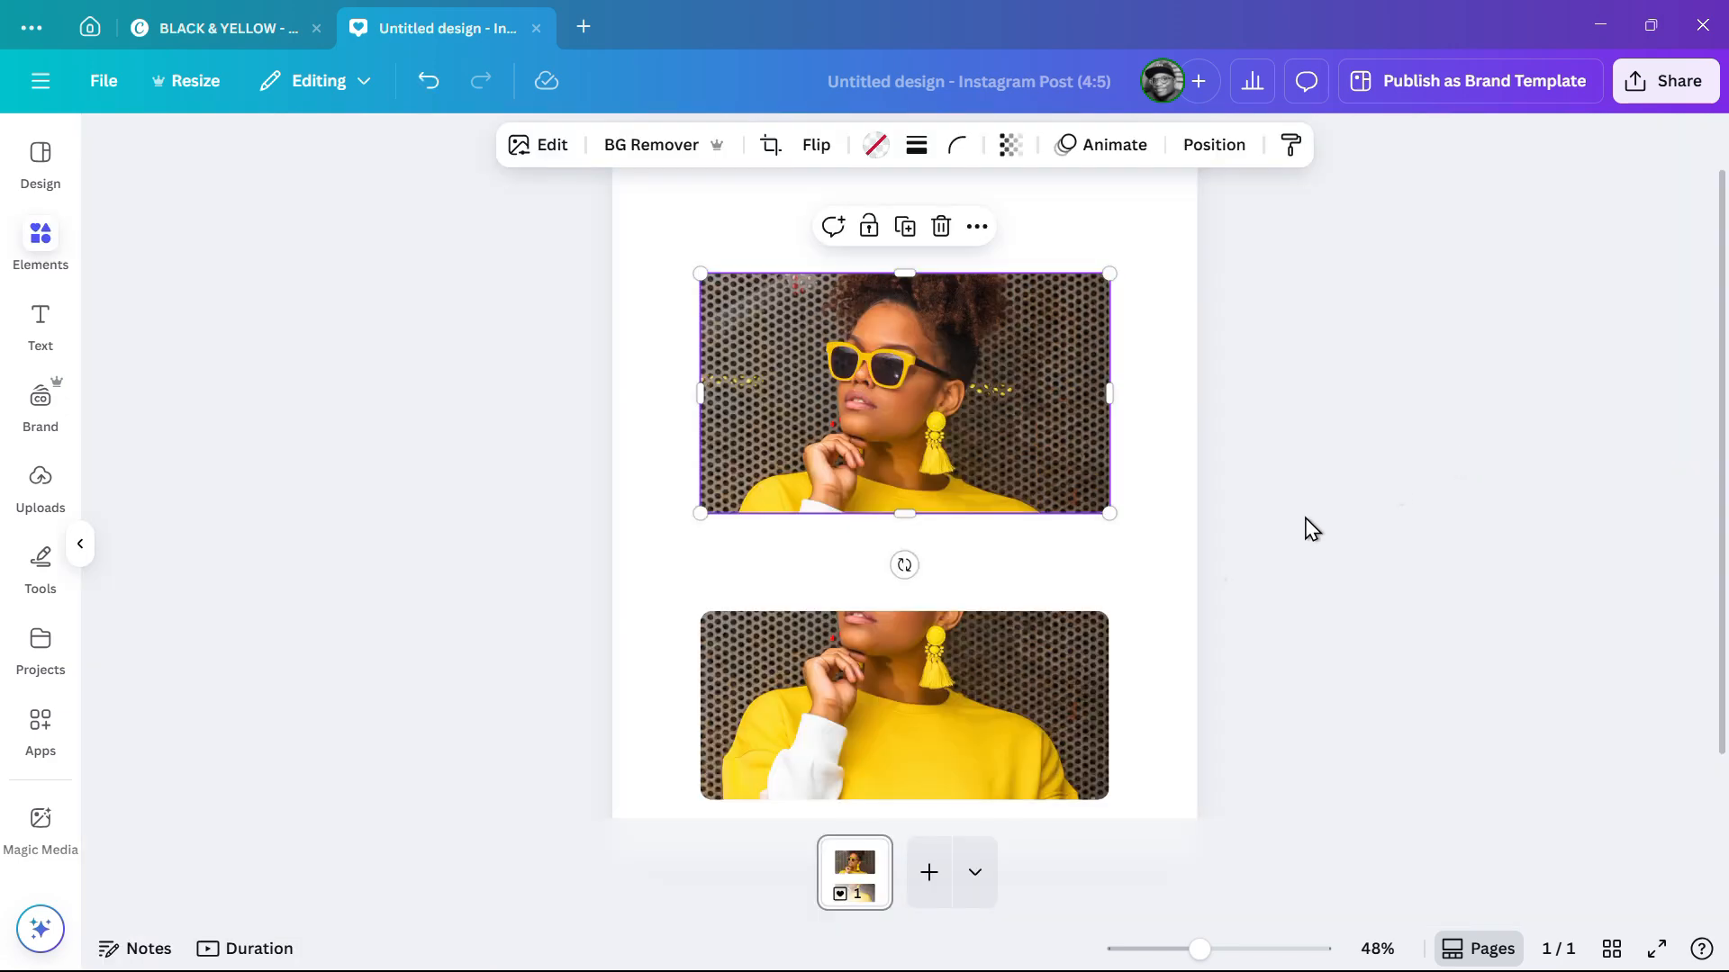
# Reposition the photo inside the lower frame so it shows the crossed arms, continuing the upper frame's image
pyautogui.click(1039, 693)
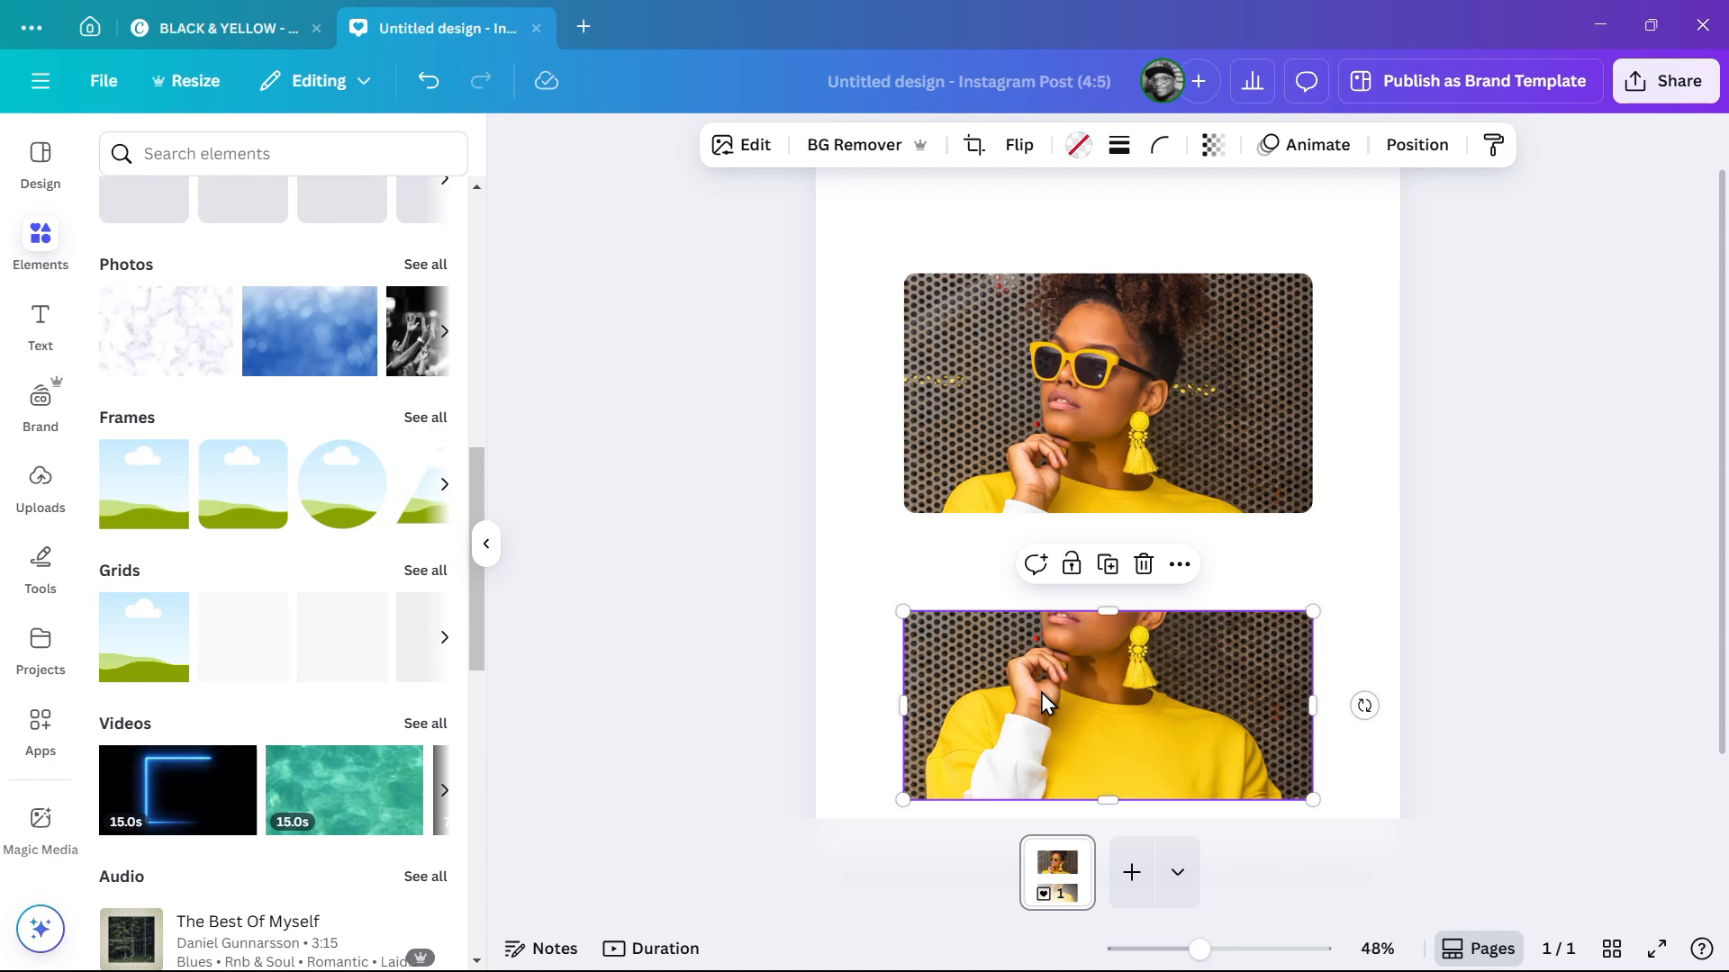
pyautogui.doubleClick(1129, 684)
pyautogui.moveTo(1129, 684); pyautogui.dragTo(1102, 453)
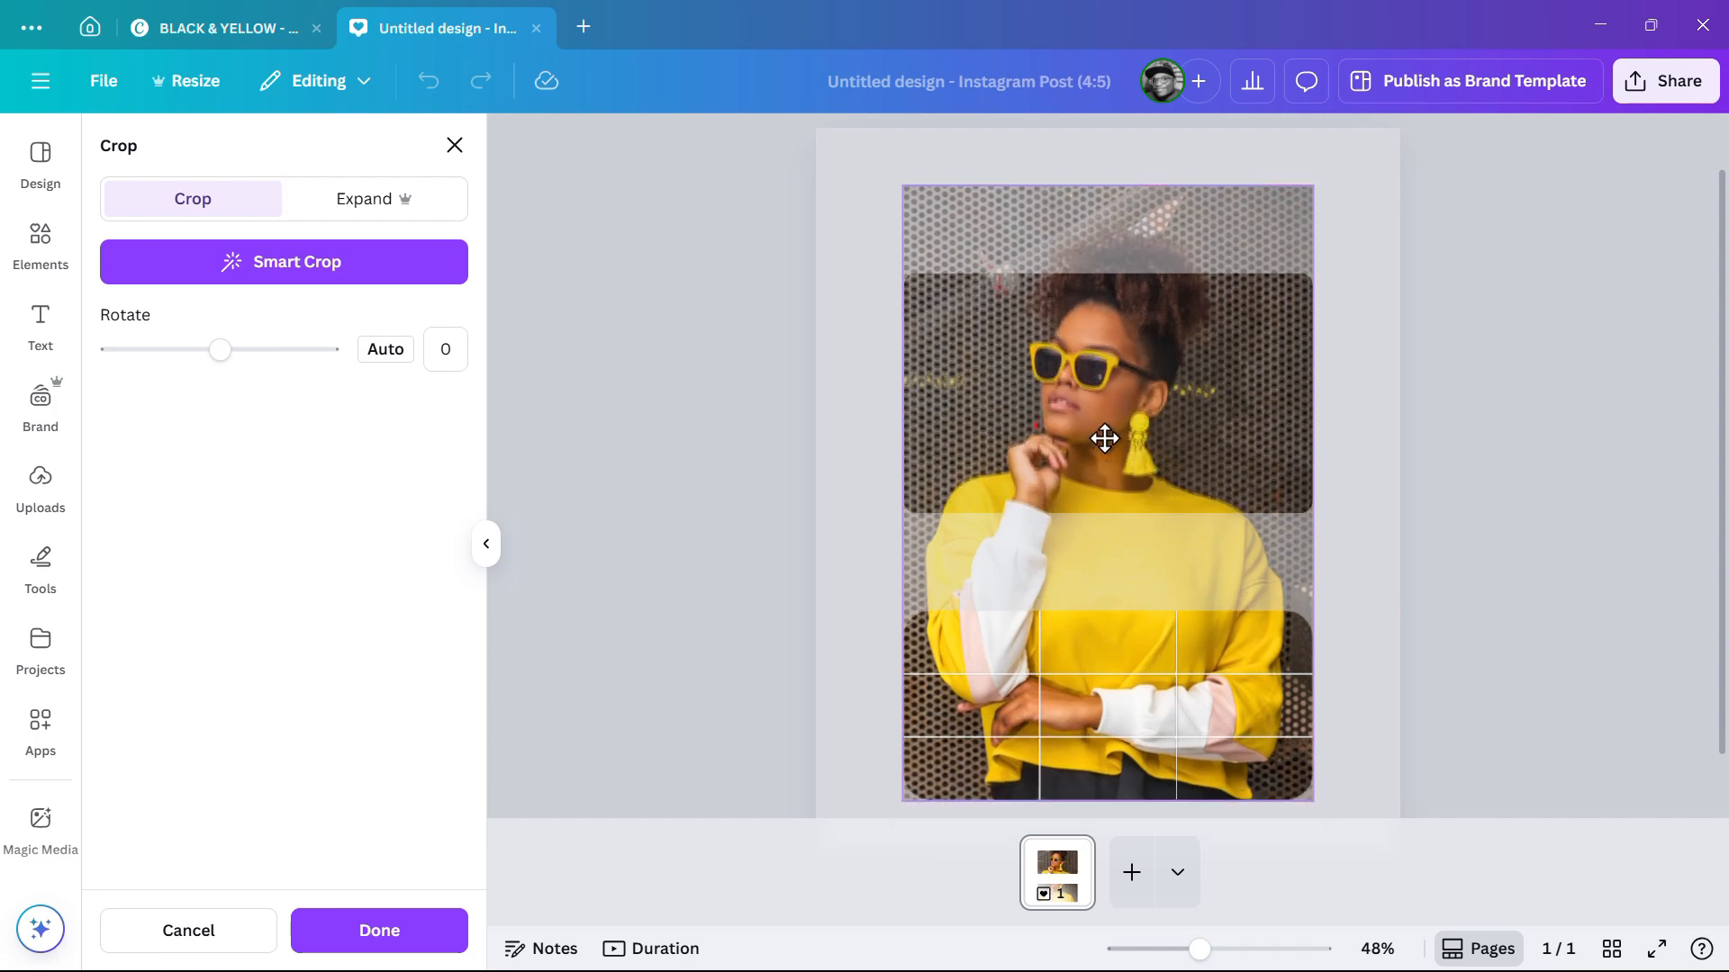
pyautogui.moveTo(1104, 439); pyautogui.dragTo(1103, 438)
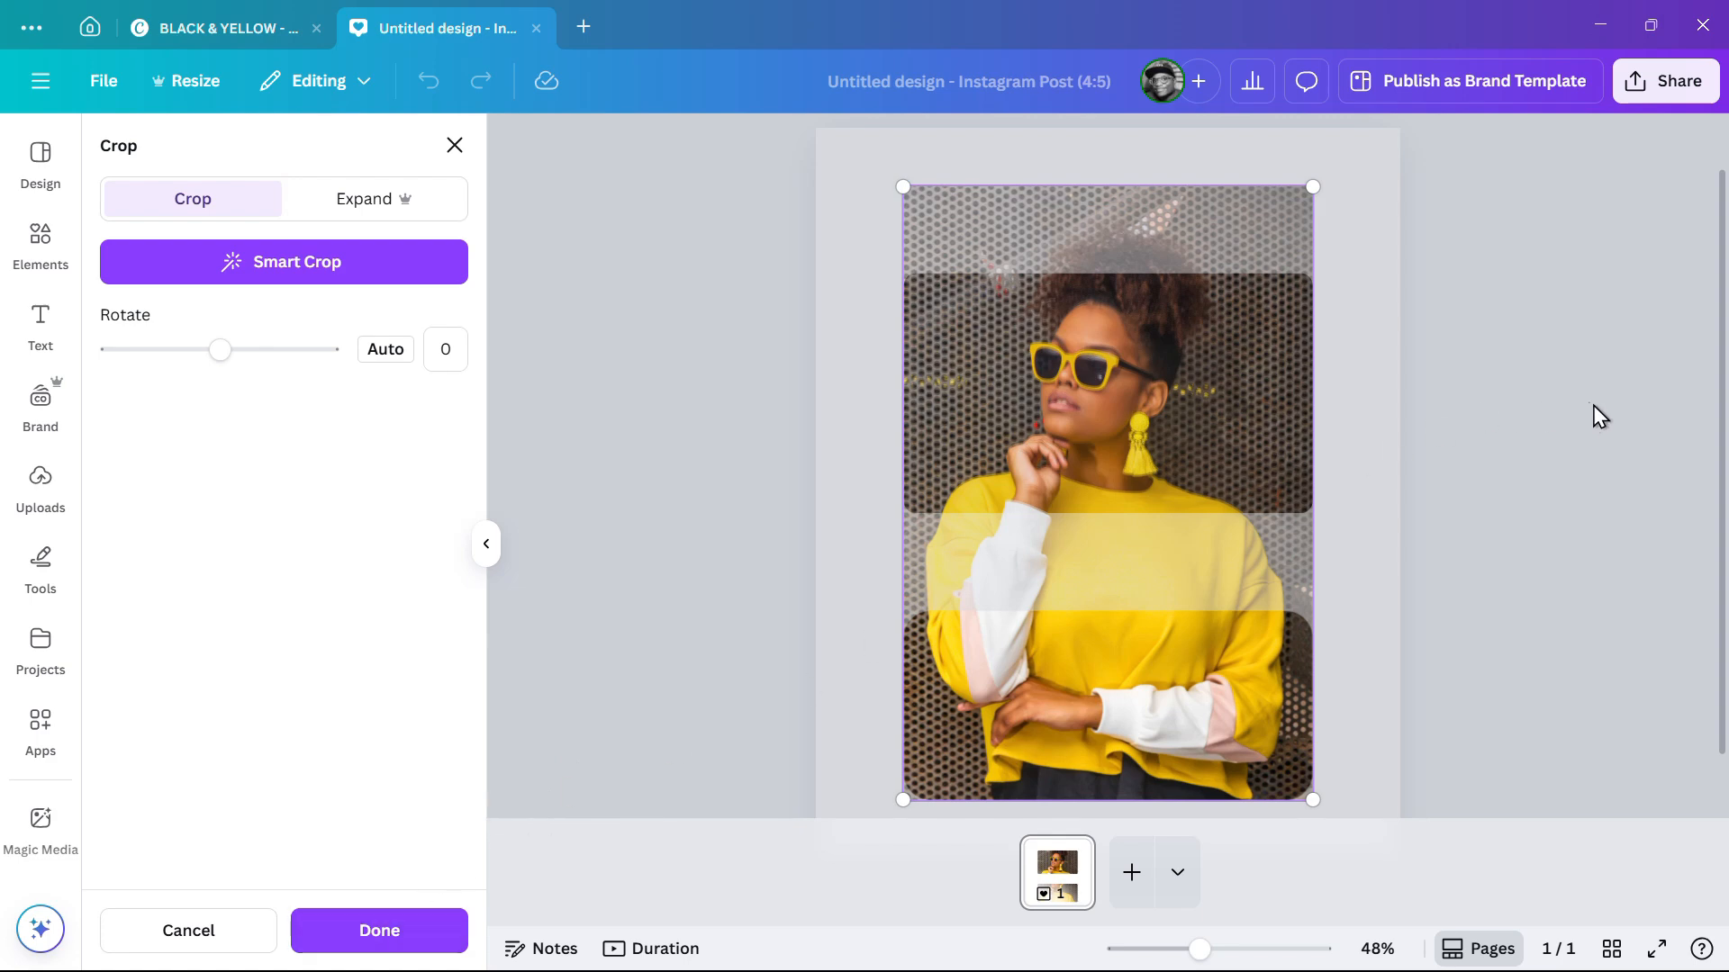
pyautogui.click(1496, 431)
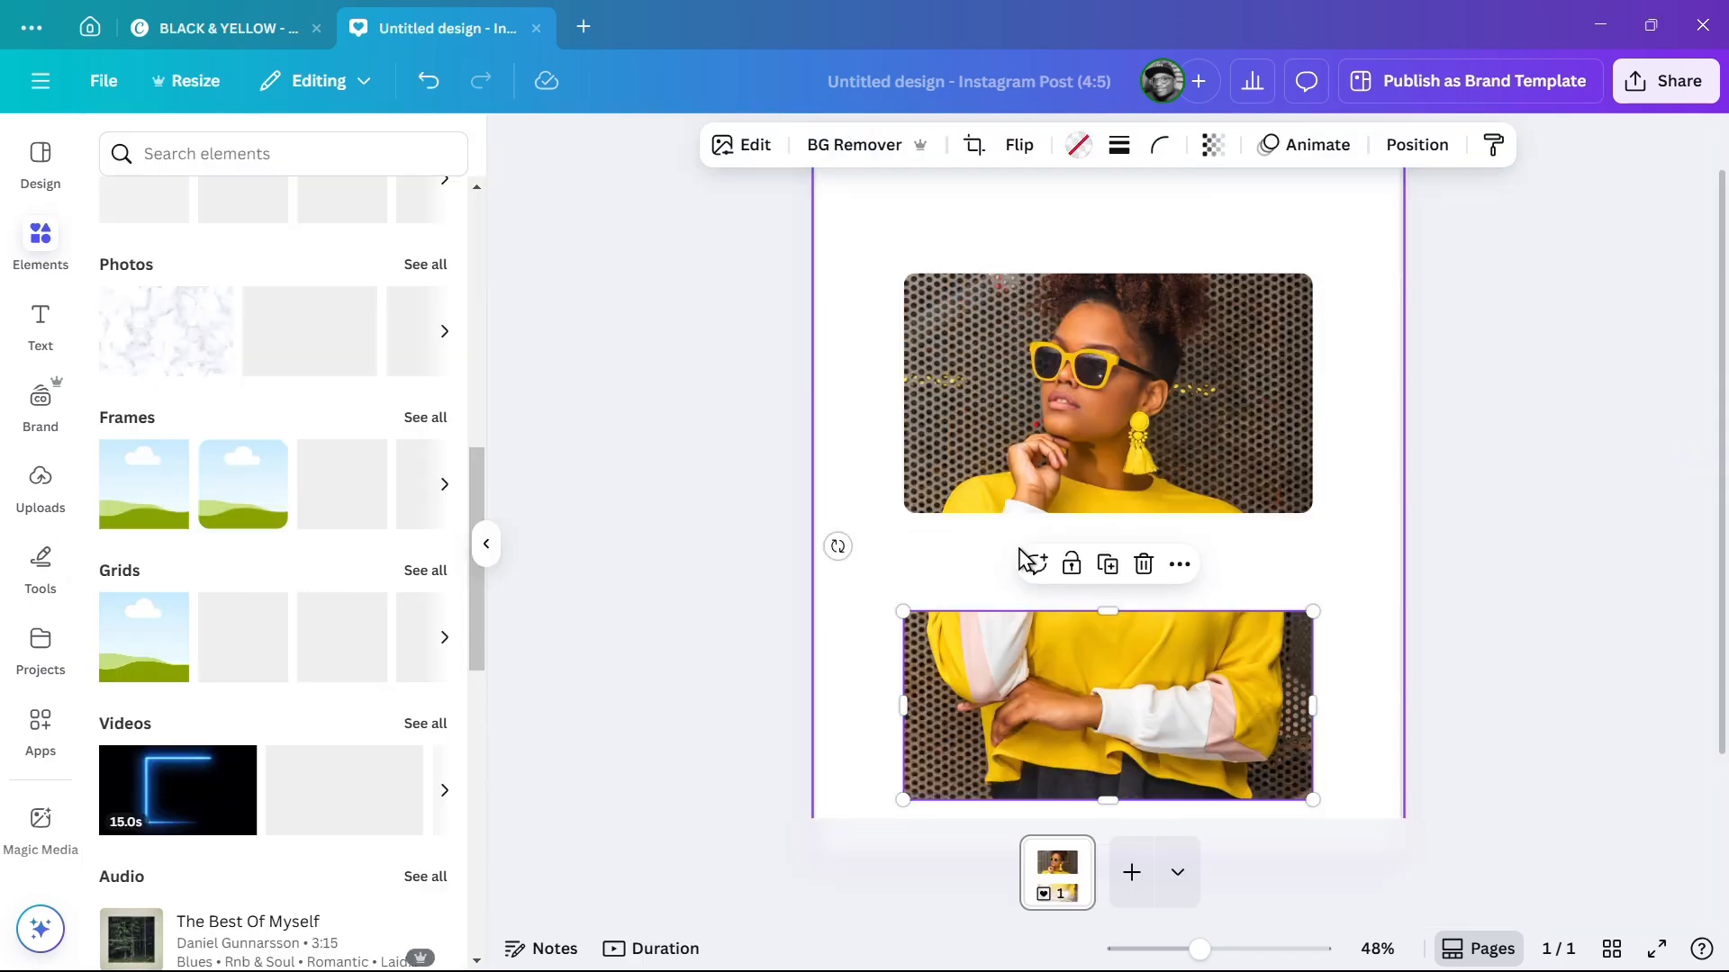
pyautogui.click(1444, 462)
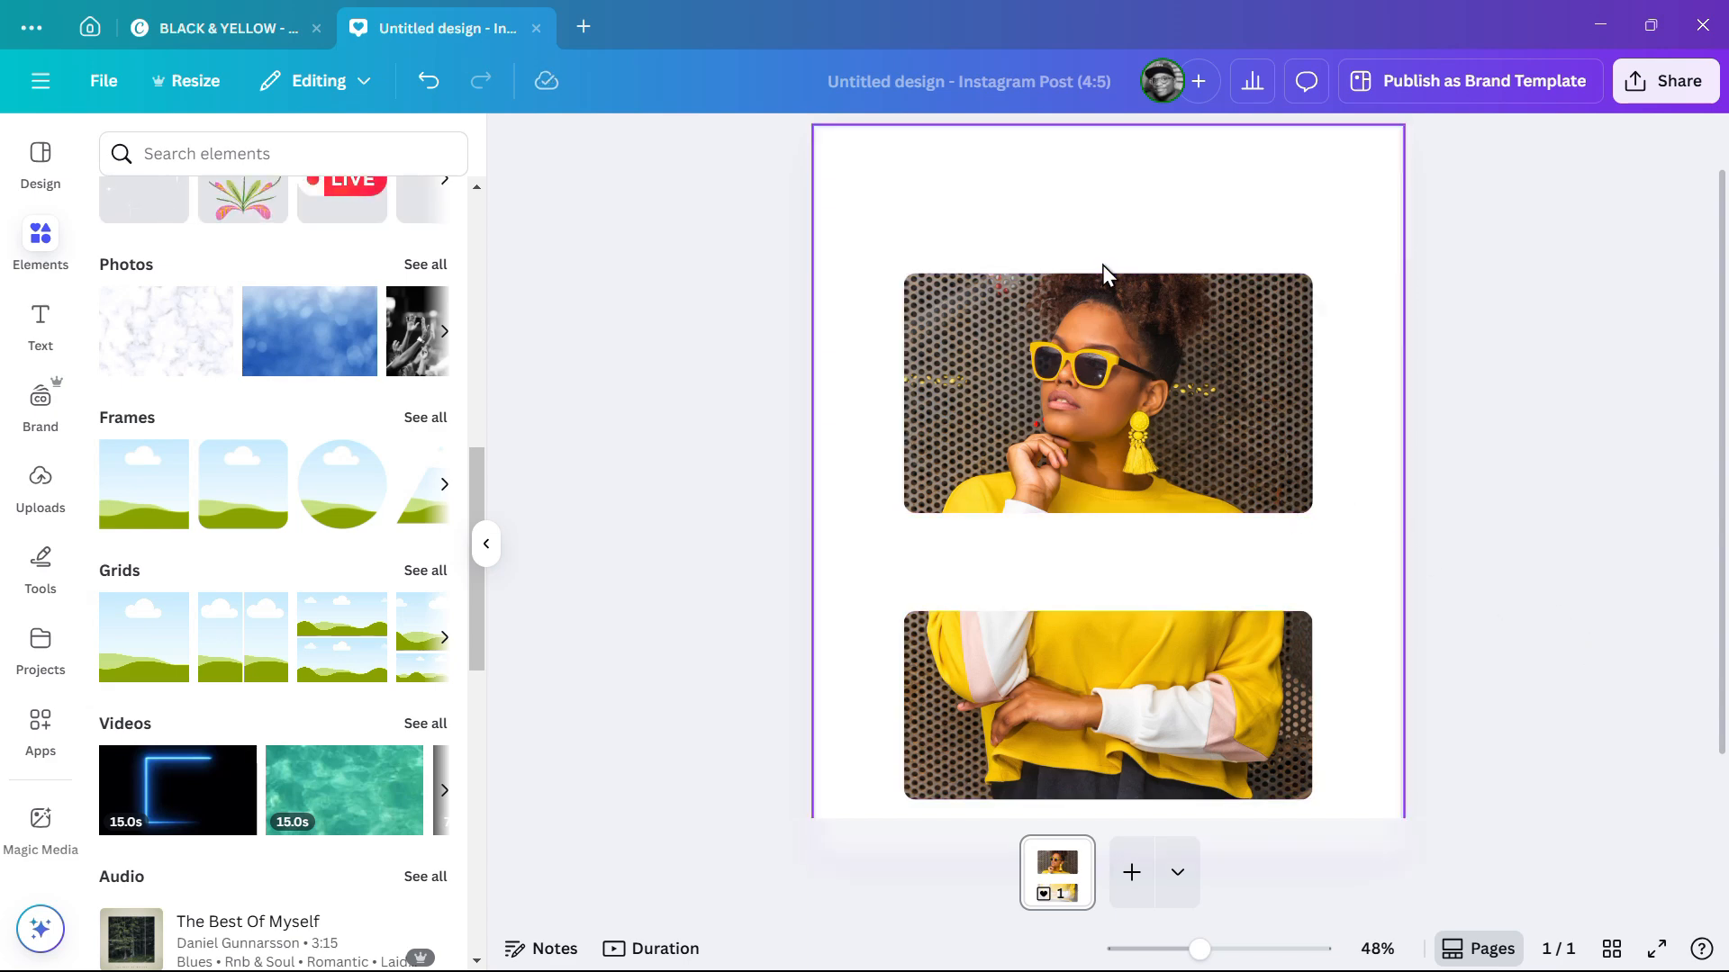
# Duplicate the upper framed photo and move the copy up over the page's right edge
pyautogui.click(1127, 342)
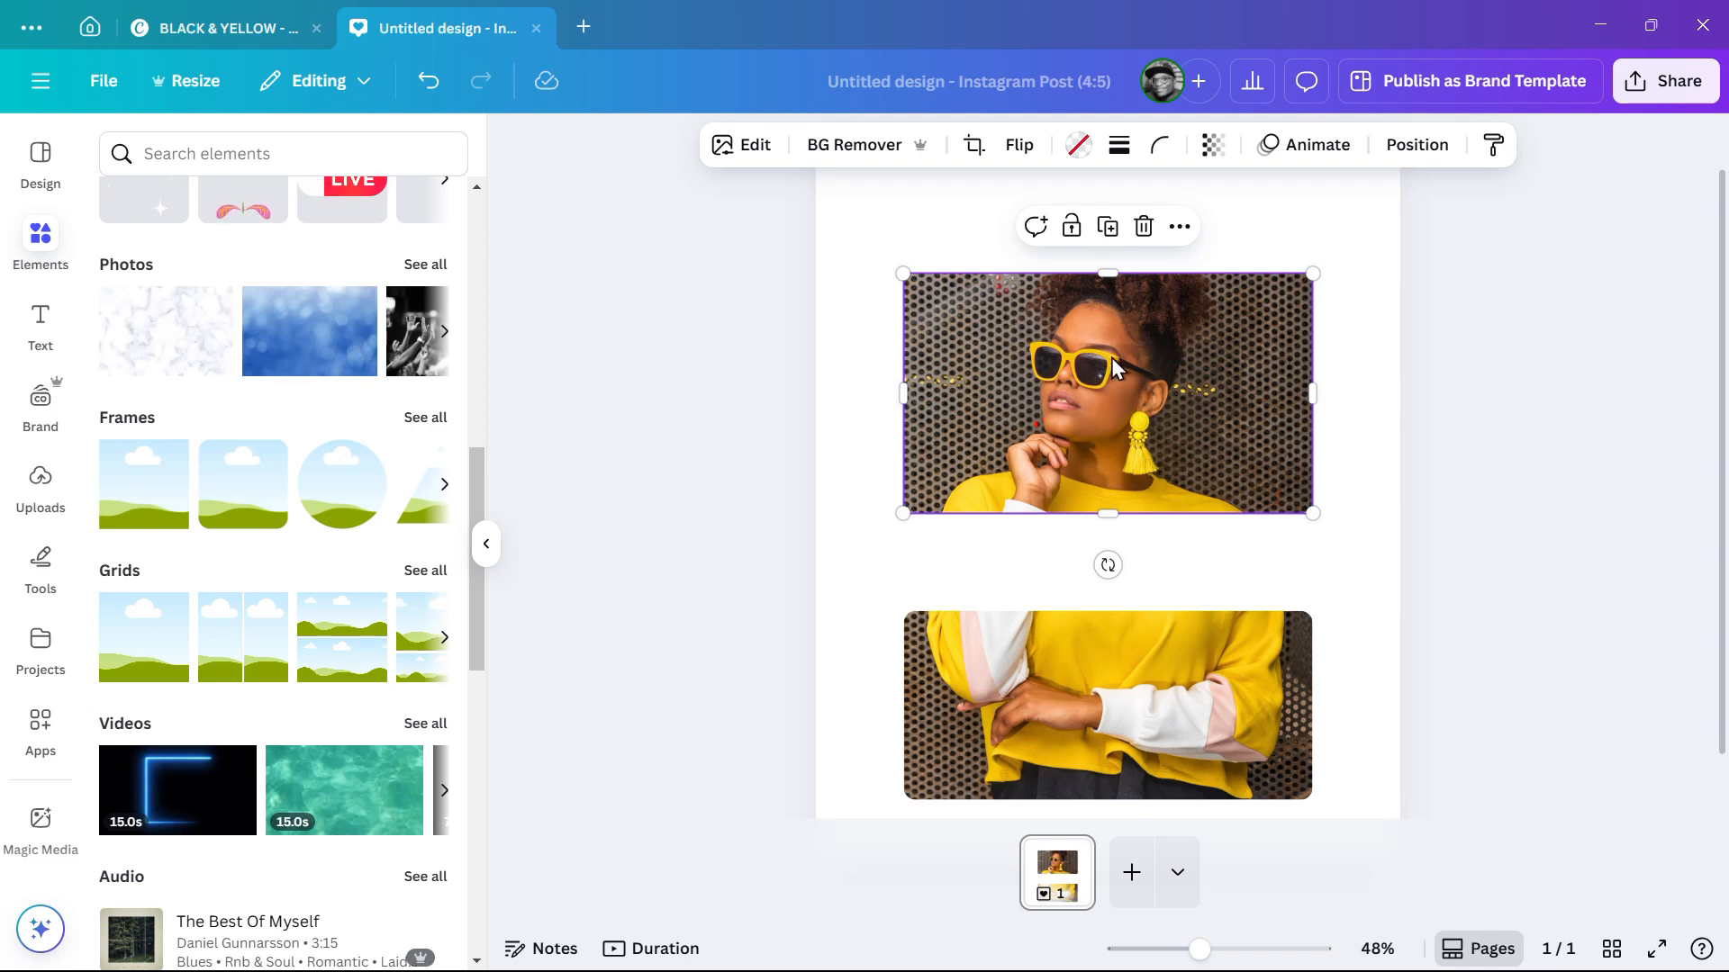
pyautogui.click(1107, 226)
pyautogui.moveTo(1148, 455); pyautogui.dragTo(1289, 327)
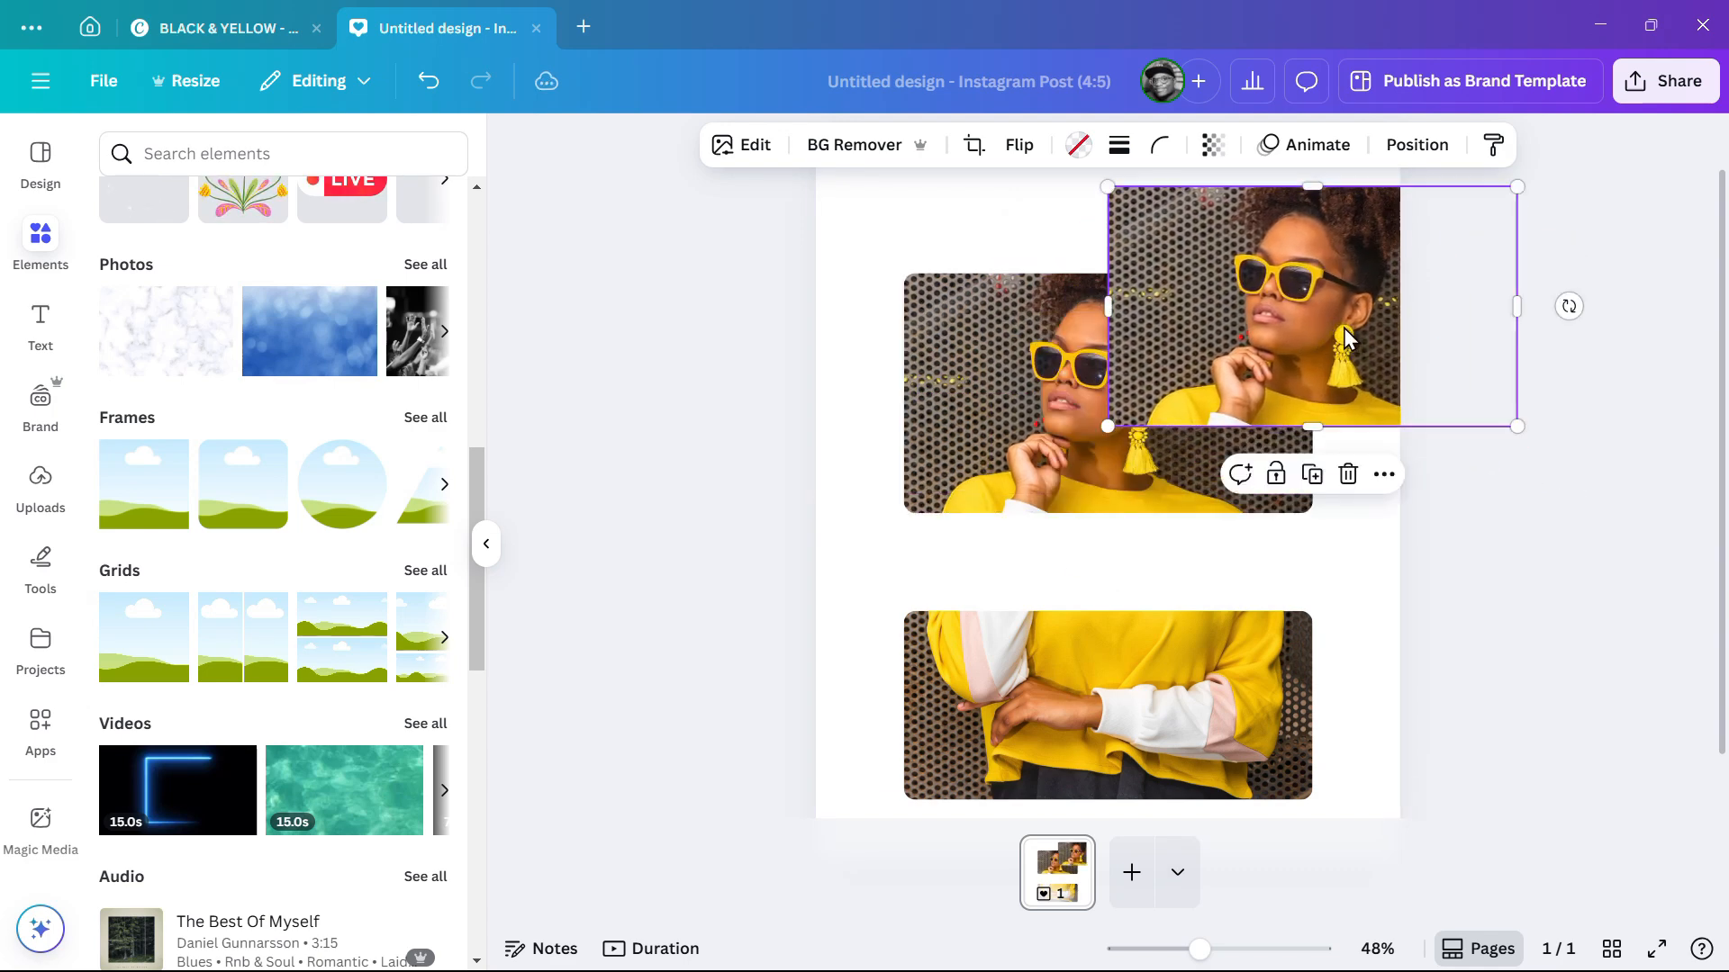
# Detach the image from the duplicated frame, shift the full photo over the page's left edge and delete the empty frame
pyautogui.rightClick(1339, 335)
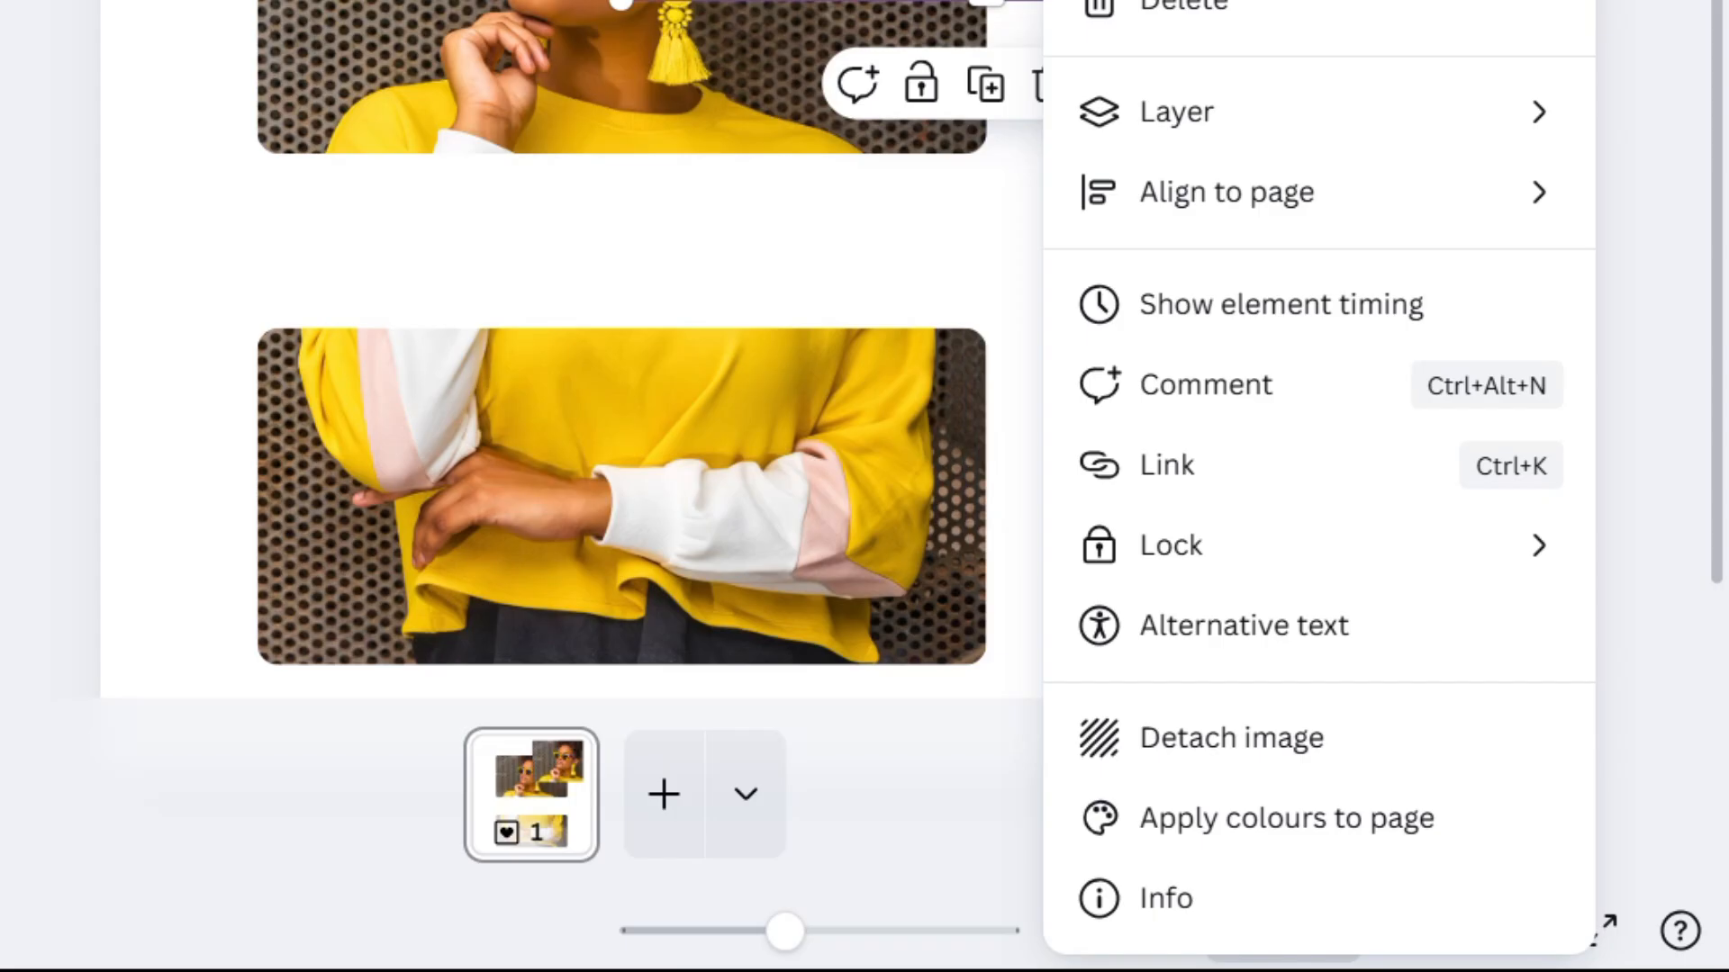
pyautogui.click(1211, 743)
pyautogui.moveTo(643, 118); pyautogui.dragTo(181, 107)
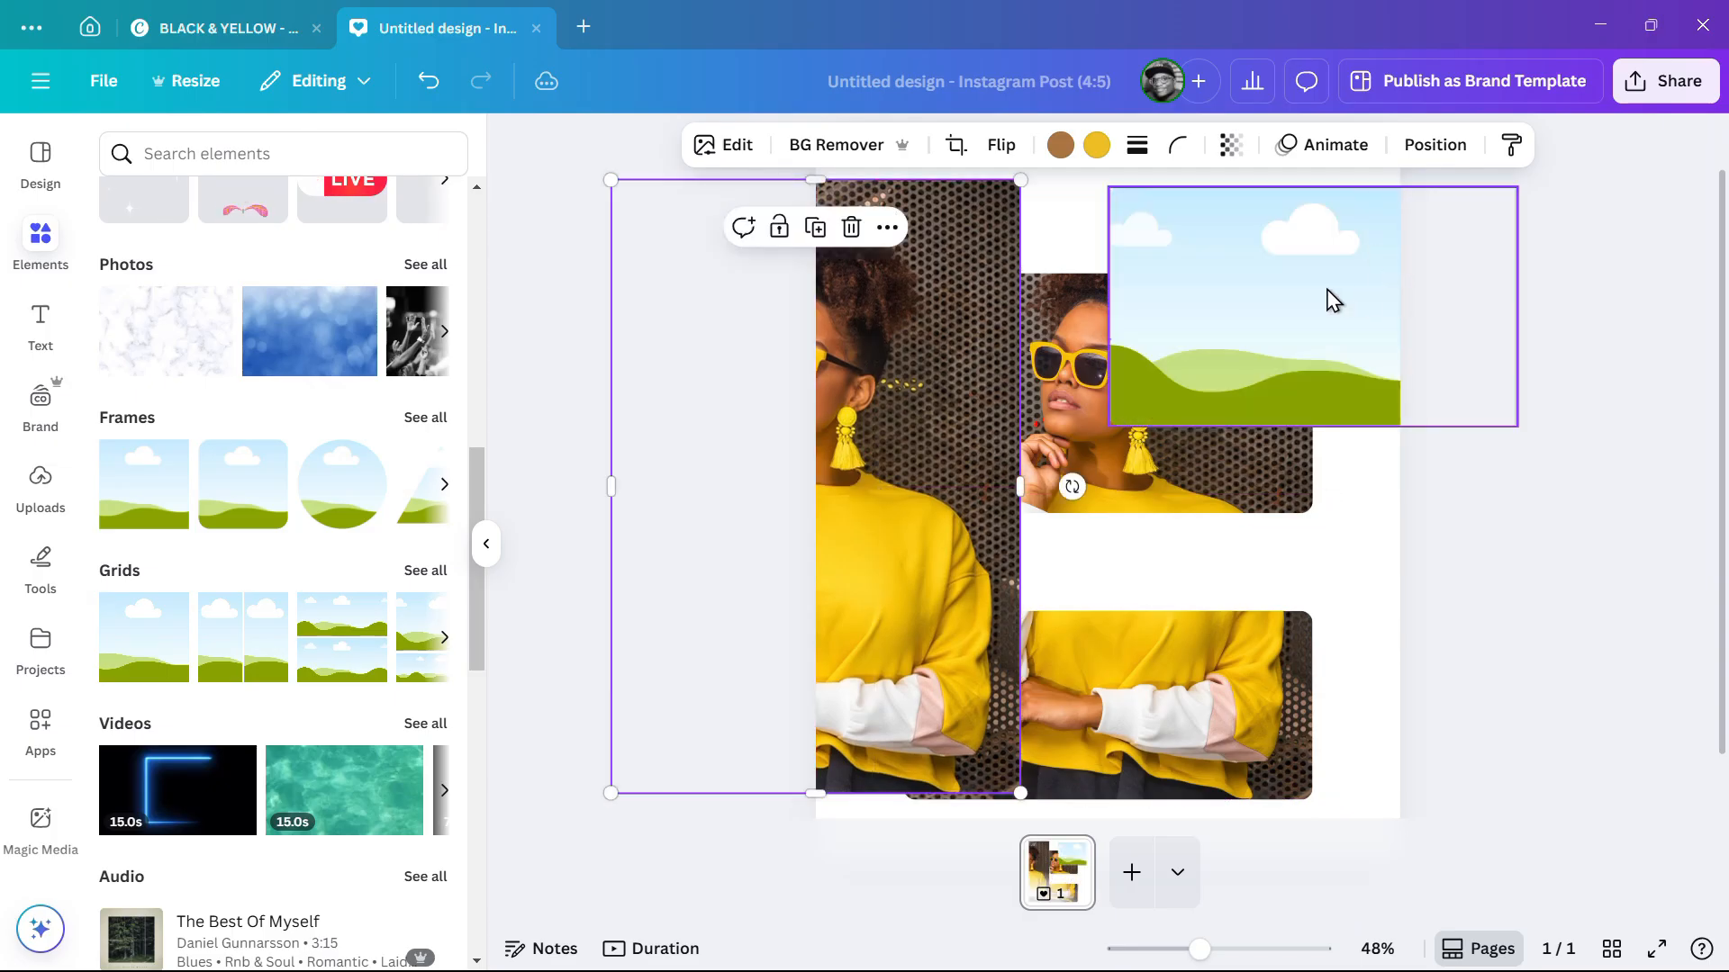
pyautogui.click(1323, 263)
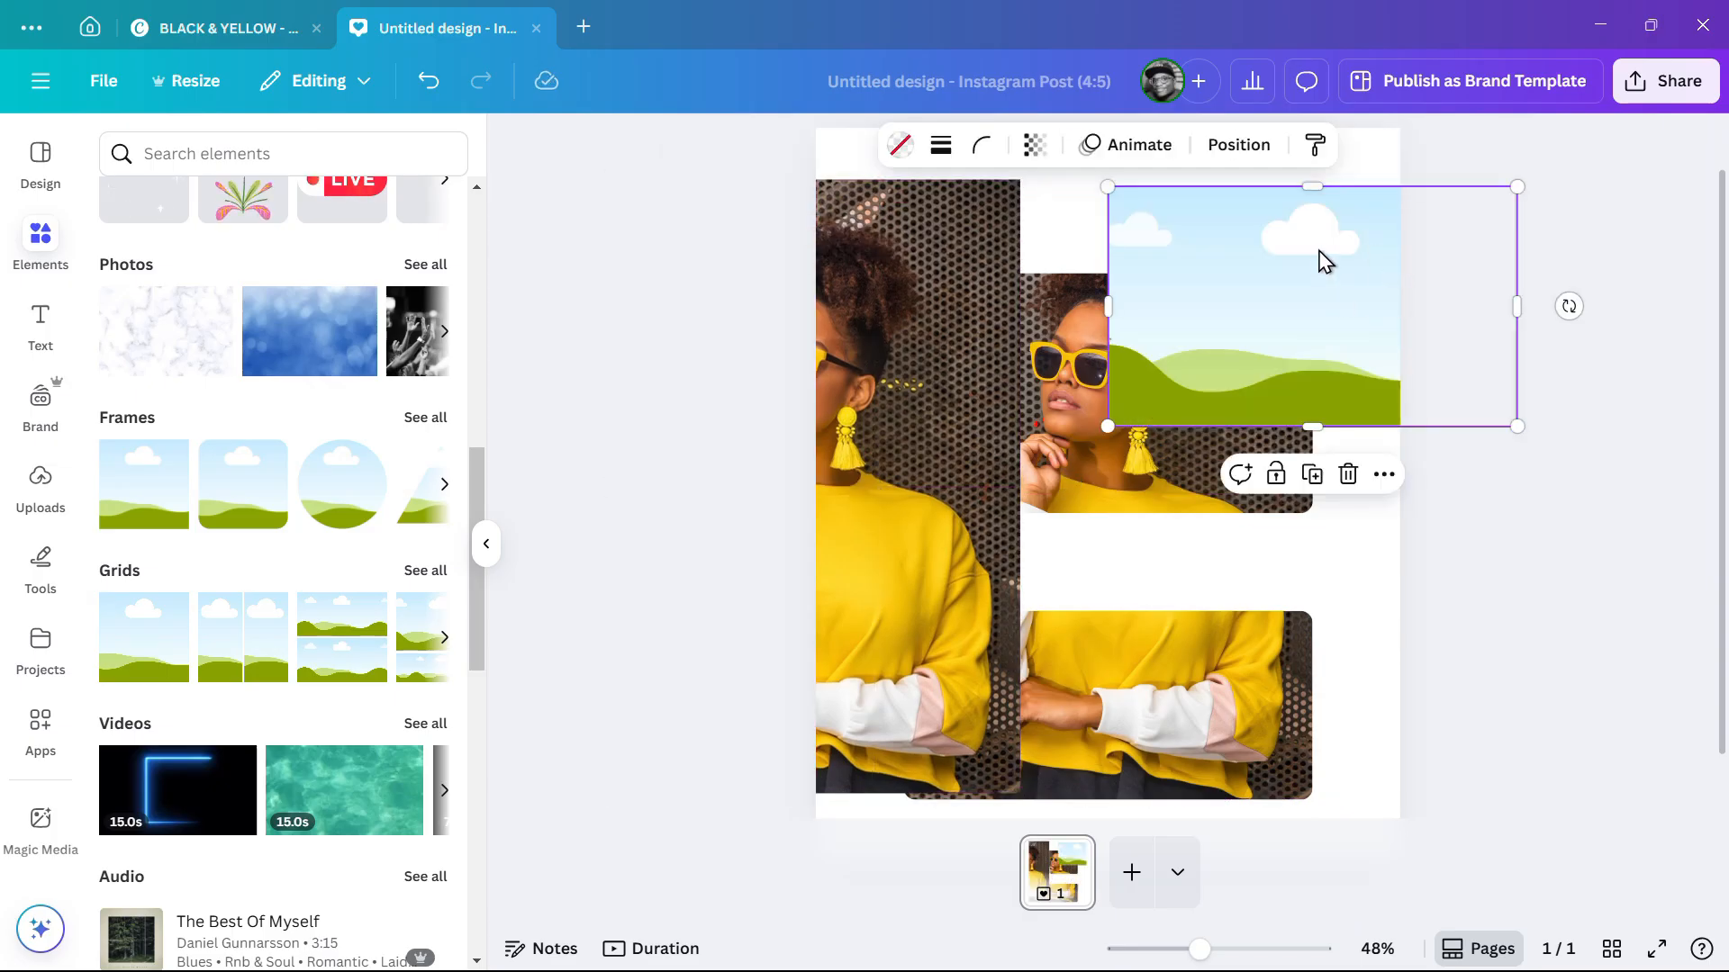
pyautogui.click(1348, 474)
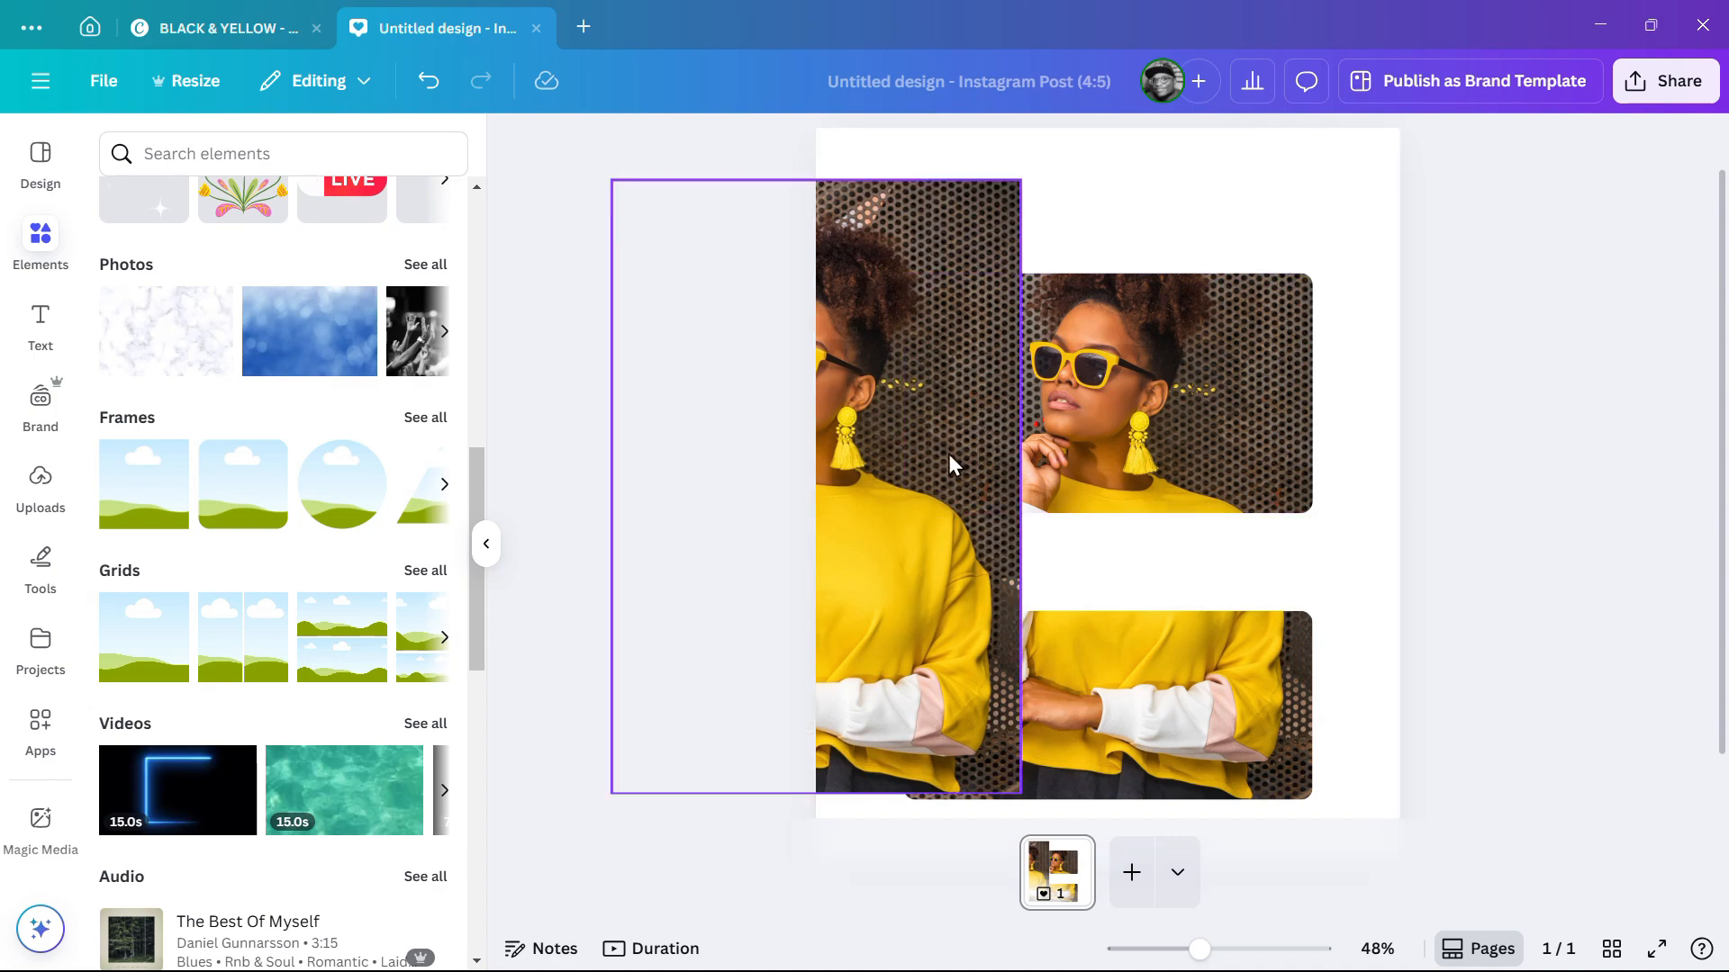
# Move the detached photo further left, away from the framed images, and remove its background
pyautogui.moveTo(949, 463); pyautogui.dragTo(847, 490)
pyautogui.click(846, 148)
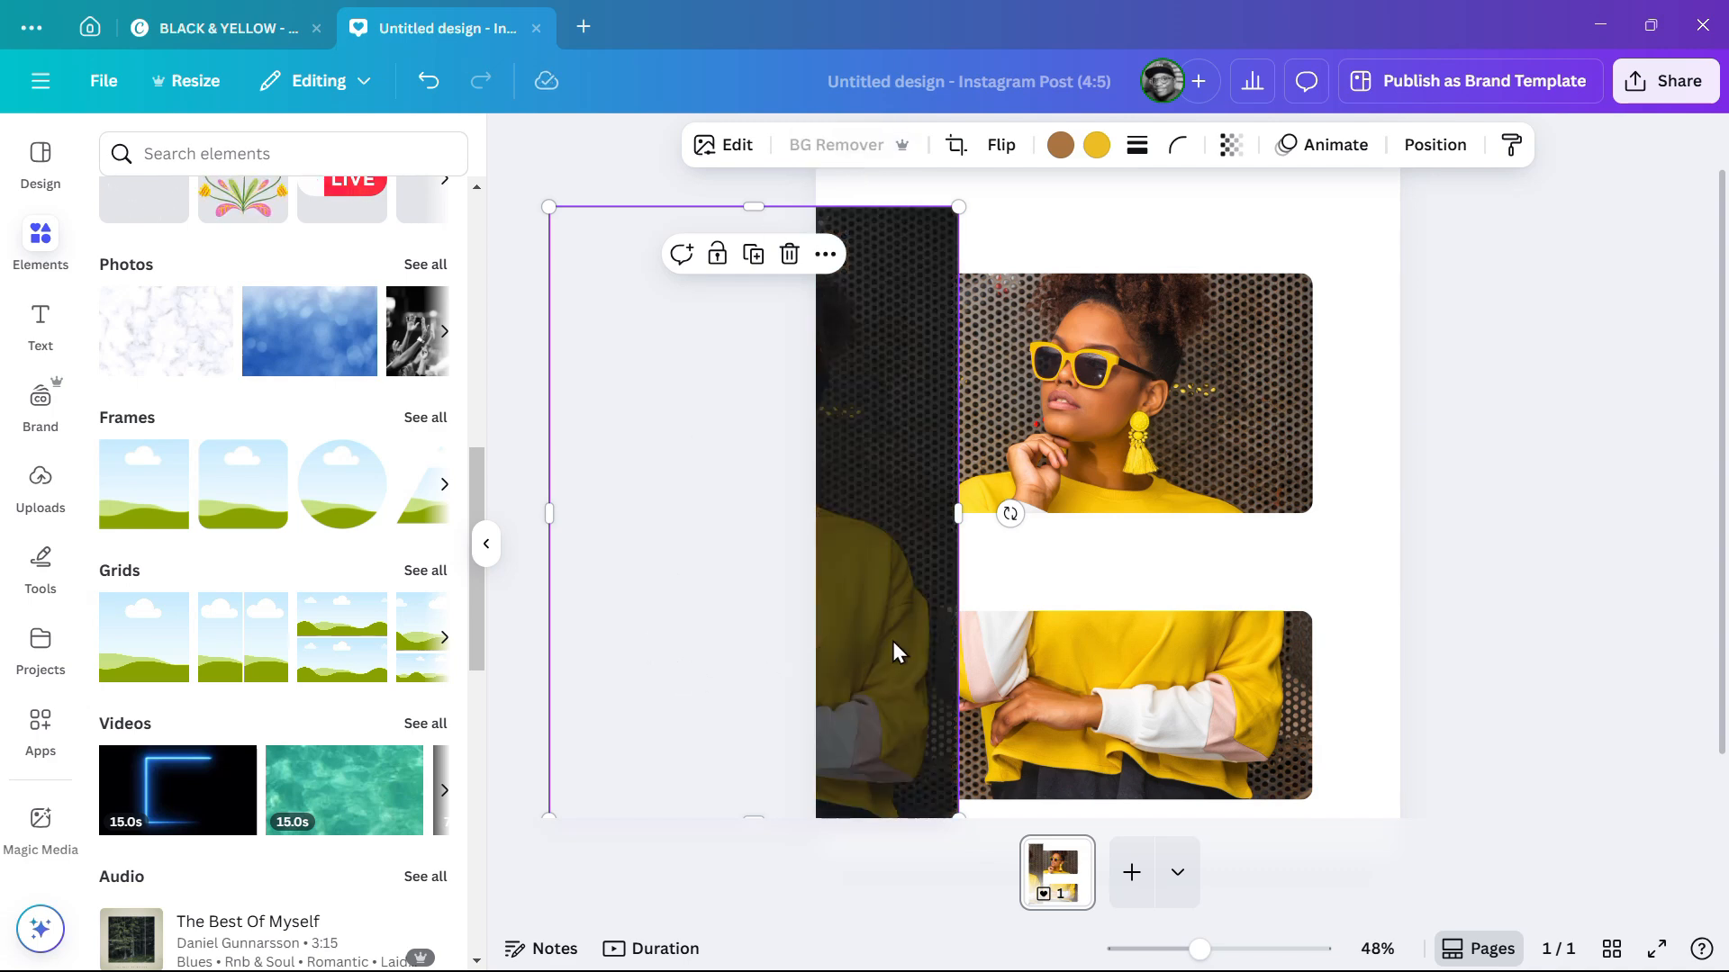
pyautogui.moveTo(856, 582)
pyautogui.mouseDown()
pyautogui.moveTo(899, 590)
pyautogui.moveTo(882, 585)
pyautogui.mouseUp()
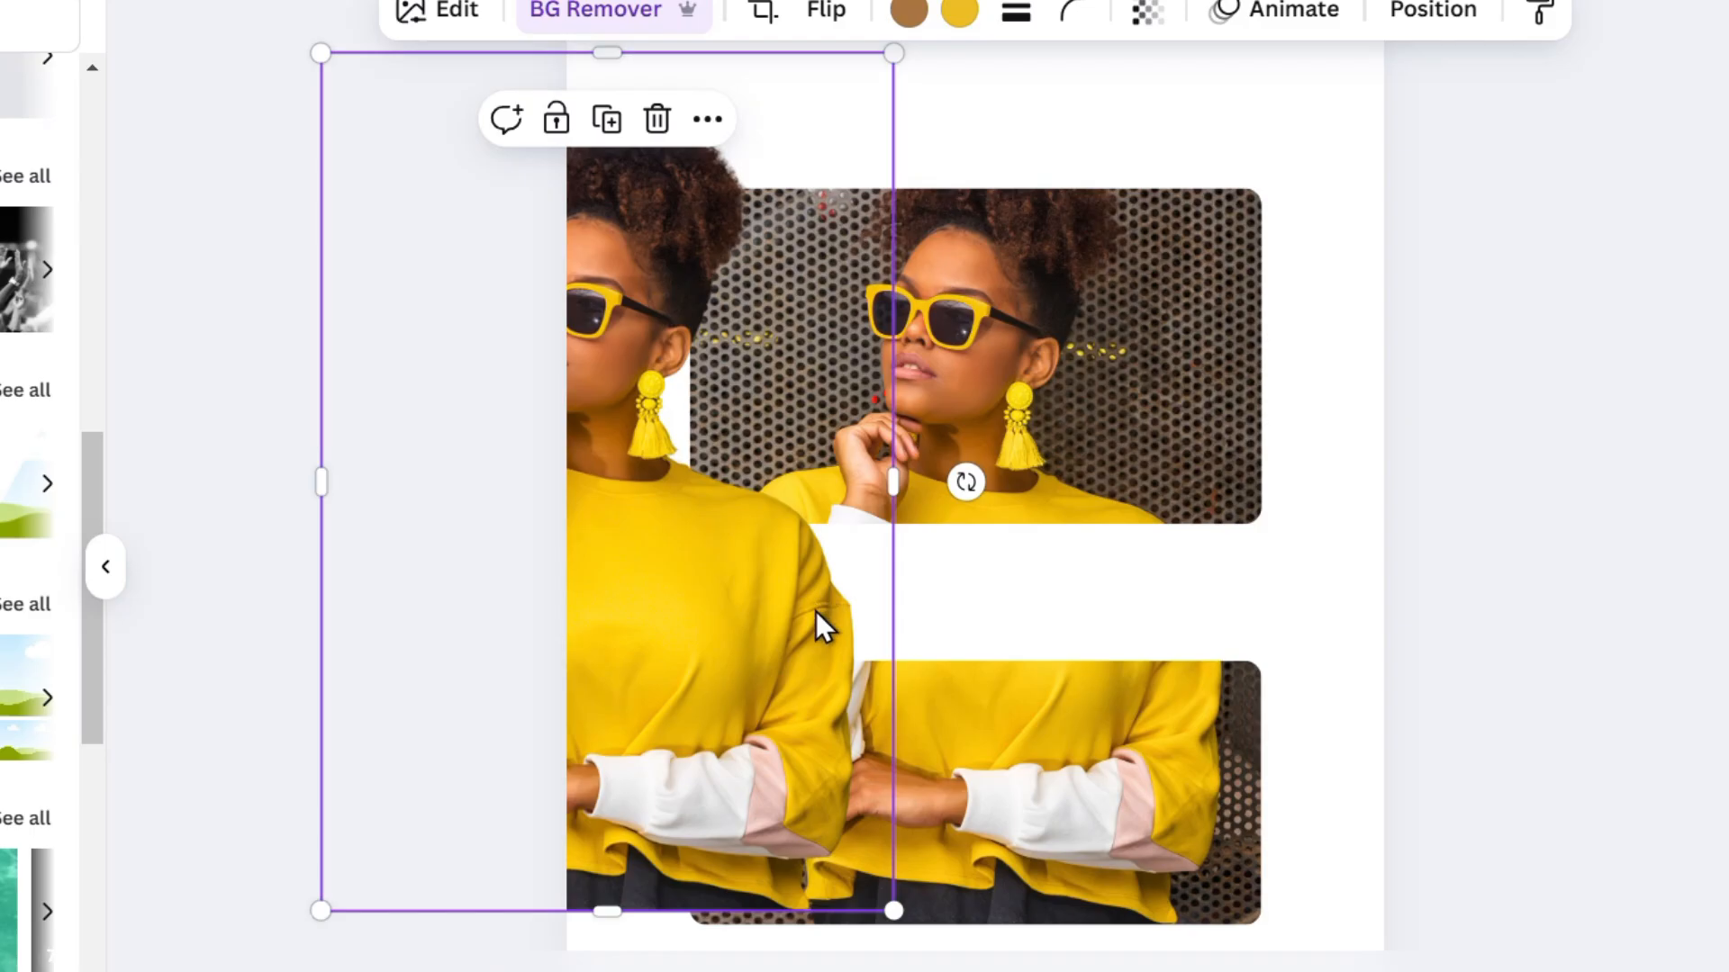
# Crop the background-free cutout from its lower edge to just the head and move it above the upper framed photo
pyautogui.scroll(-3, 933, 660)
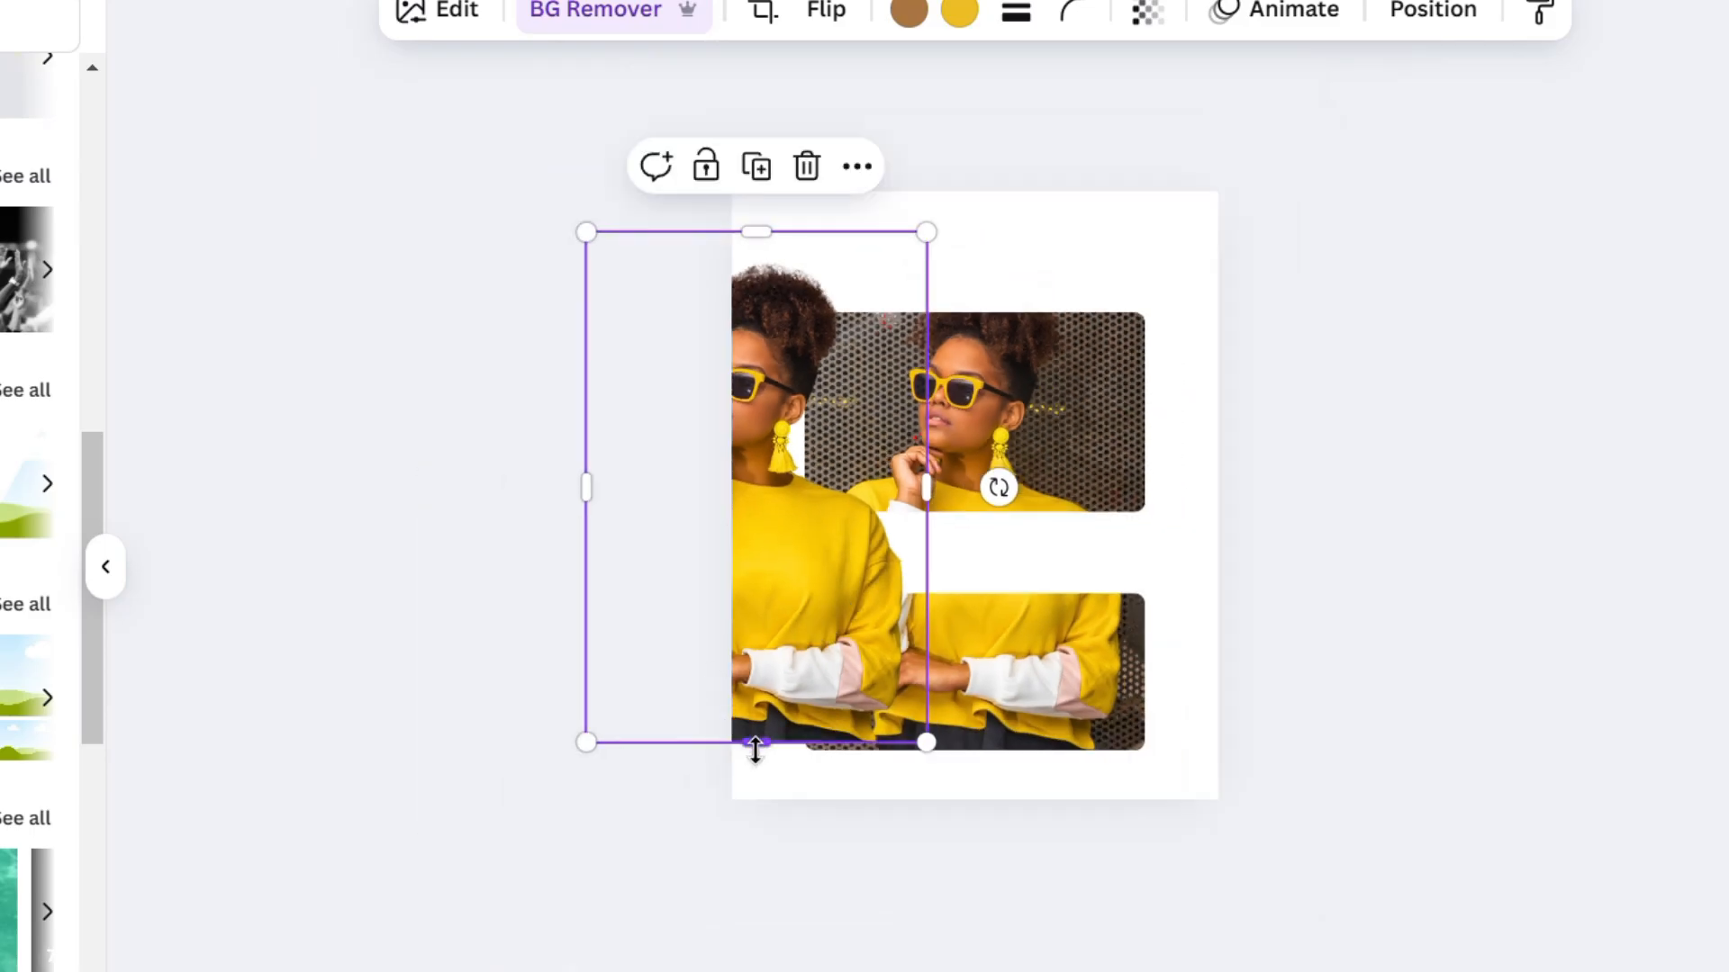
pyautogui.moveTo(756, 744); pyautogui.dragTo(1035, 301)
pyautogui.scroll(3, 1035, 301)
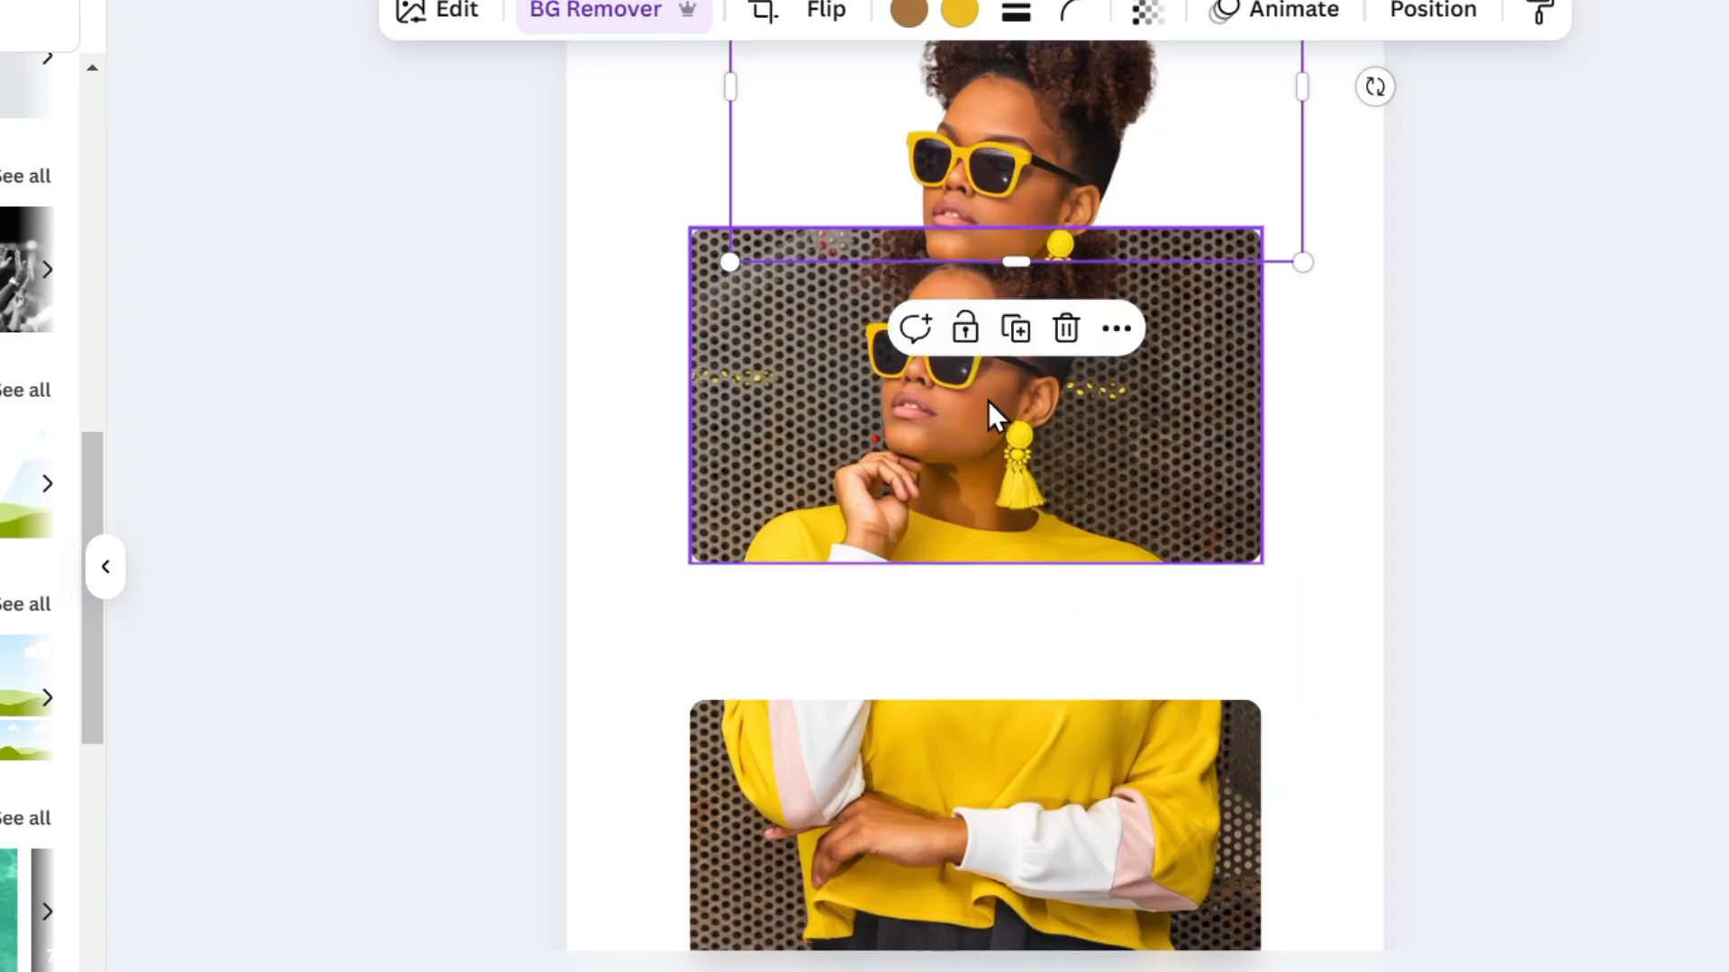
pyautogui.scroll(-1, 1028, 408)
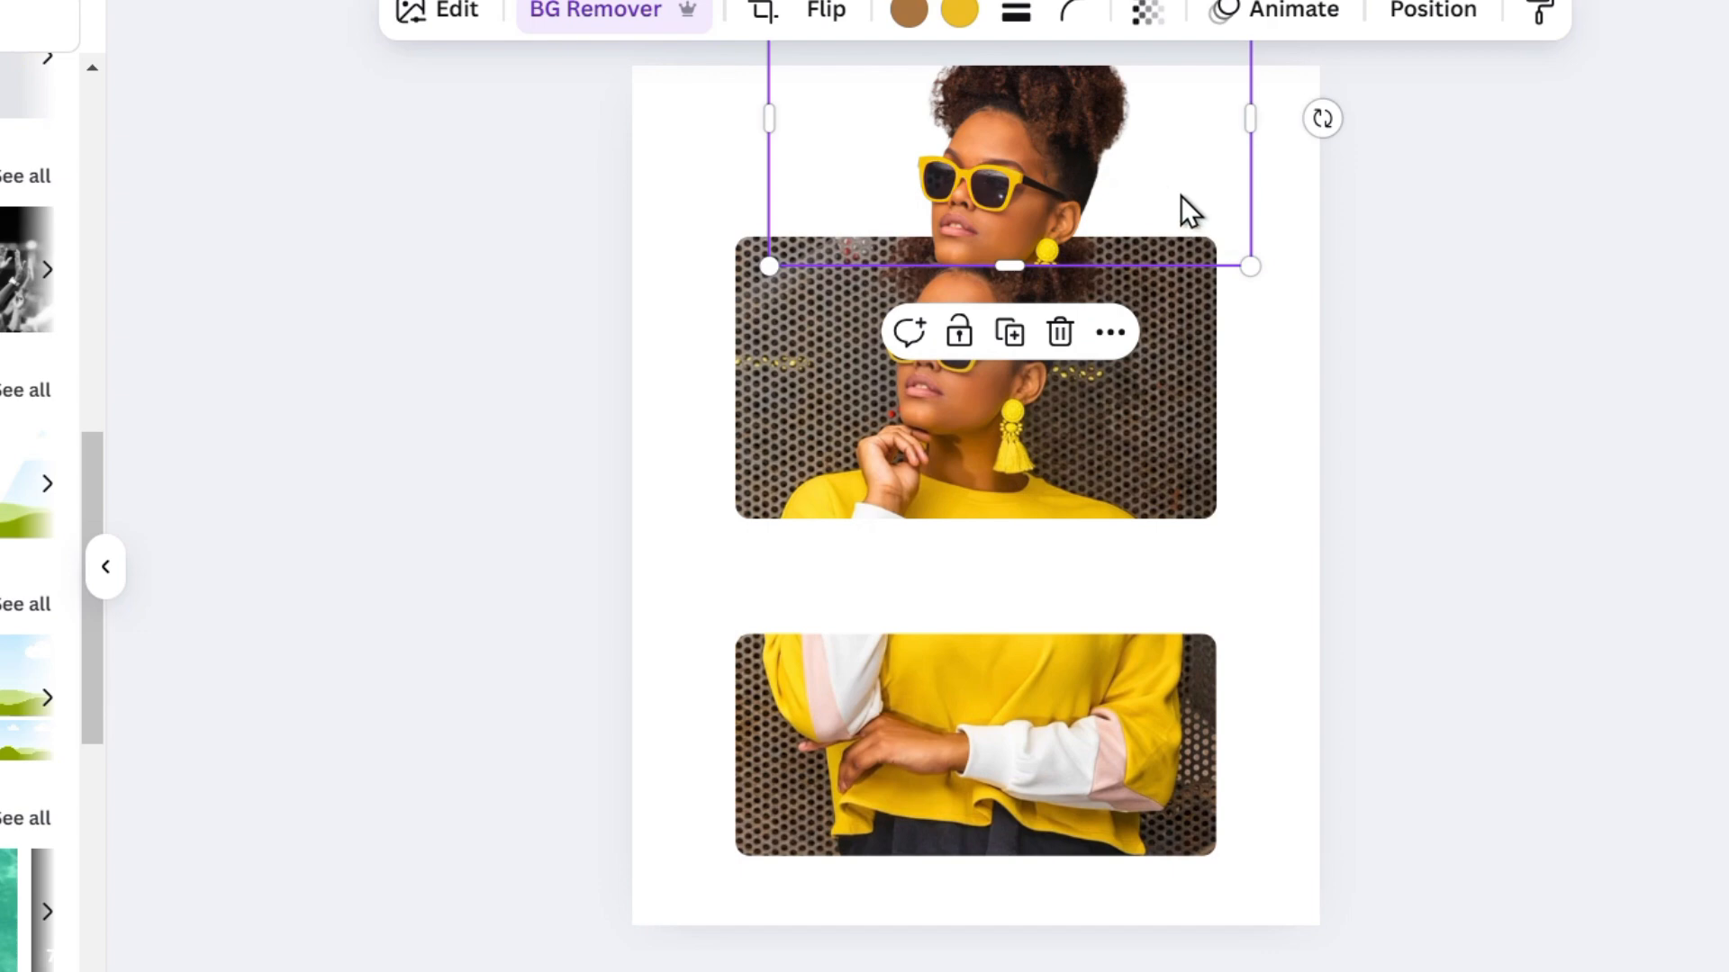
# Align the head cutout exactly over the woman's head in the upper frame, with her hair extending above the frame's edge
pyautogui.moveTo(1189, 105); pyautogui.dragTo(1185, 160)
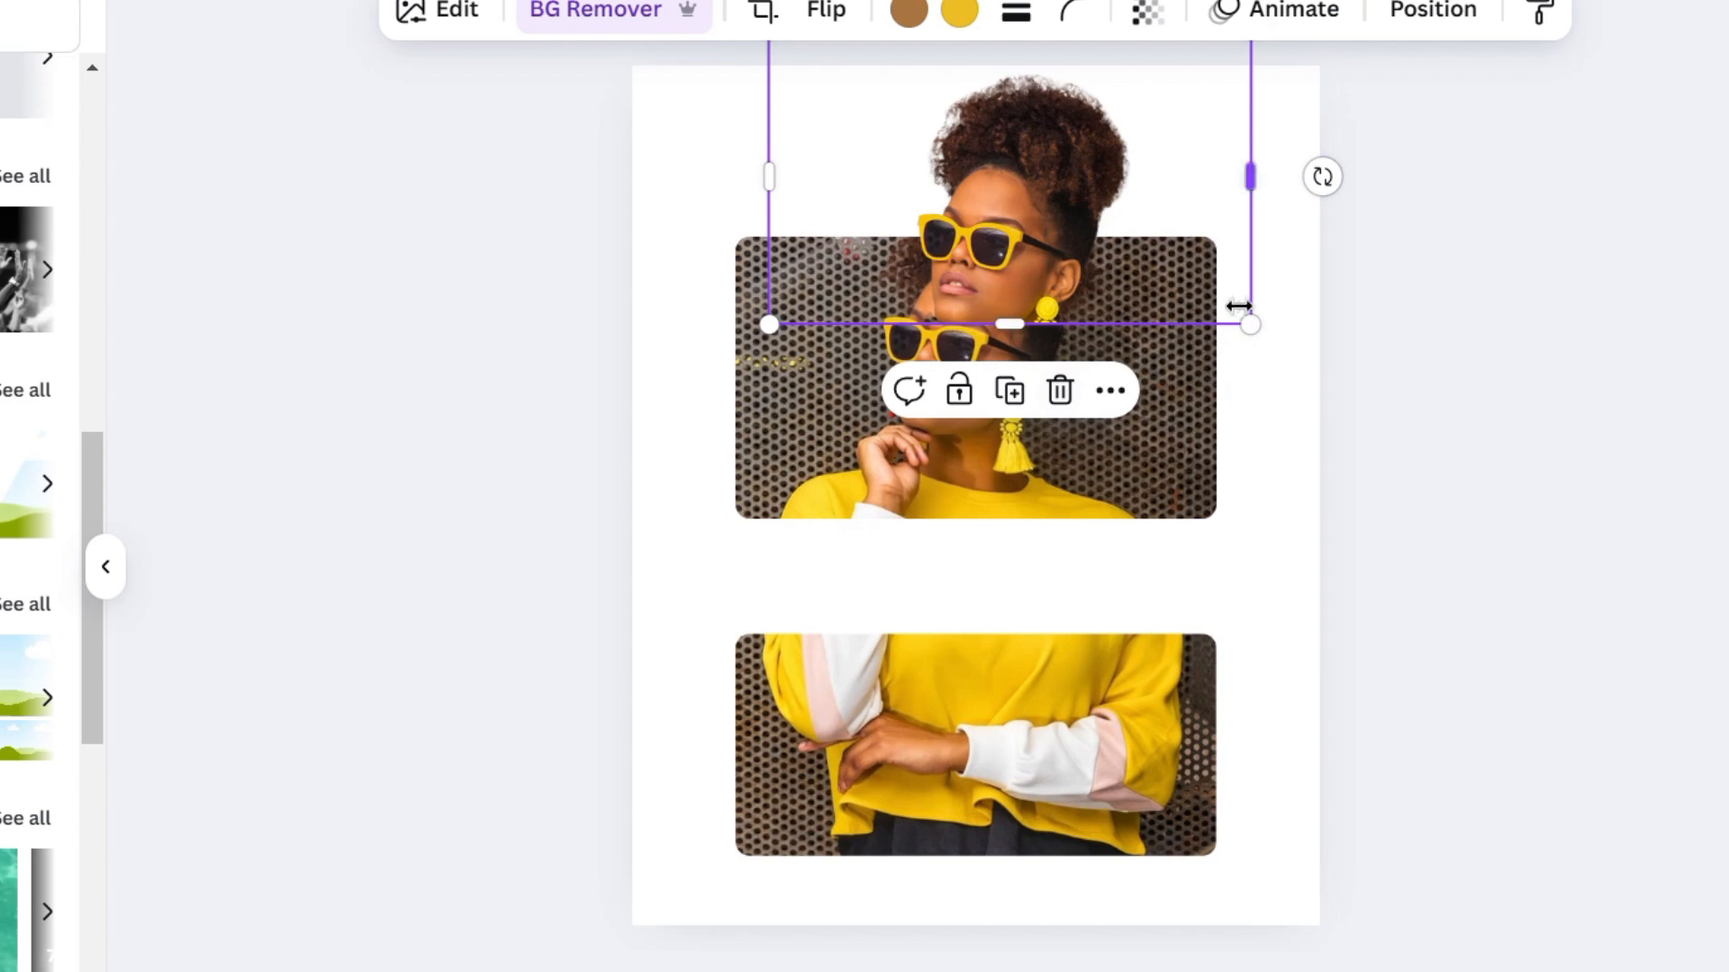
pyautogui.moveTo(1206, 192)
pyautogui.mouseDown()
pyautogui.moveTo(1195, 252)
pyautogui.moveTo(1193, 201)
pyautogui.mouseUp()
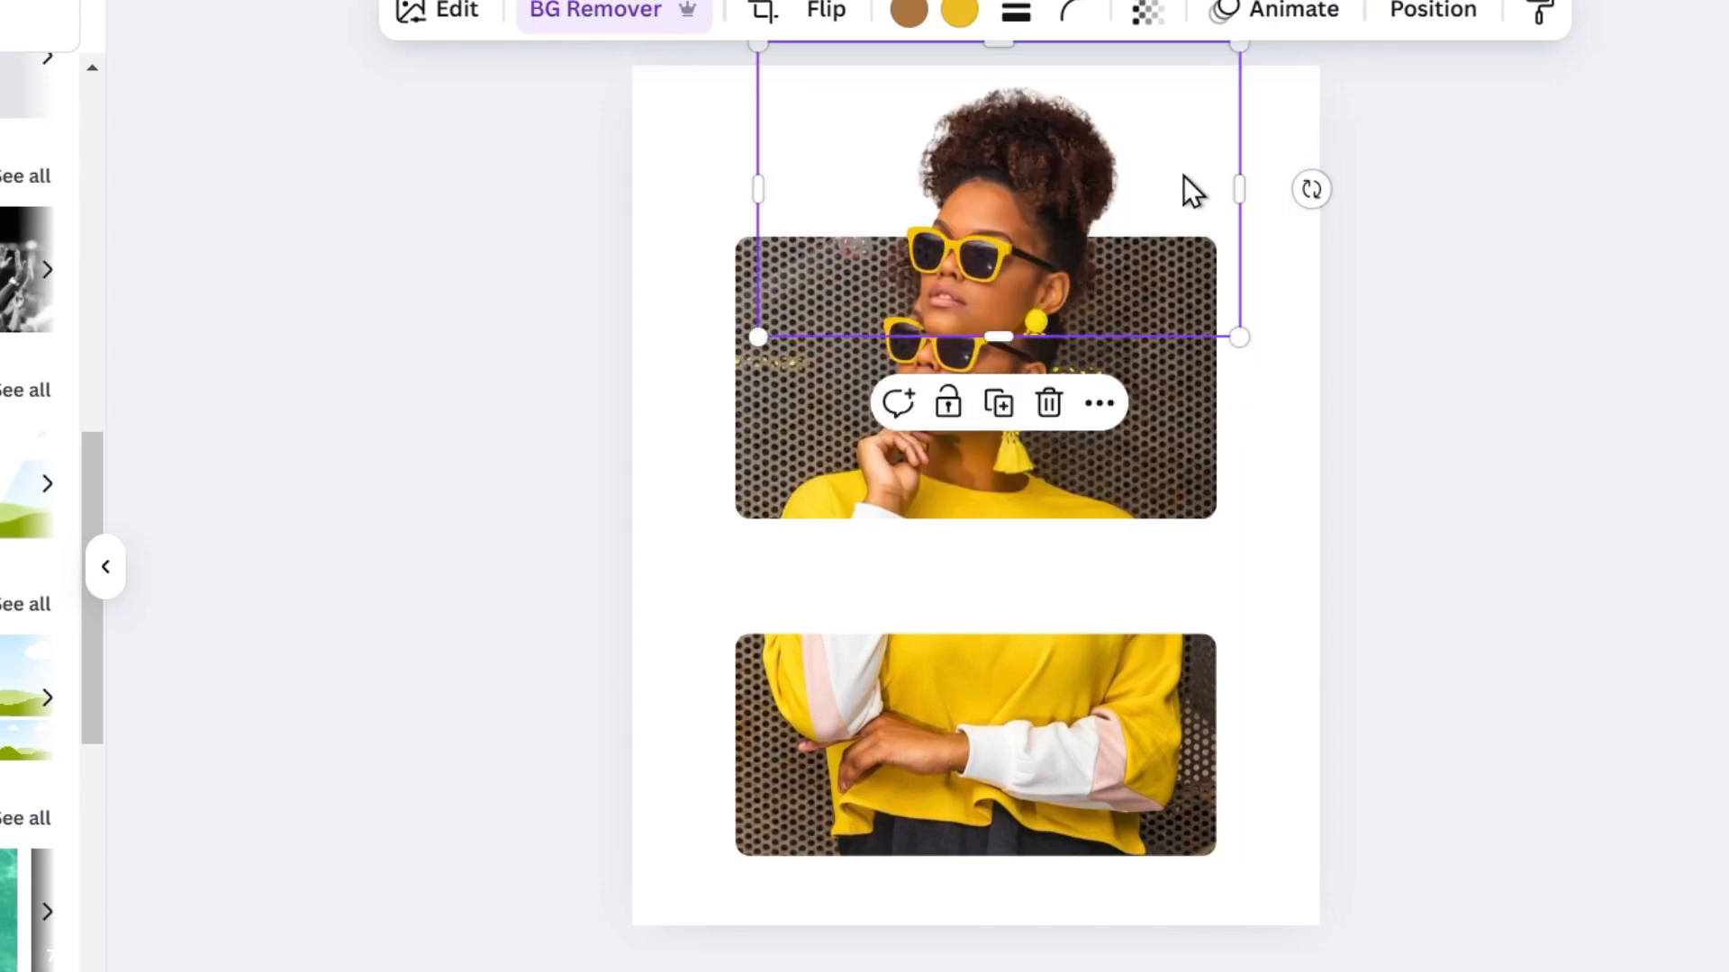
pyautogui.moveTo(1208, 45); pyautogui.dragTo(1204, 165)
pyautogui.scroll(5, 1277, 267)
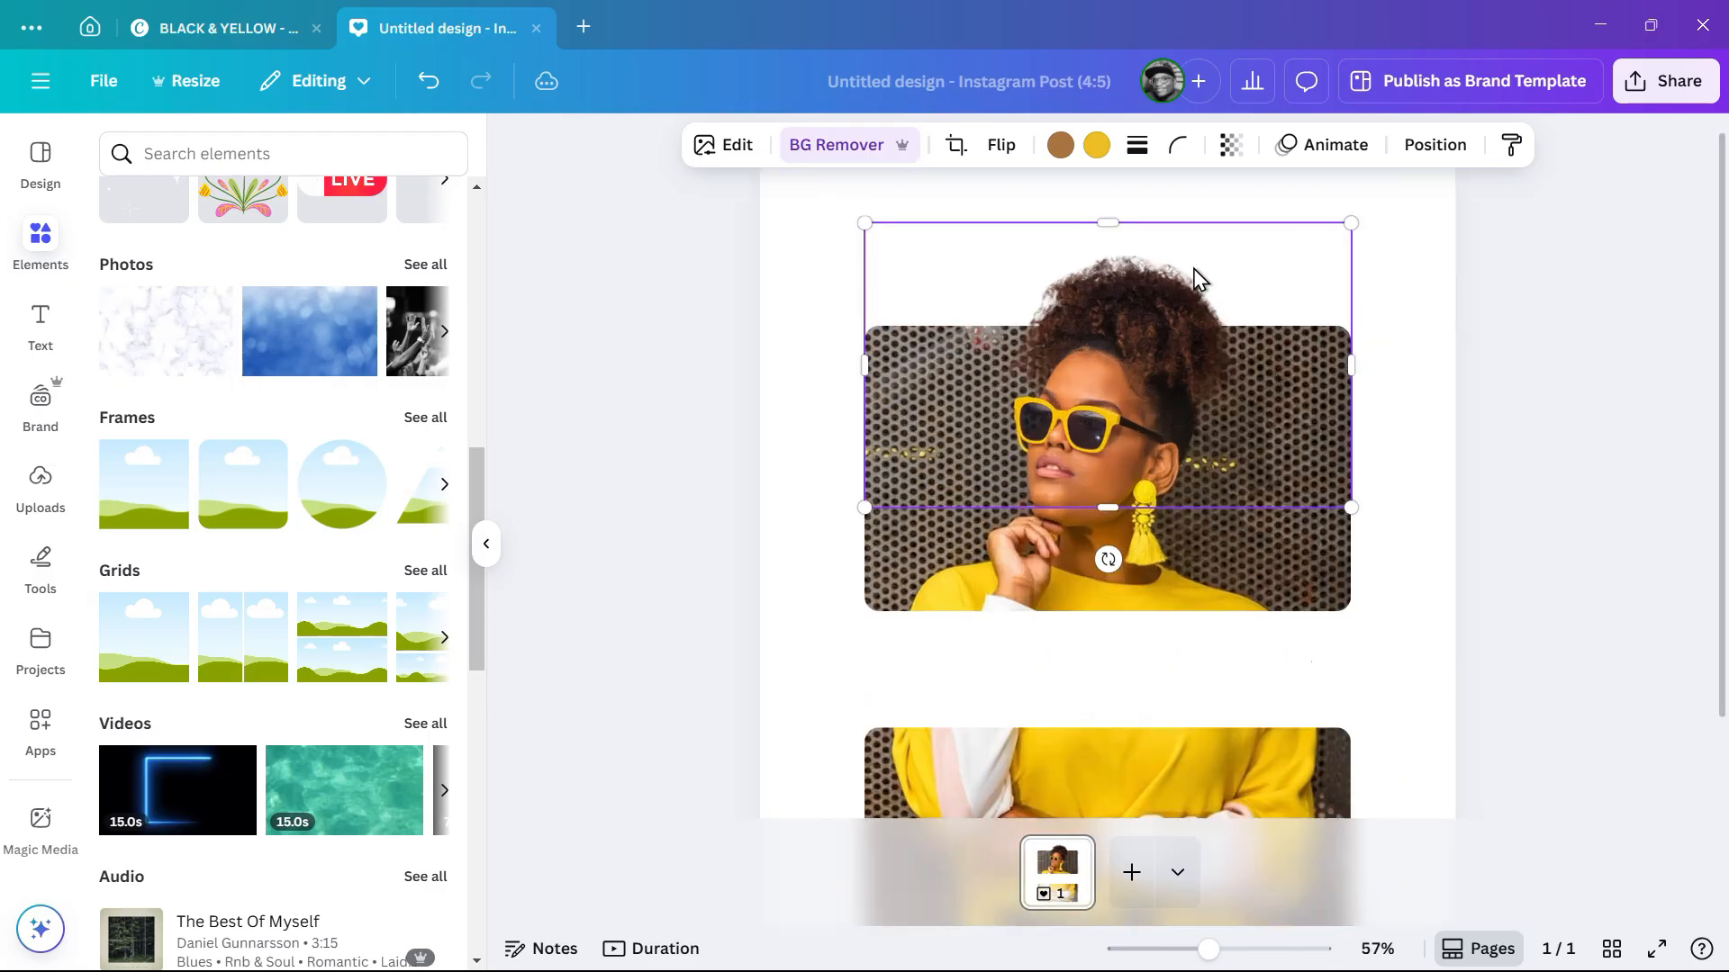
pyautogui.moveTo(1360, 279)
pyautogui.mouseDown()
pyautogui.moveTo(1362, 258)
pyautogui.moveTo(1354, 274)
pyautogui.mouseUp()
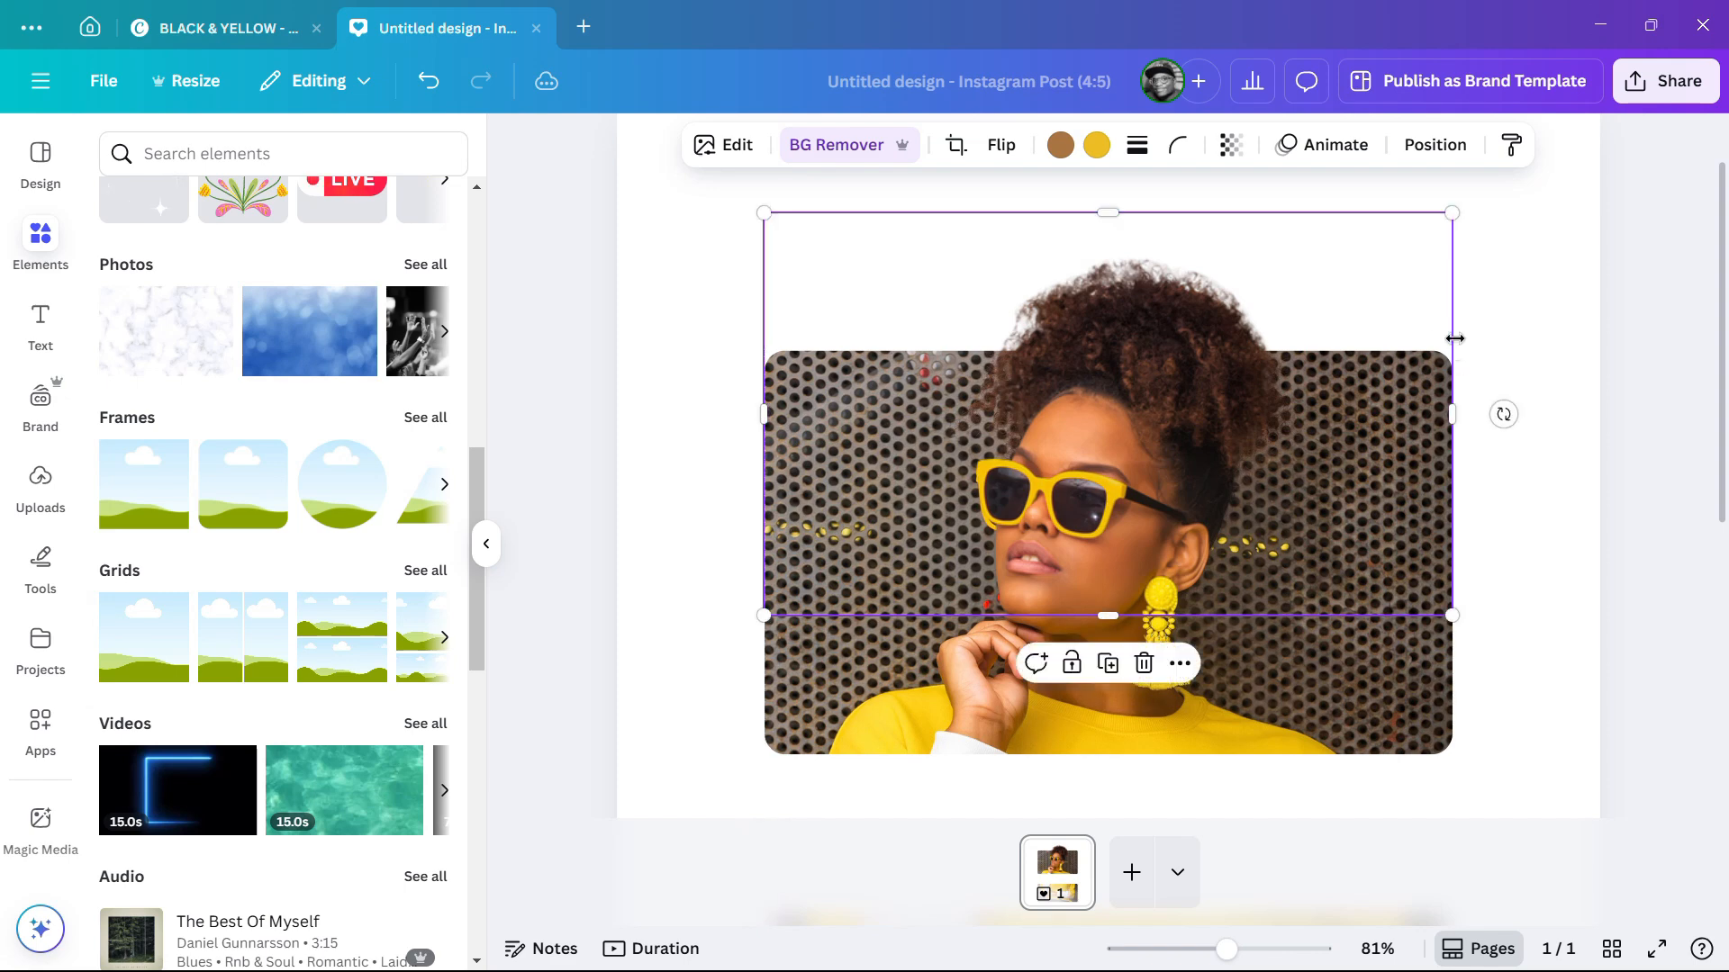
pyautogui.click(1541, 349)
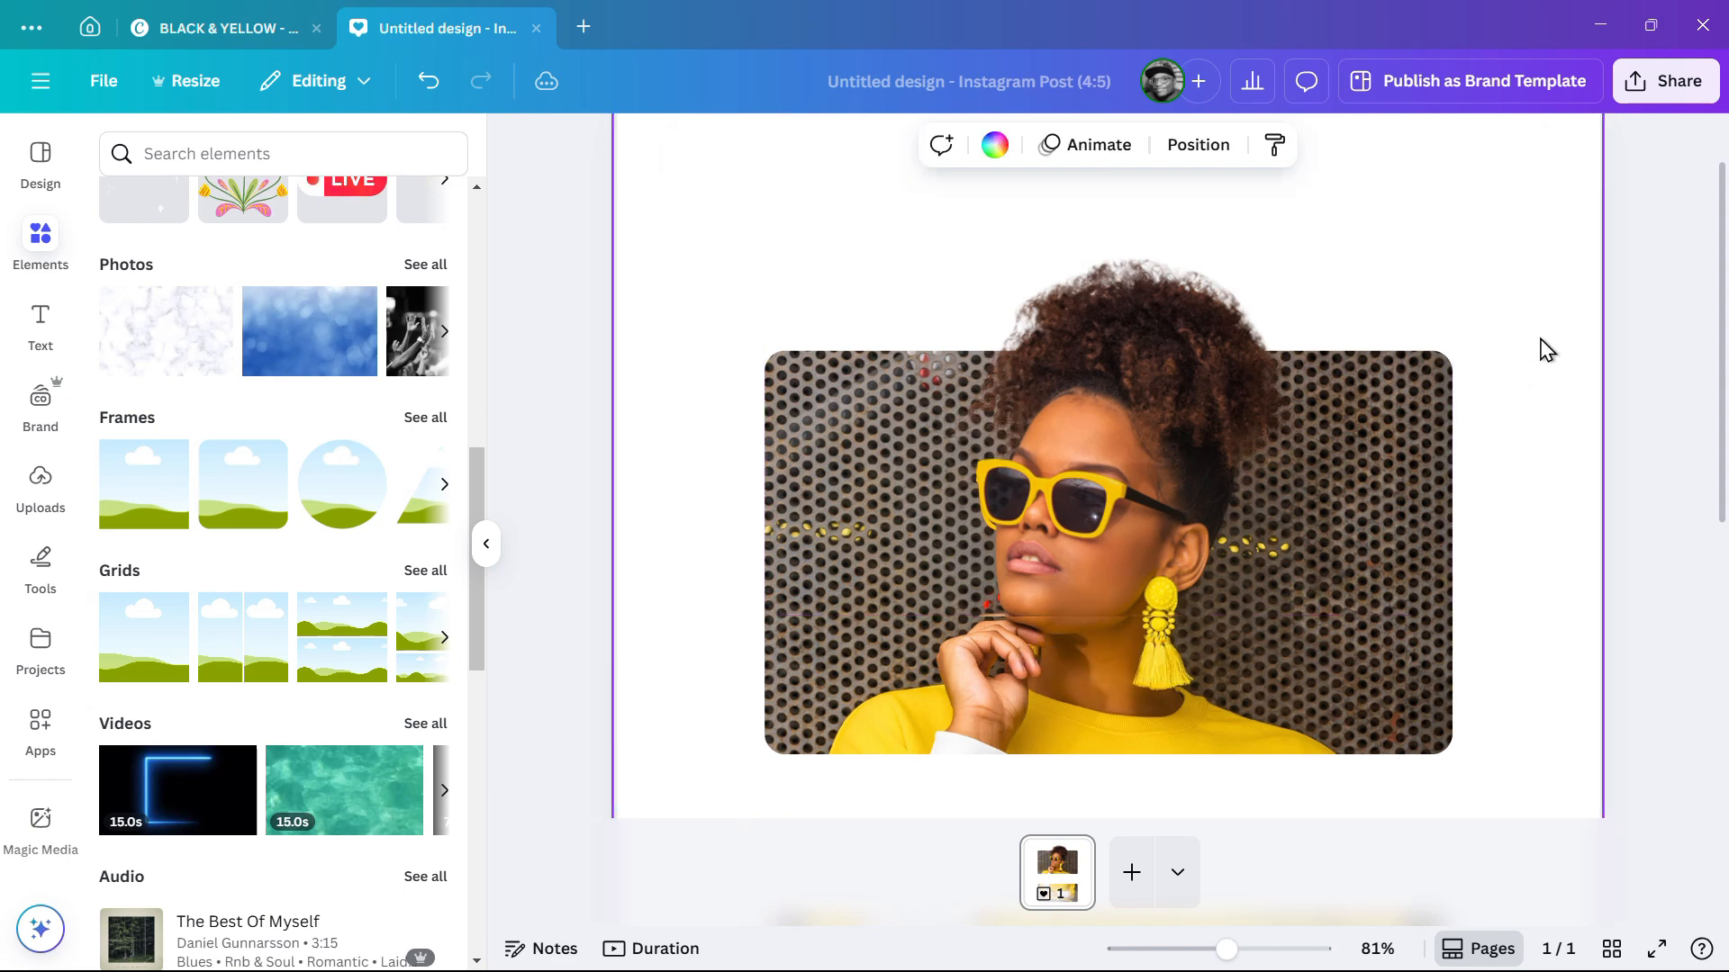
pyautogui.click(1279, 300)
pyautogui.moveTo(1310, 307)
pyautogui.mouseDown()
pyautogui.moveTo(1324, 282)
pyautogui.moveTo(1308, 289)
pyautogui.mouseUp()
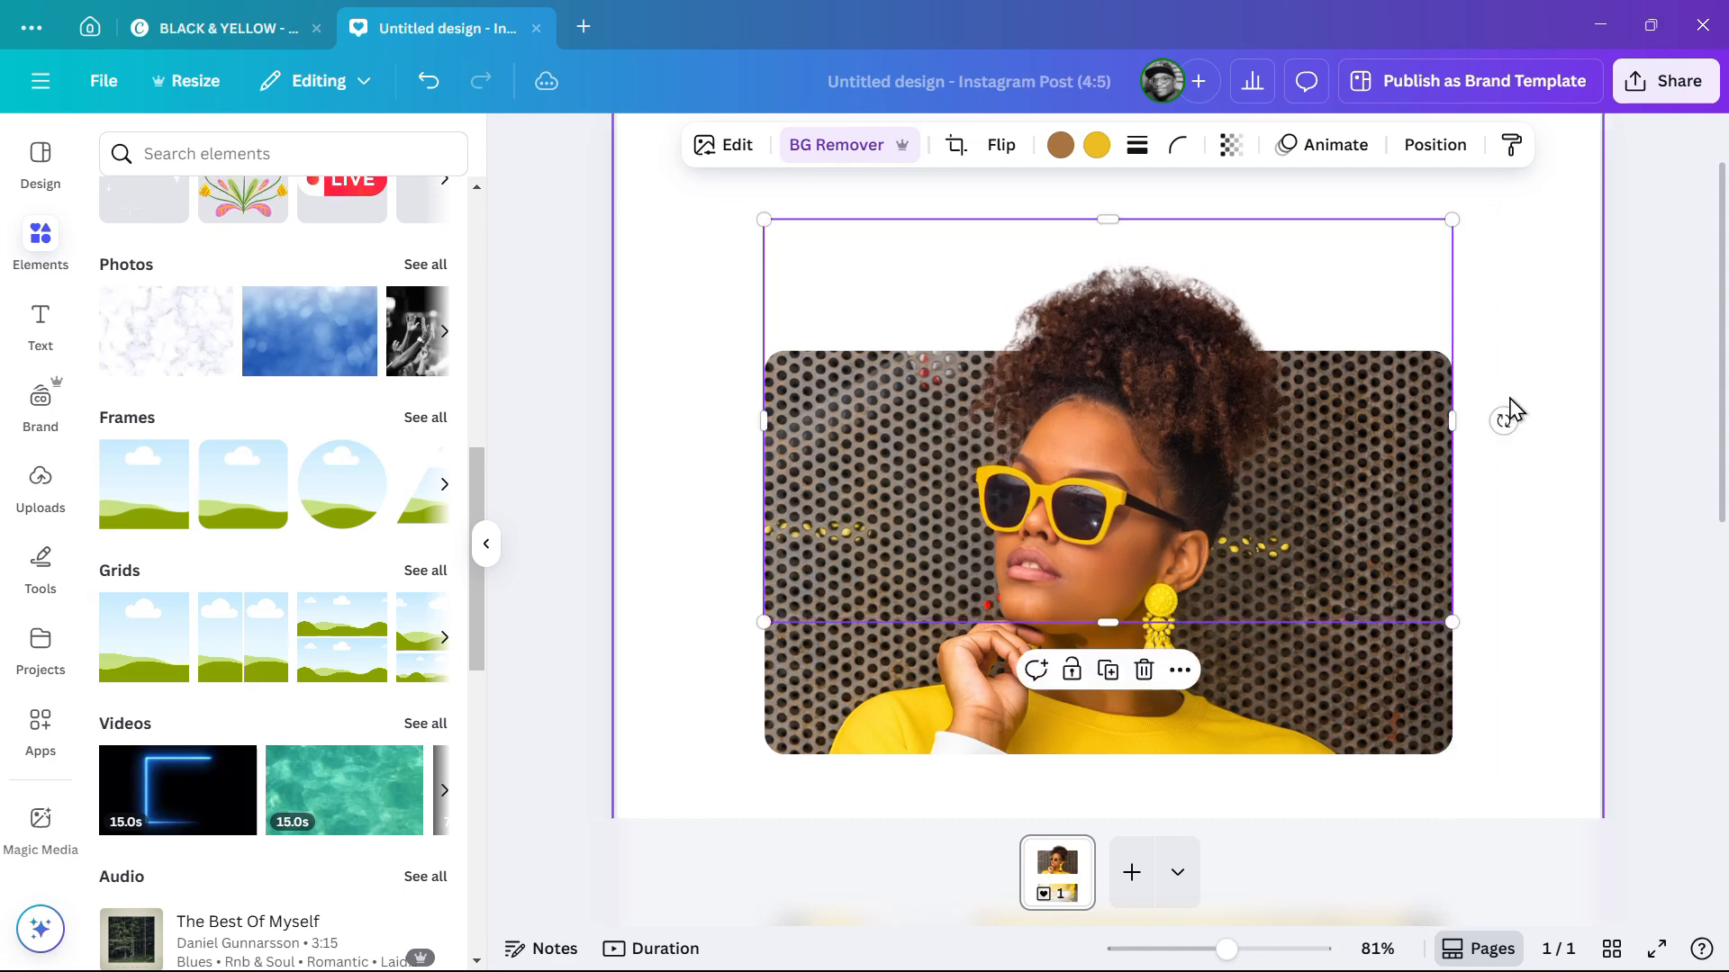
pyautogui.click(1542, 360)
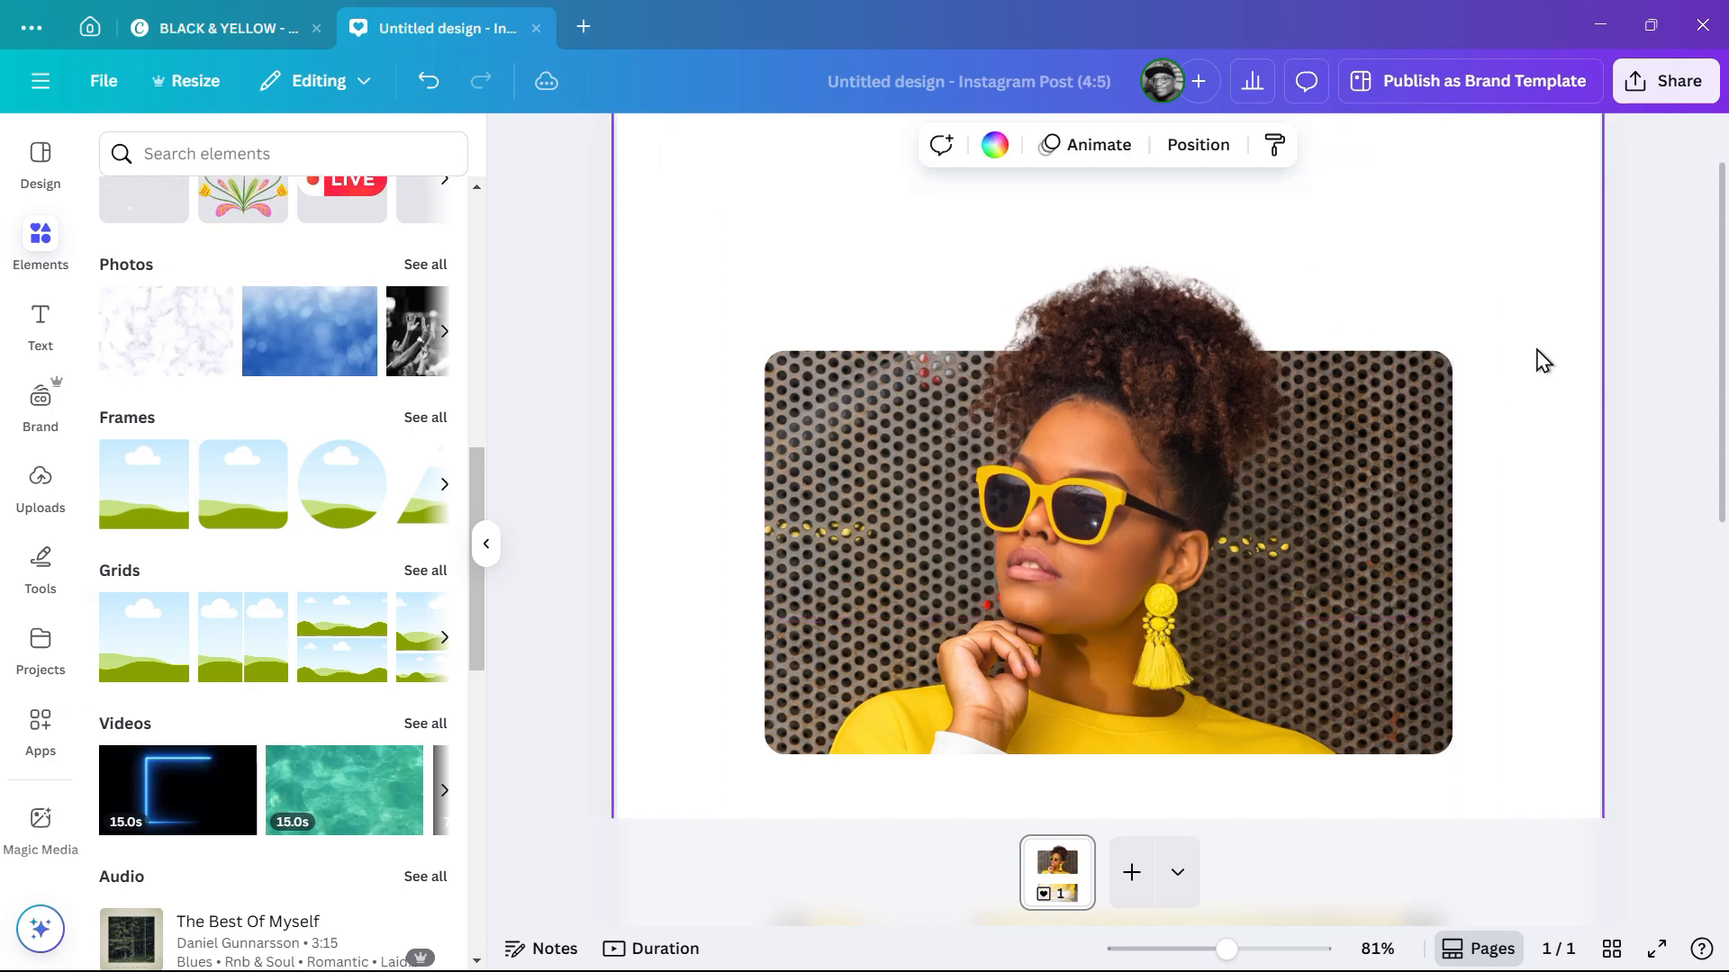
pyautogui.click(1156, 413)
pyautogui.moveTo(1156, 408); pyautogui.dragTo(897, 229)
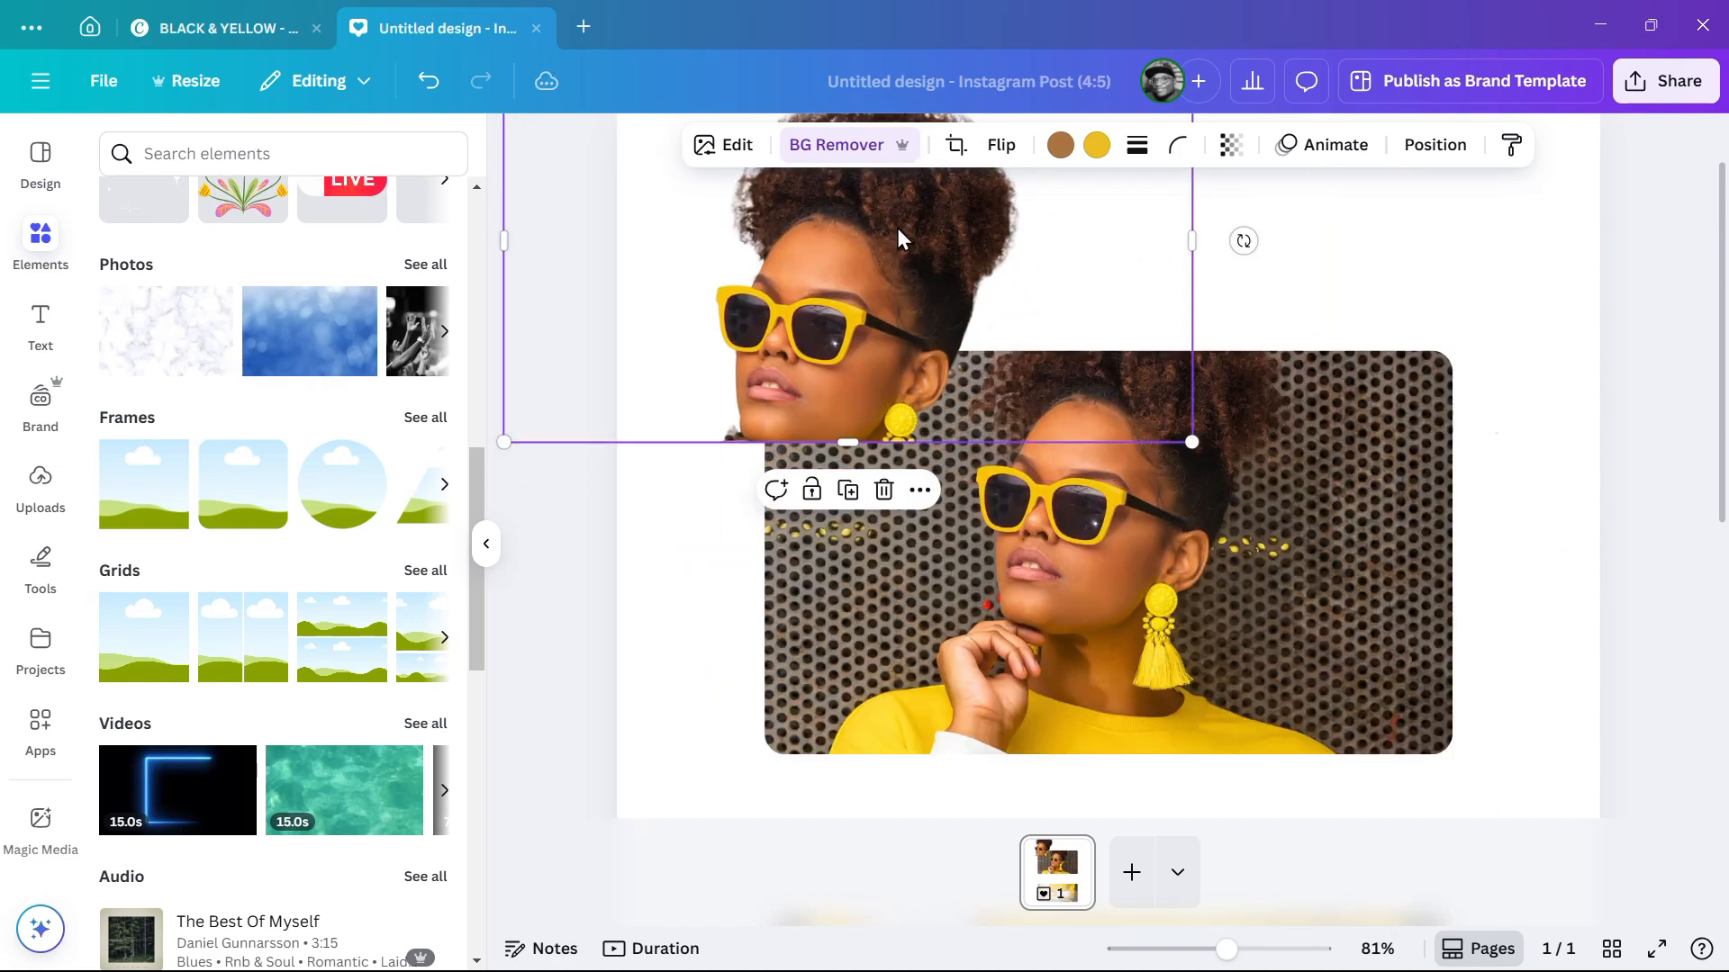
pyautogui.hotkey('ctrl', 'z')
pyautogui.click(1435, 346)
# Copy page 4 of the BLACK & YELLOW design and return to the untitled Instagram post
pyautogui.scroll(-3, 1386, 378)
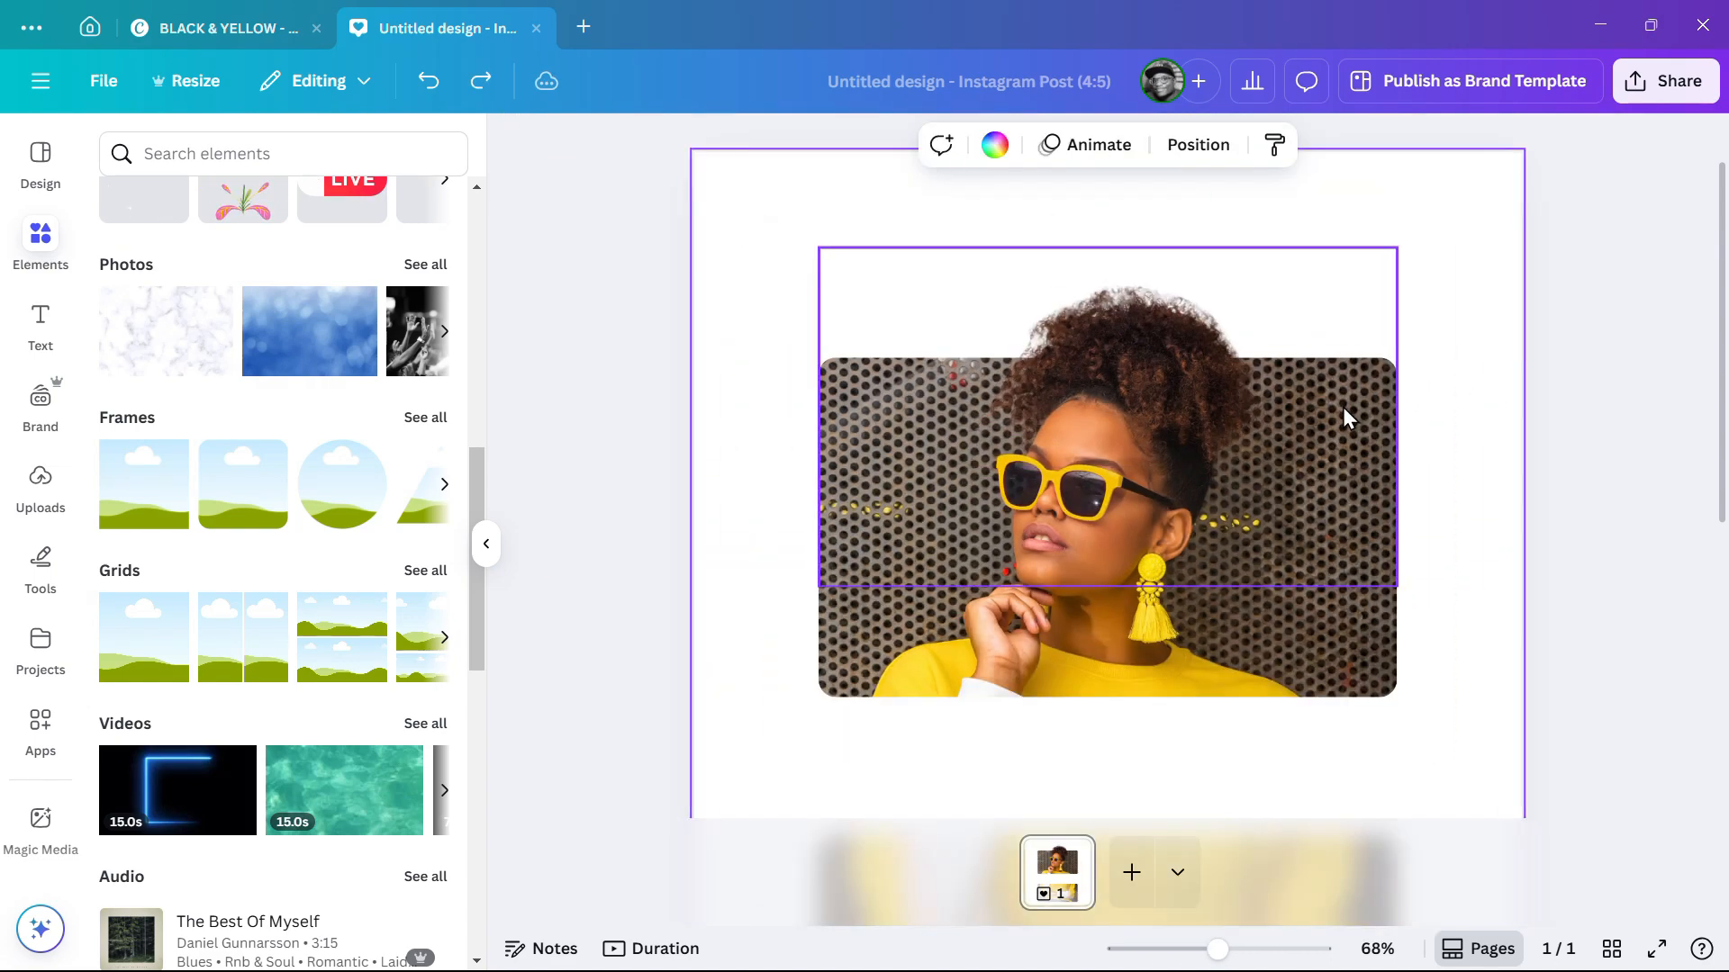
pyautogui.scroll(-5, 1342, 407)
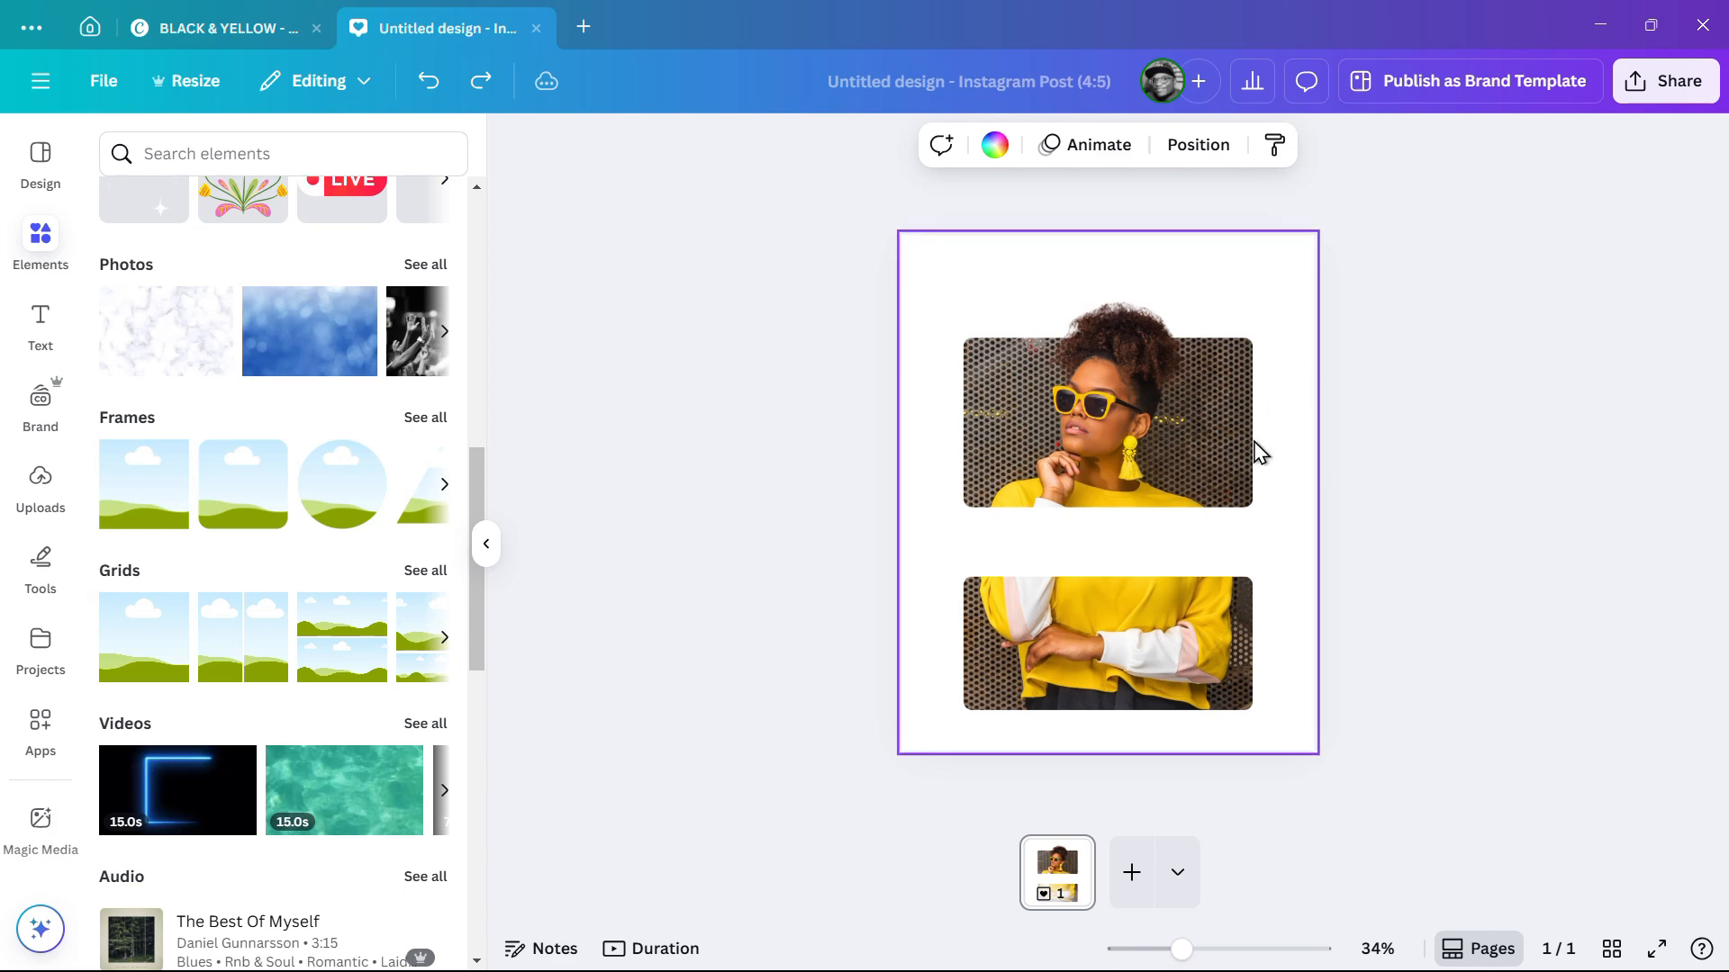
pyautogui.click(193, 35)
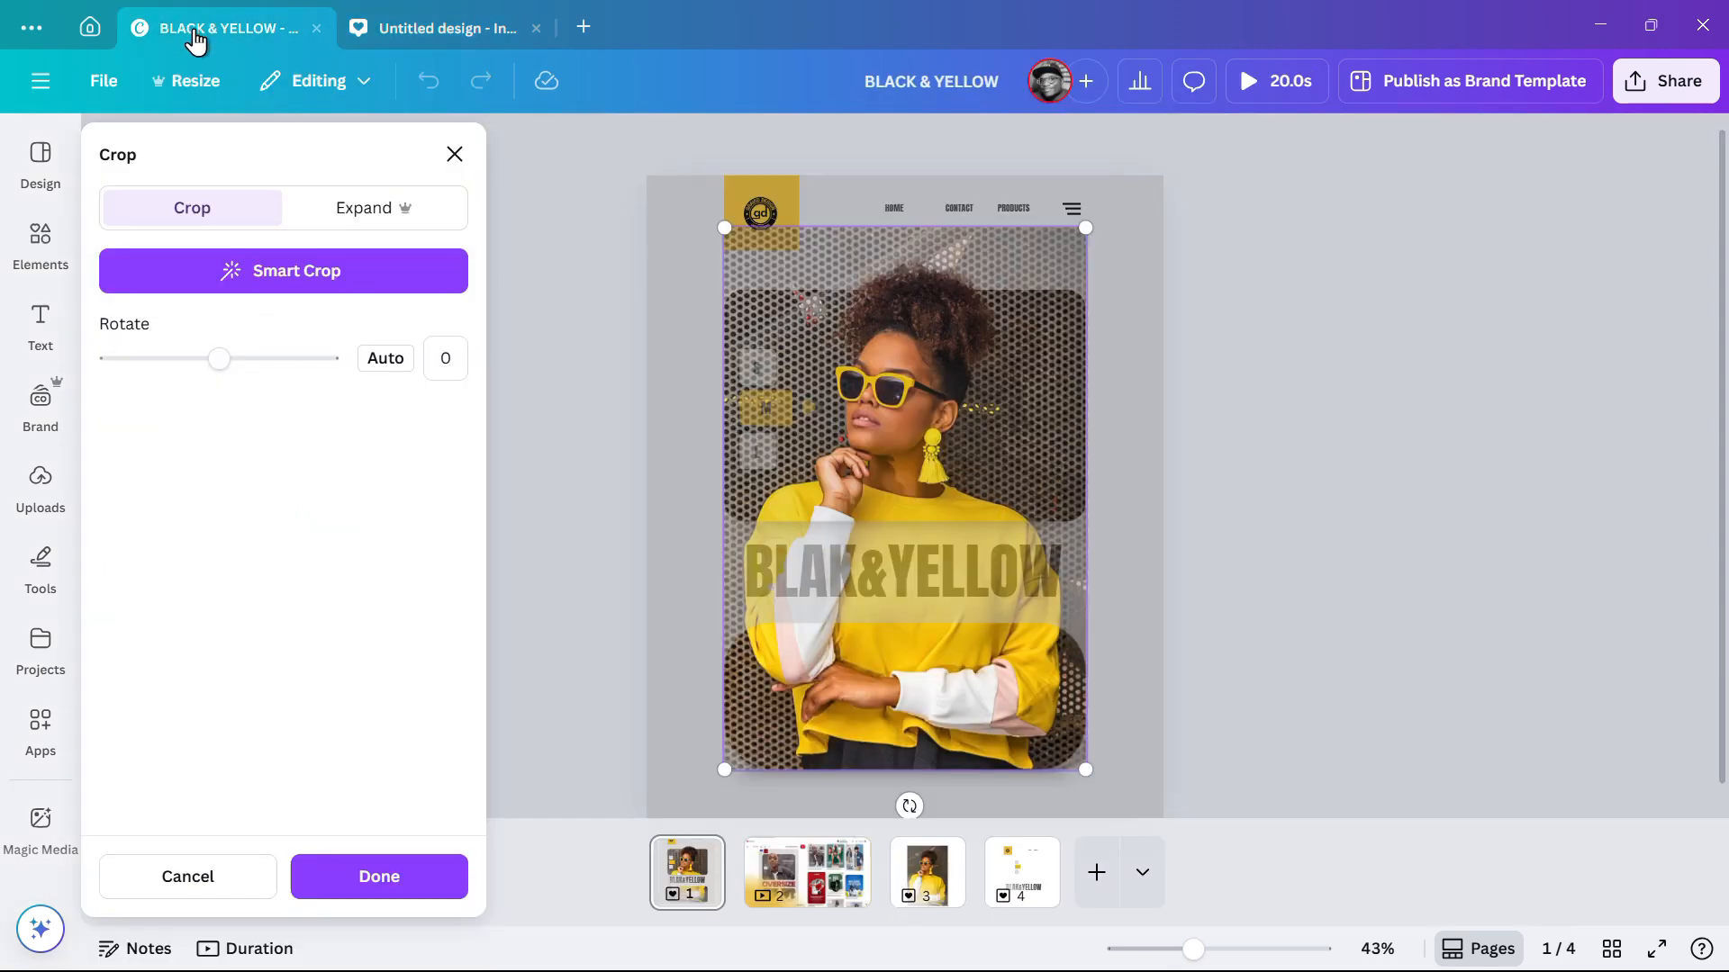
pyautogui.click(1020, 899)
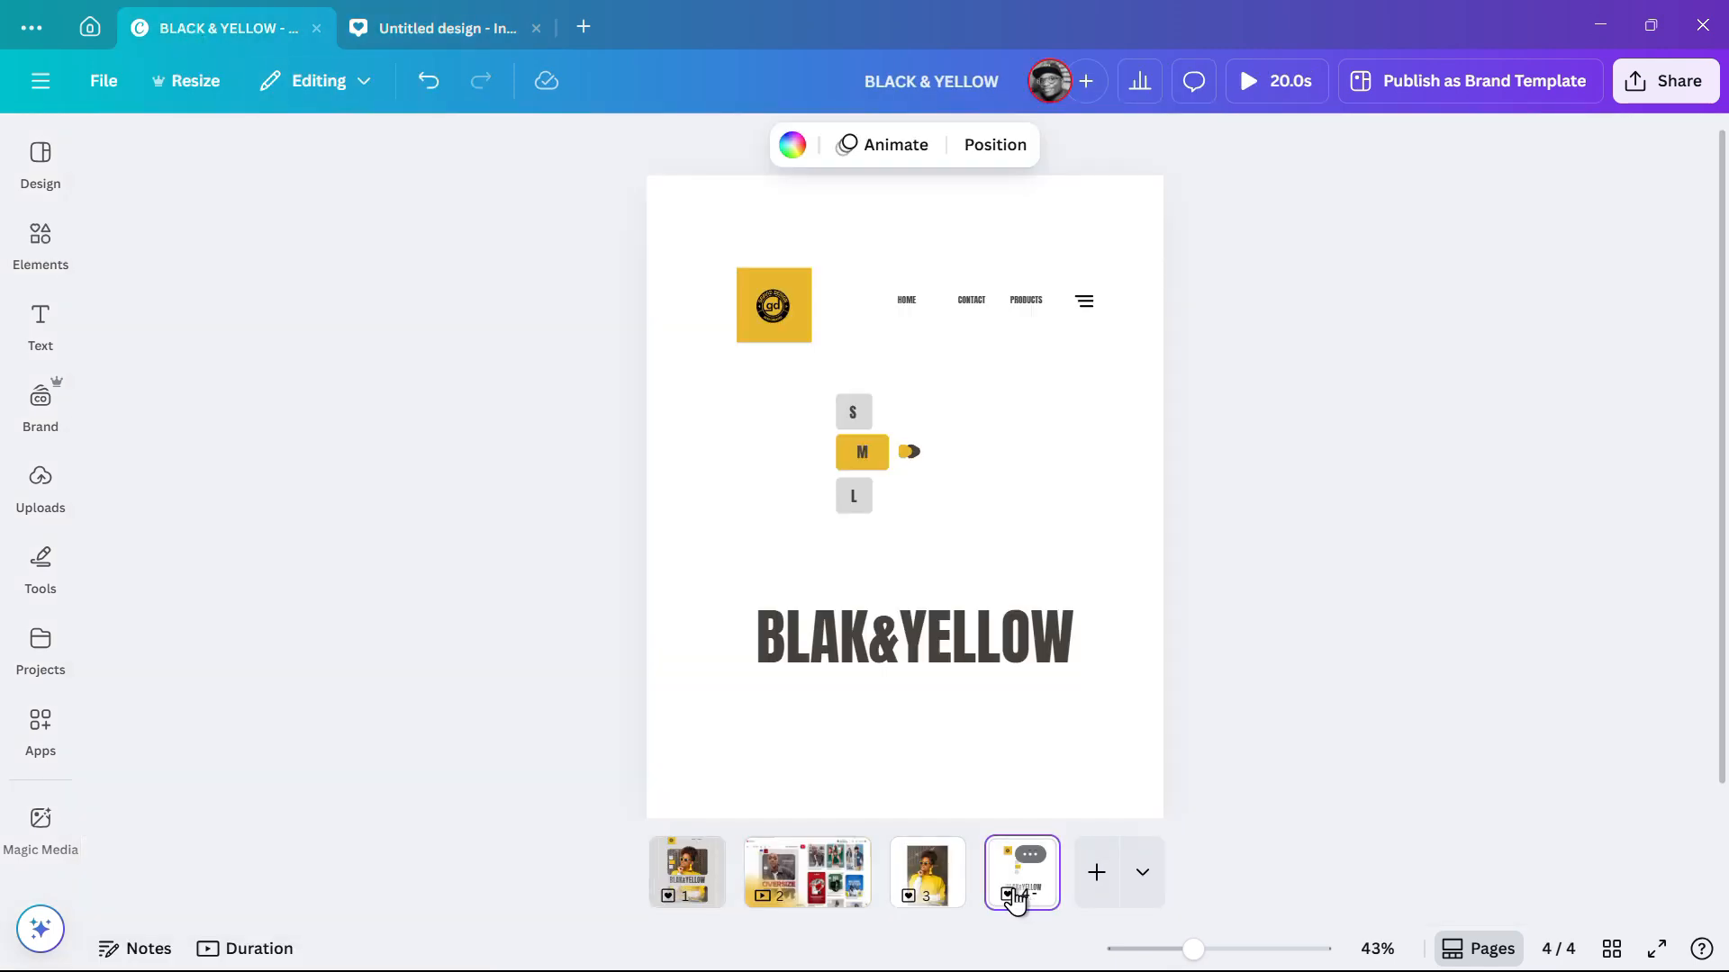
pyautogui.click(382, 30)
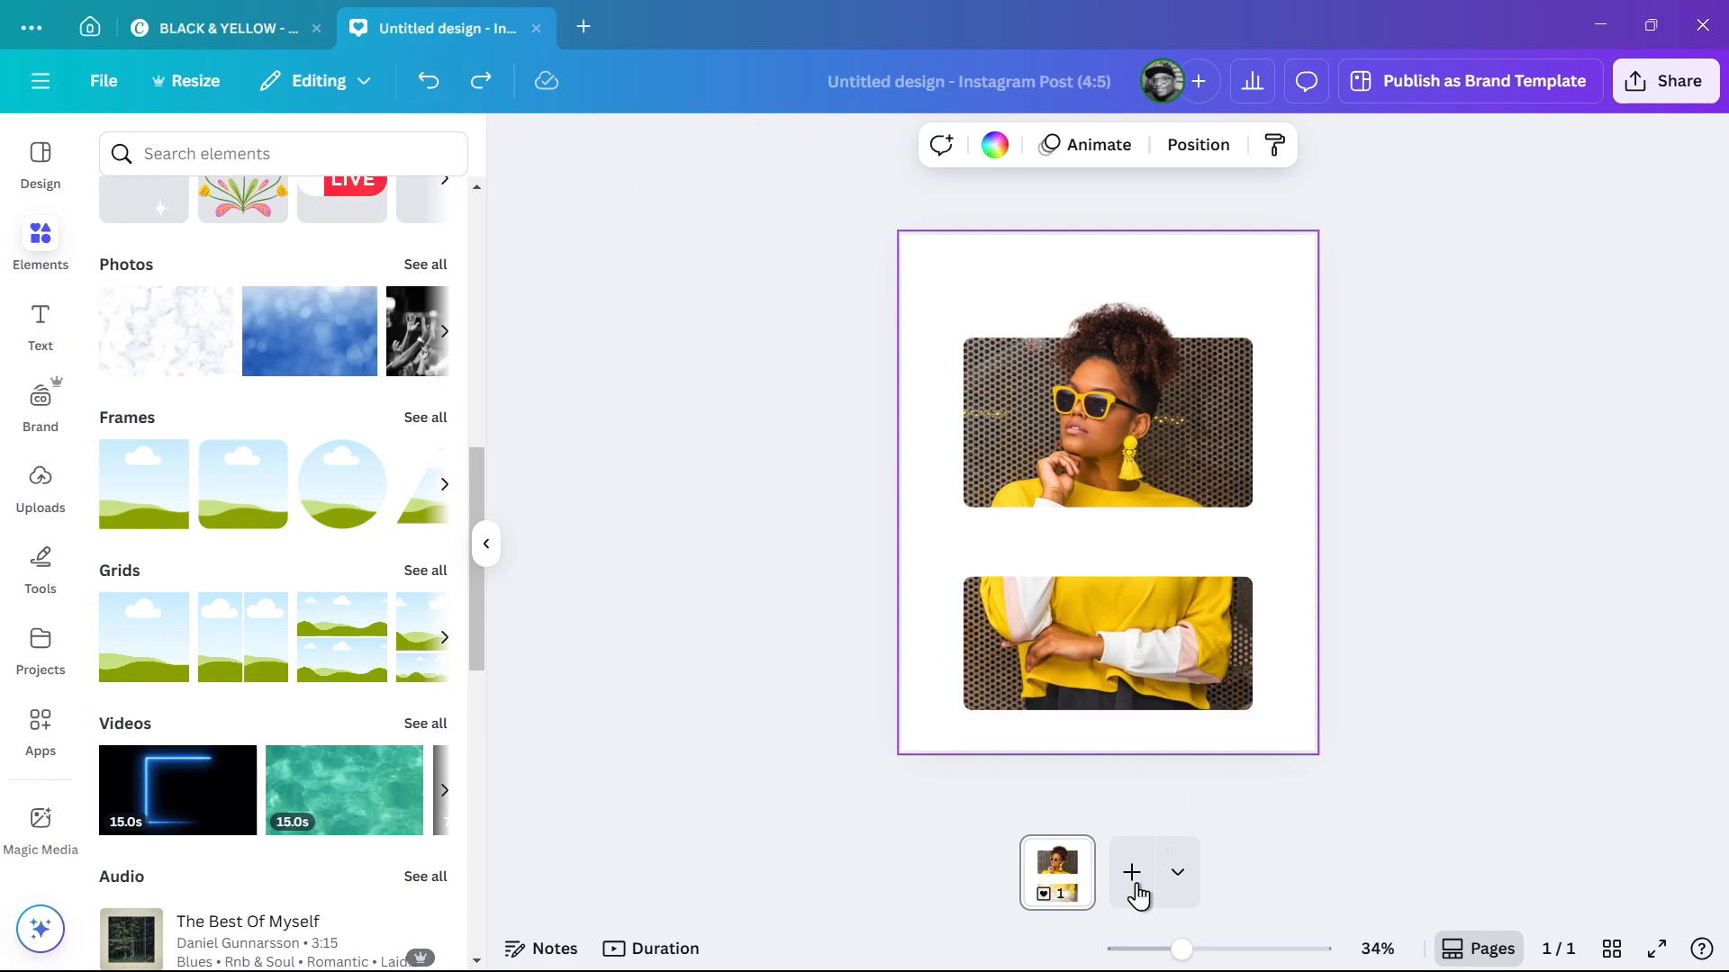
# Add a blank page, paste the copied page into the design and place it second, ahead of the blank page
pyautogui.click(1134, 887)
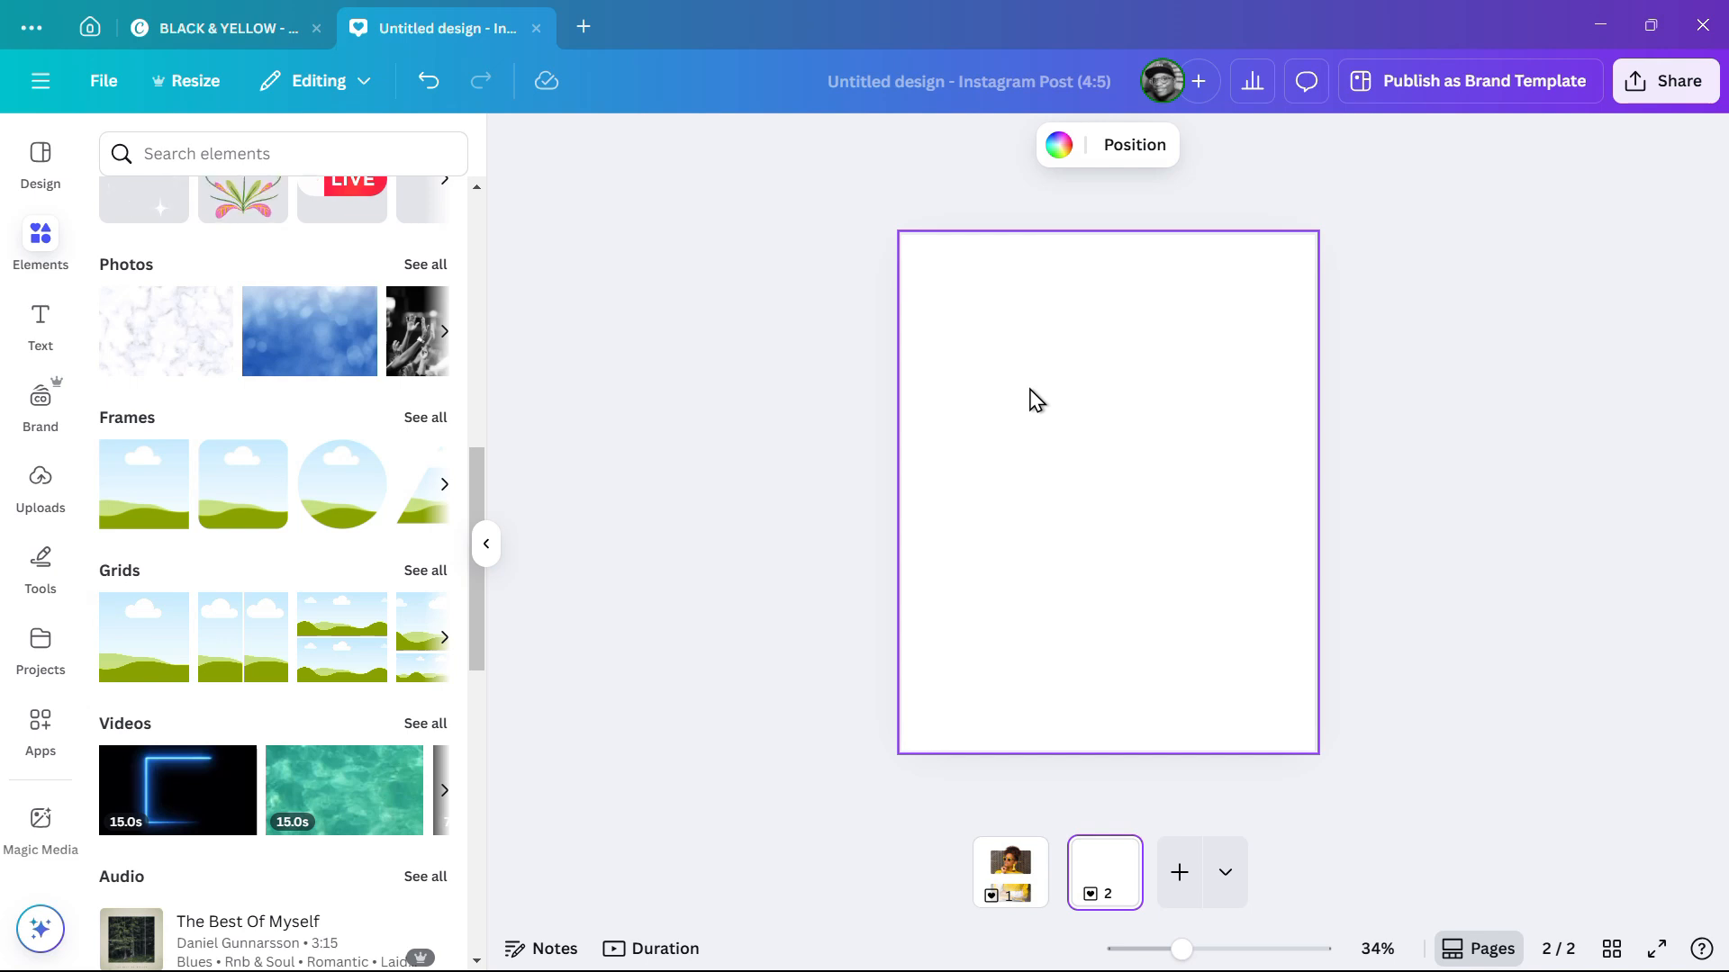
pyautogui.click(1096, 903)
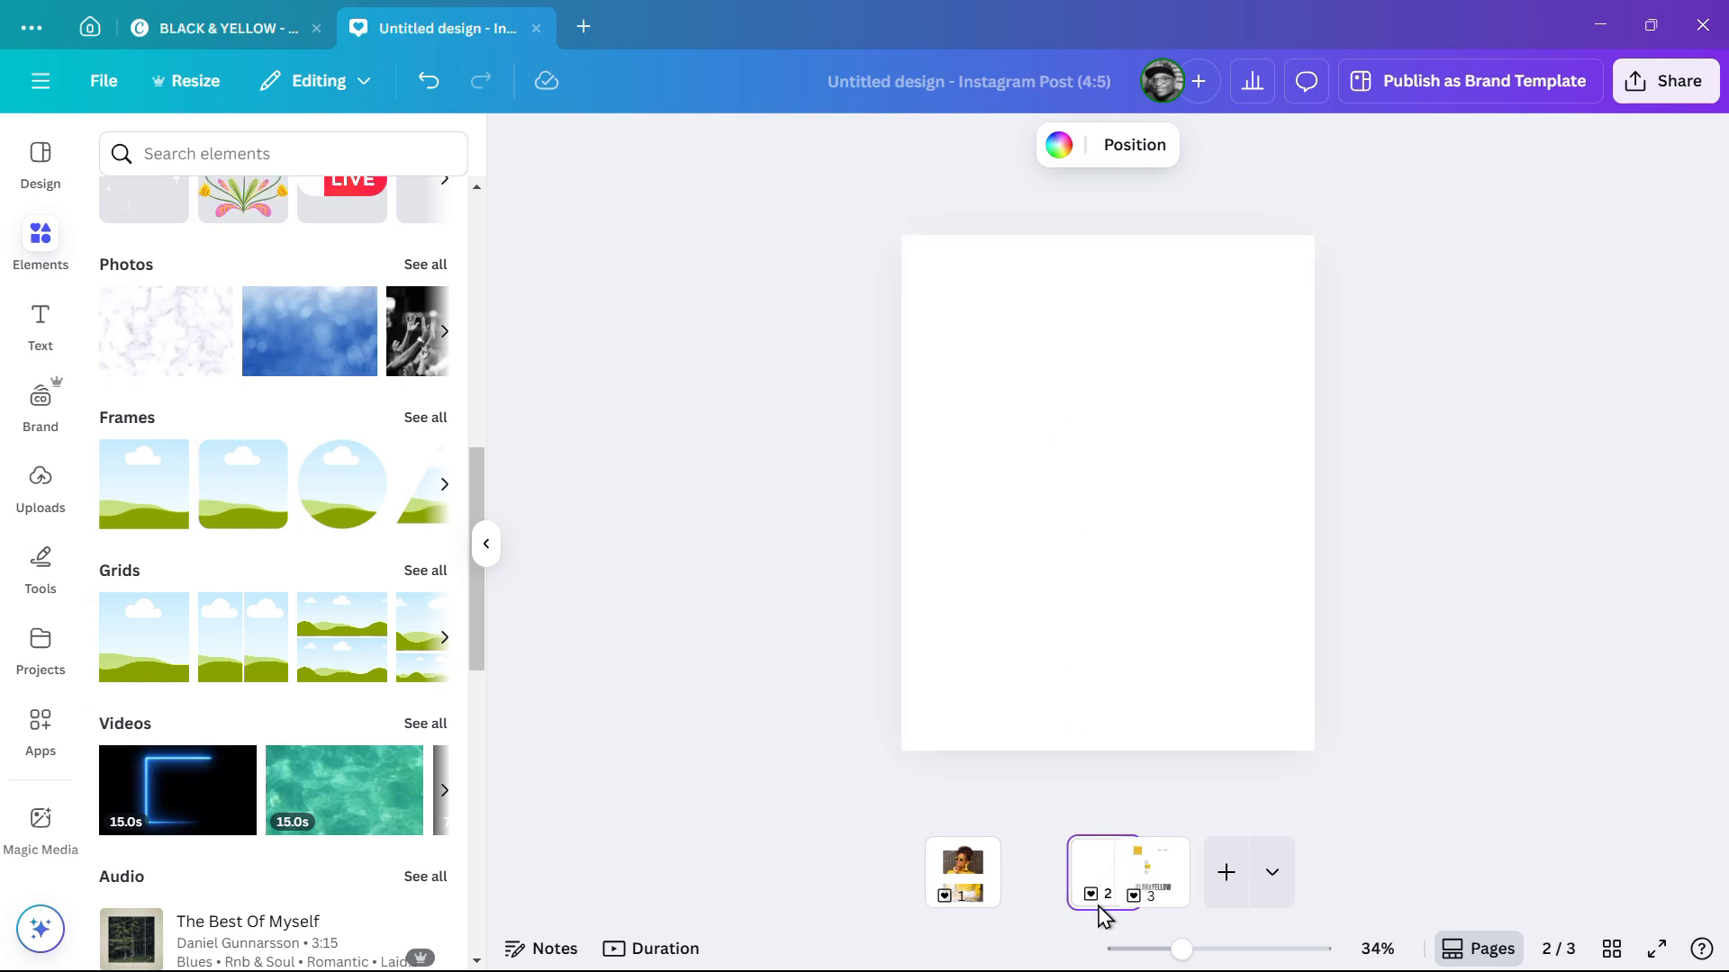
pyautogui.hotkey('ctrl', 'v')
pyautogui.moveTo(1008, 896); pyautogui.dragTo(1070, 891)
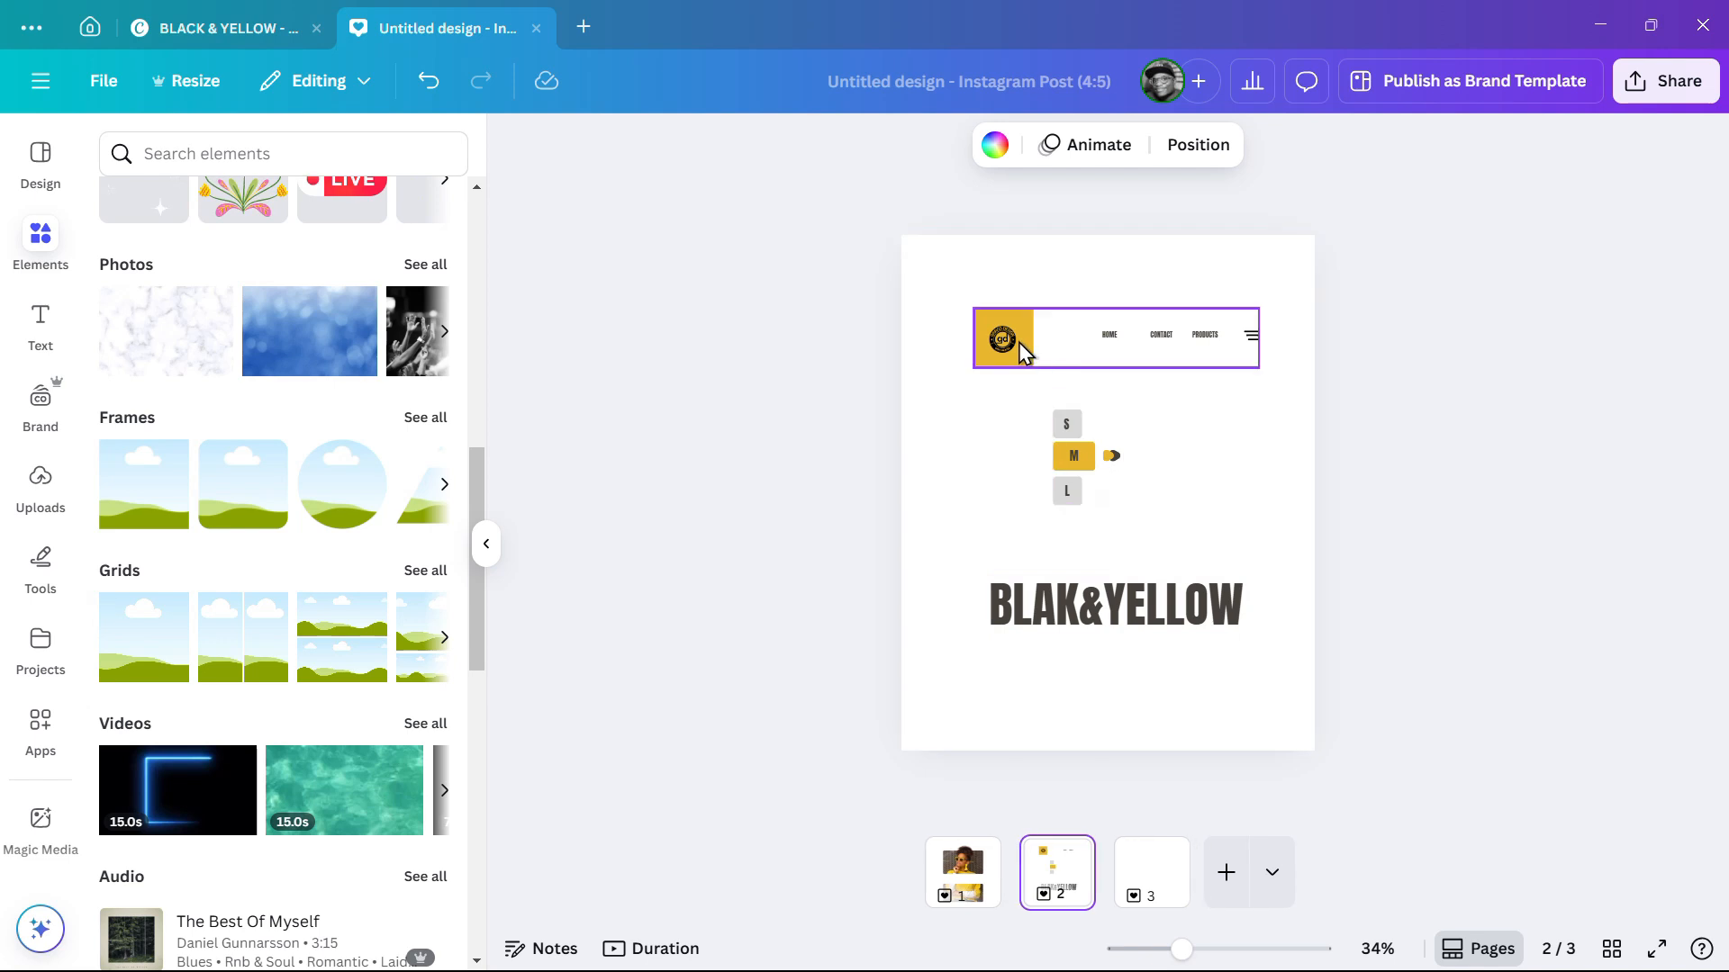
# Copy the logo and navigation header group from page 2 to page 1 and place it against the page's upper edge
pyautogui.click(1181, 335)
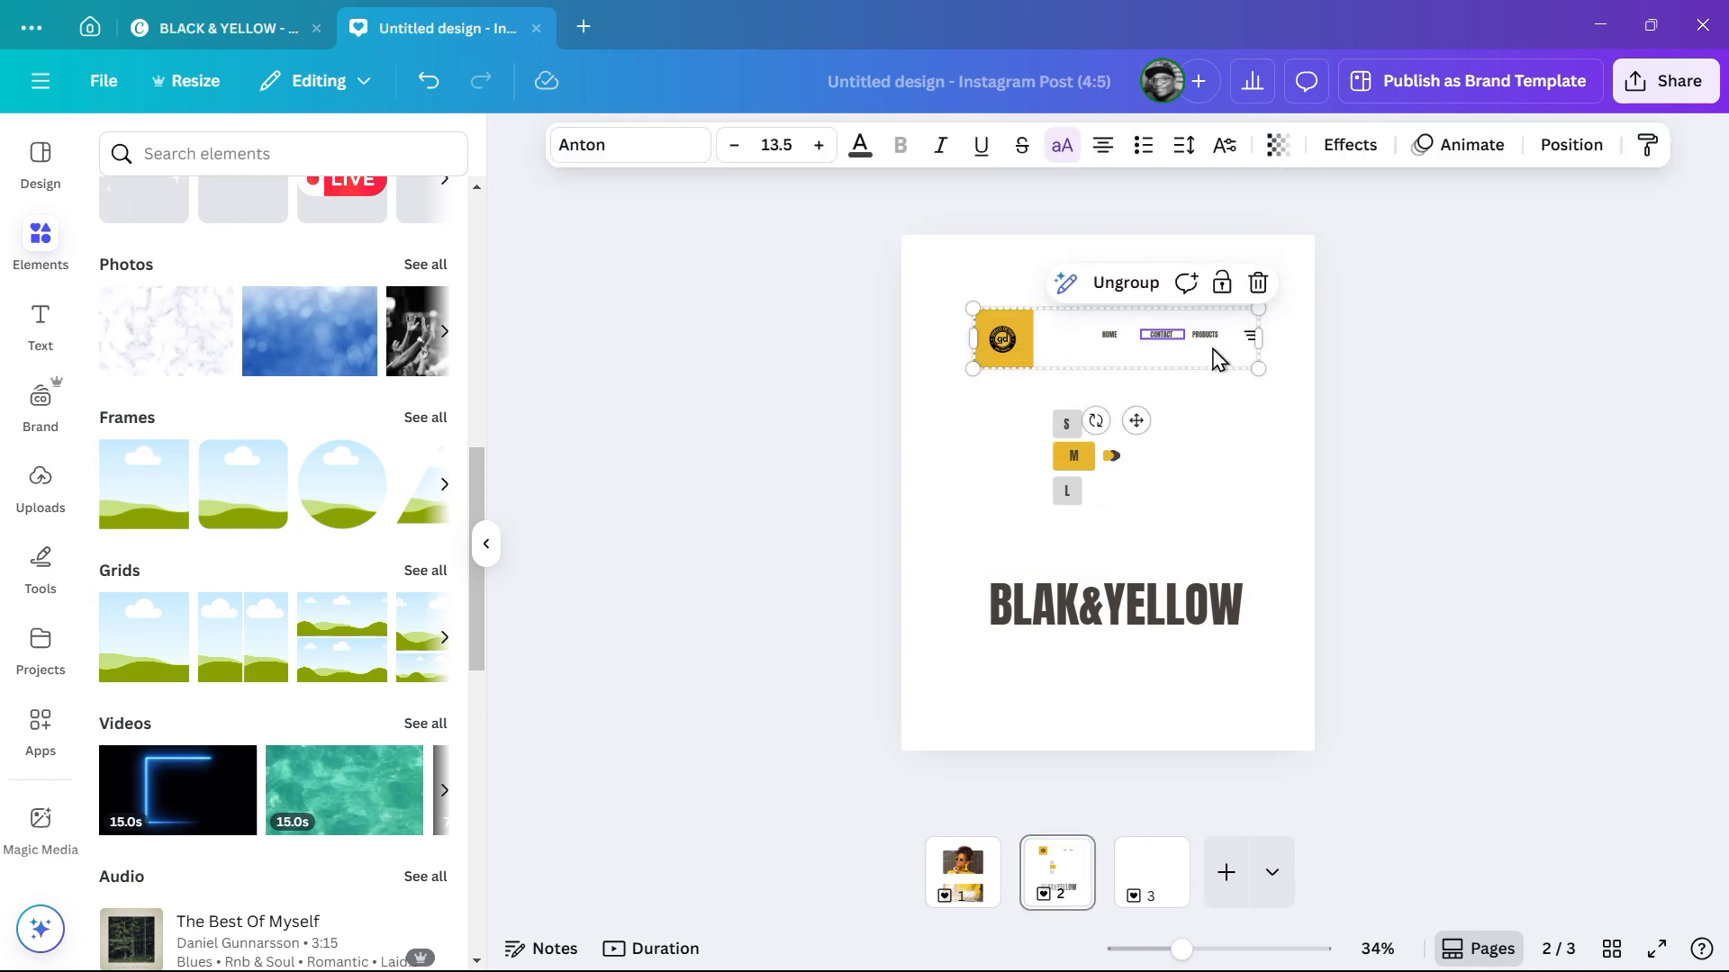
pyautogui.click(971, 893)
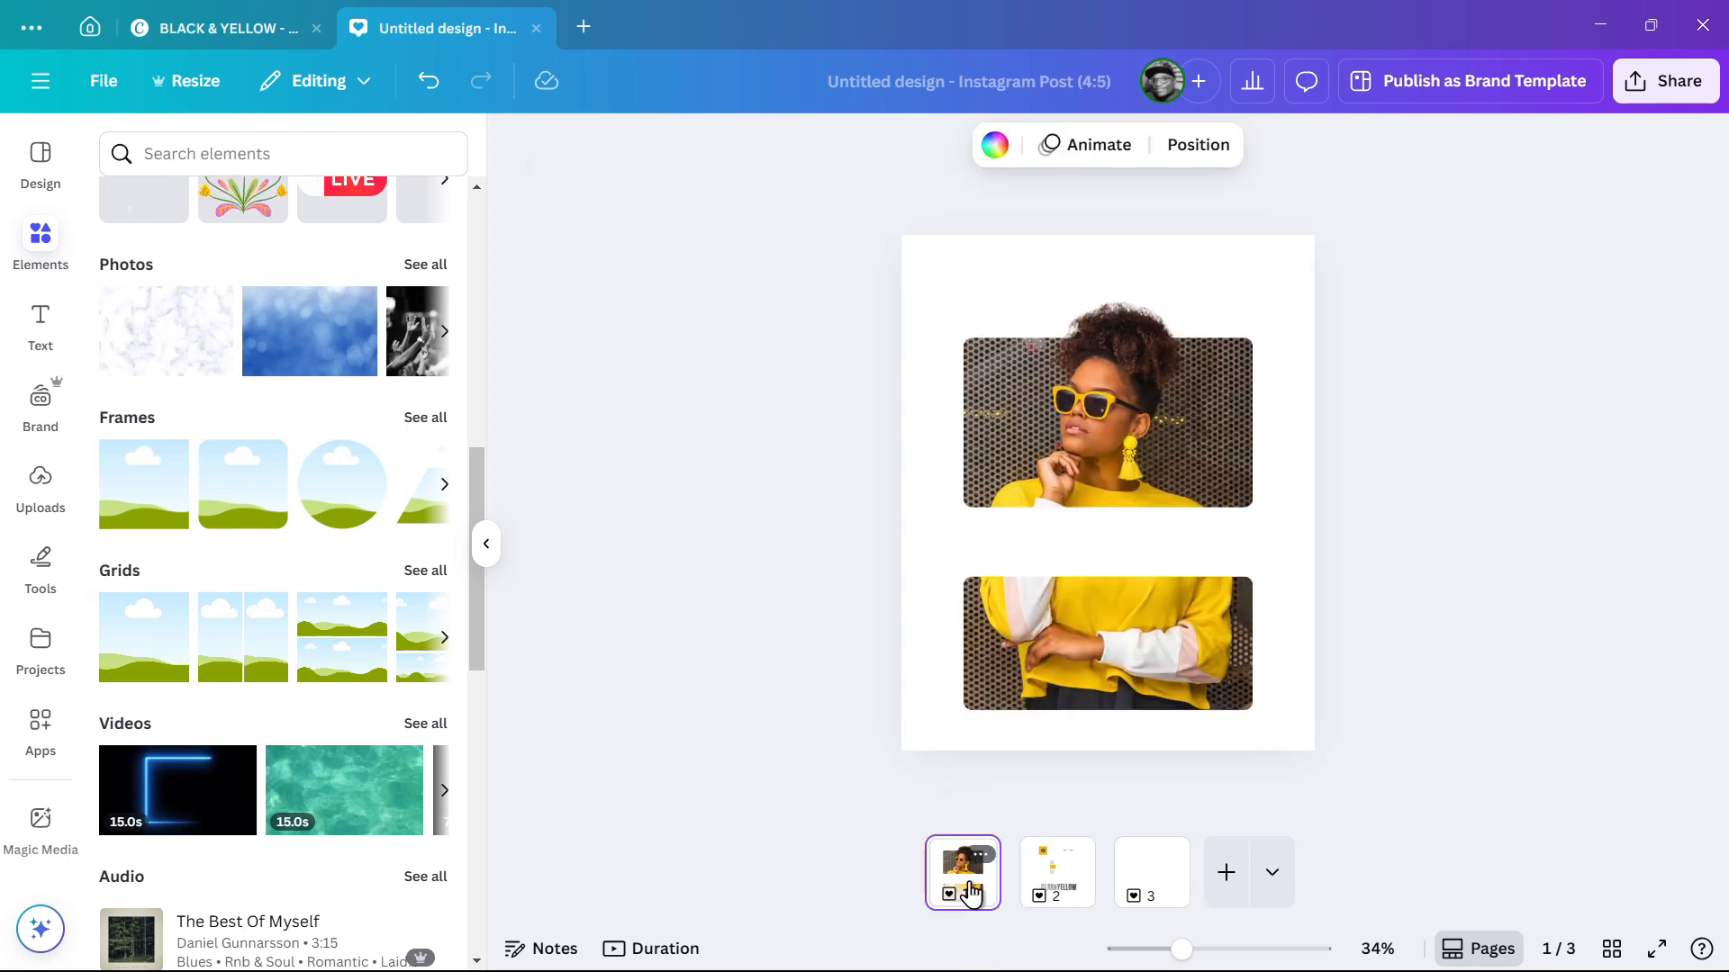
pyautogui.hotkey('ctrl', 'v')
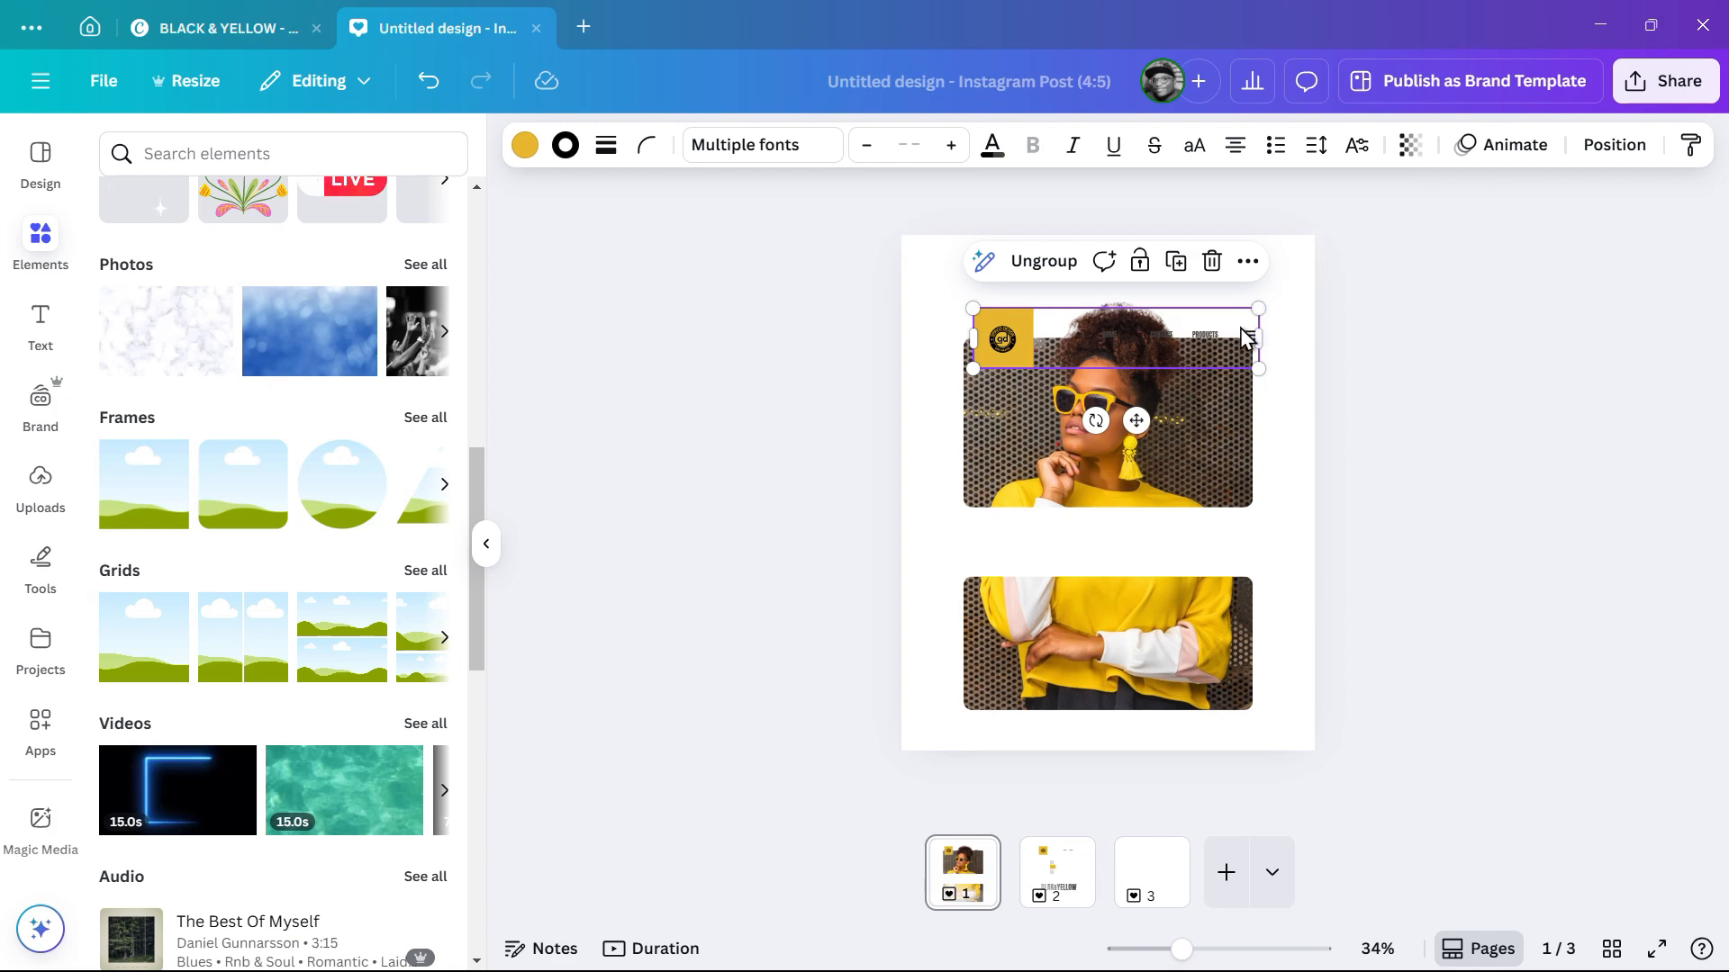
pyautogui.moveTo(1235, 270); pyautogui.dragTo(1241, 255)
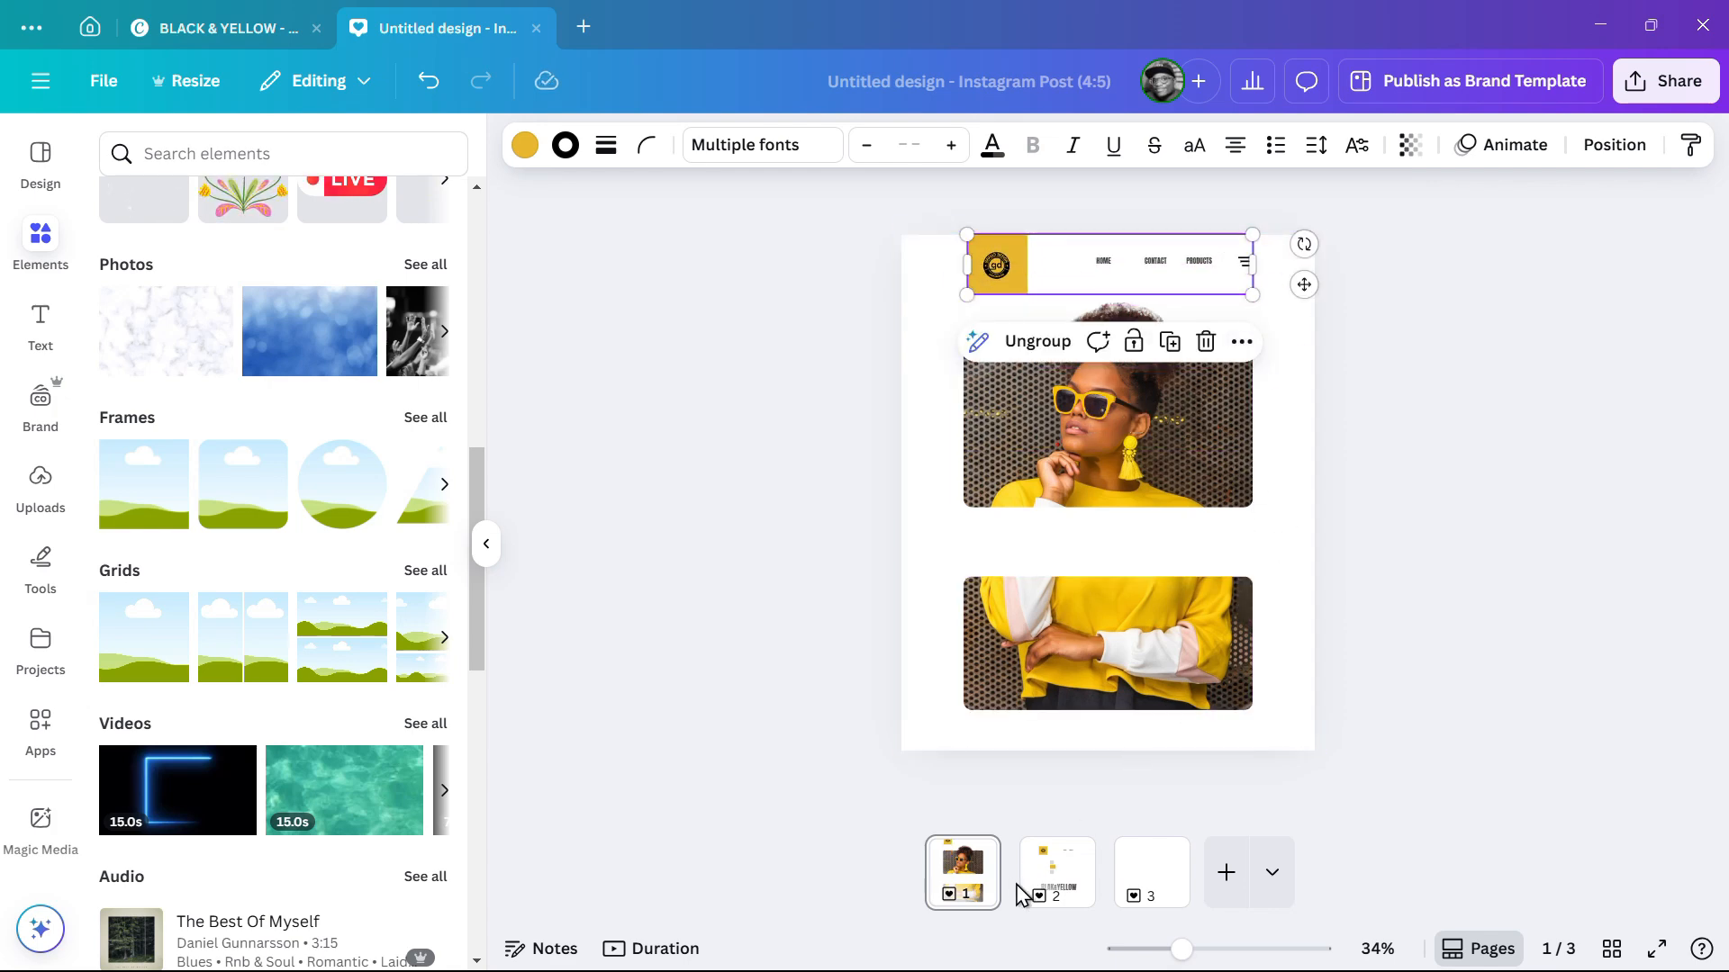
# Copy the S, M, L size group from page 2 to page 1 and place it over the upper photo, beside the woman's face
pyautogui.click(1070, 886)
pyautogui.click(1071, 503)
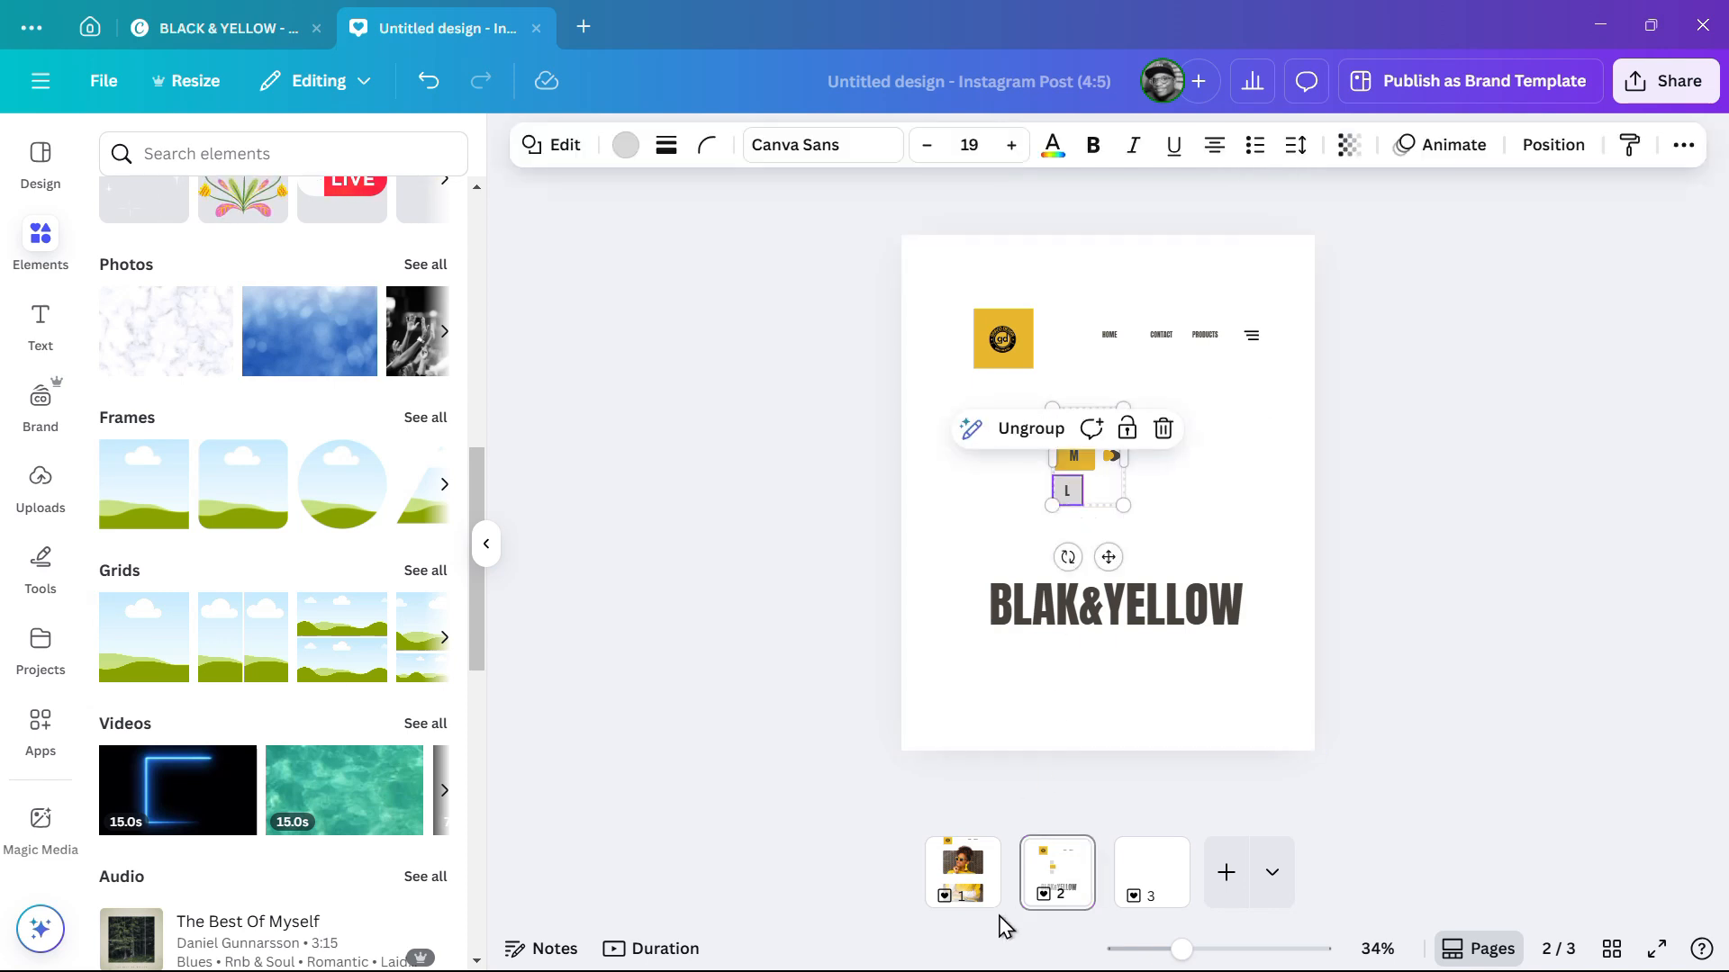
pyautogui.click(977, 889)
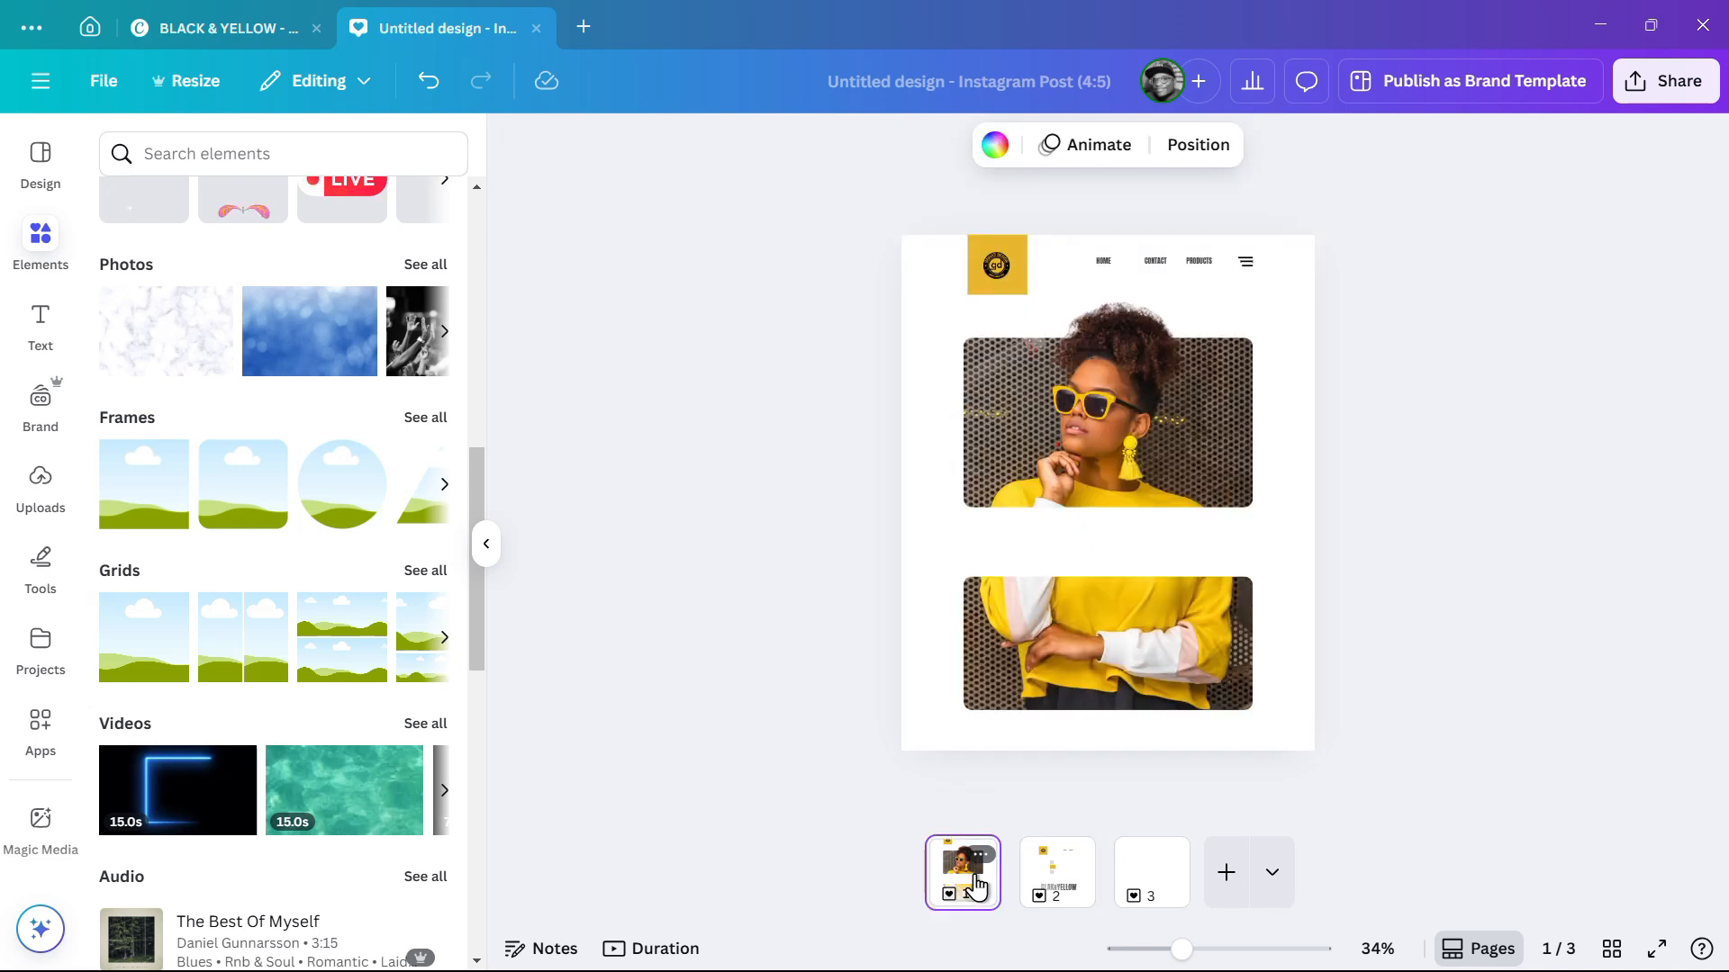
pyautogui.hotkey('ctrl', 'v')
pyautogui.moveTo(1079, 463); pyautogui.dragTo(990, 425)
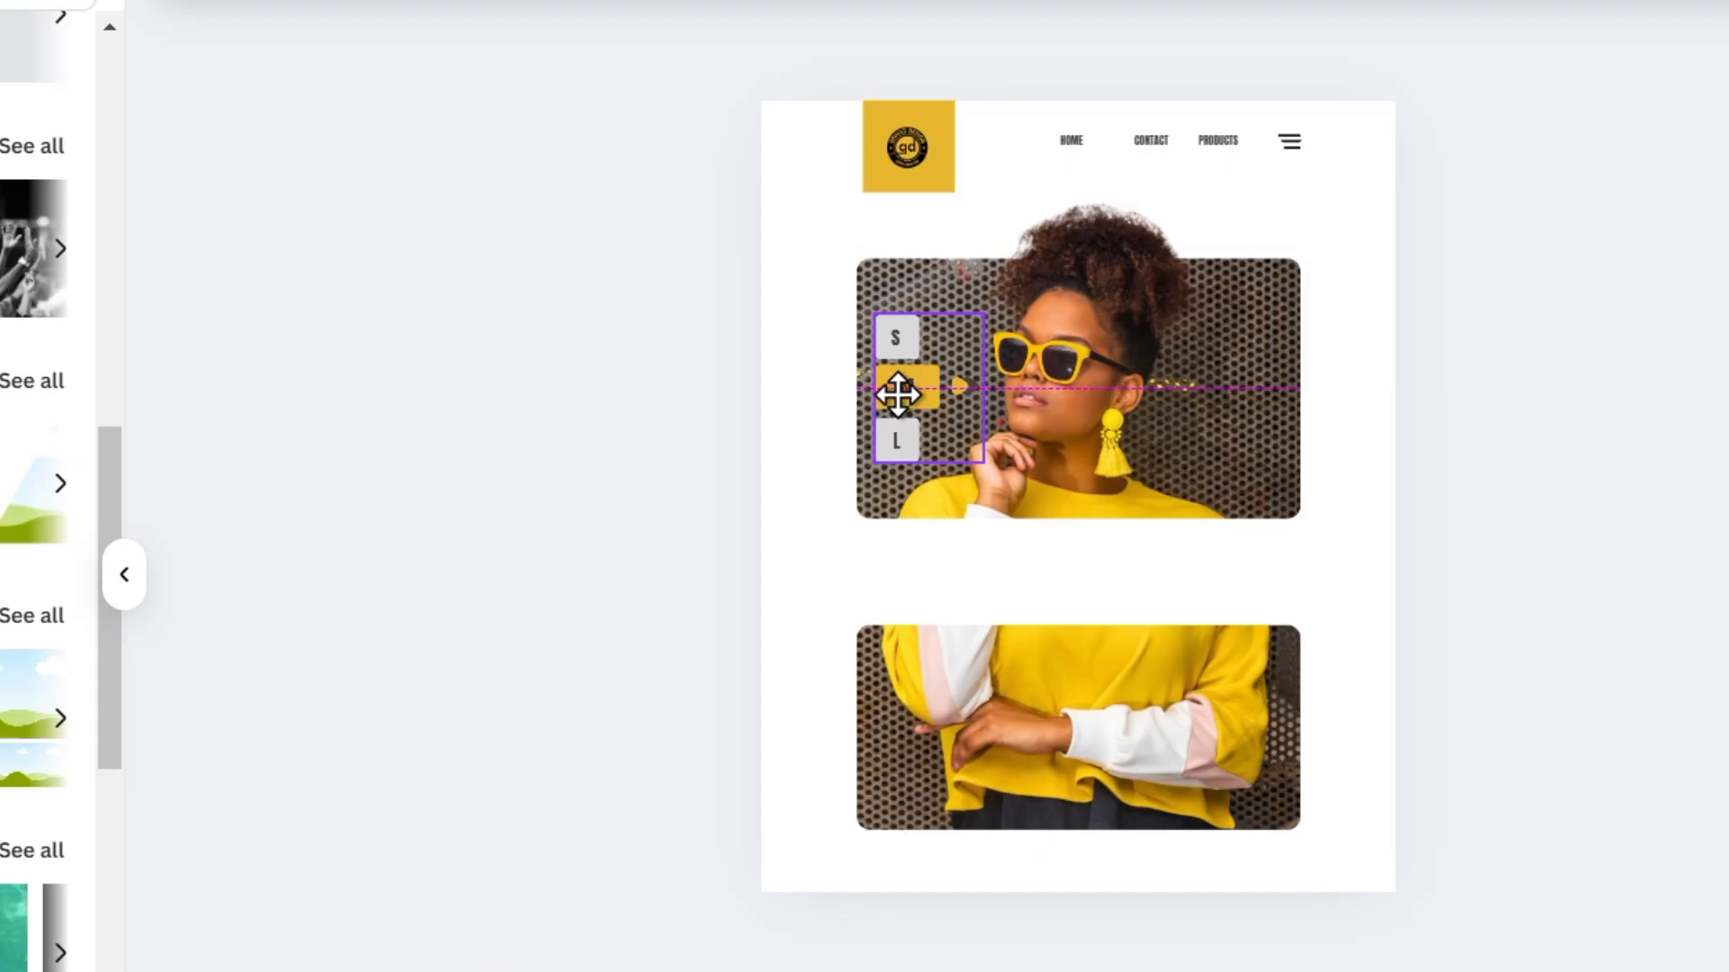
pyautogui.moveTo(896, 394); pyautogui.dragTo(897, 394)
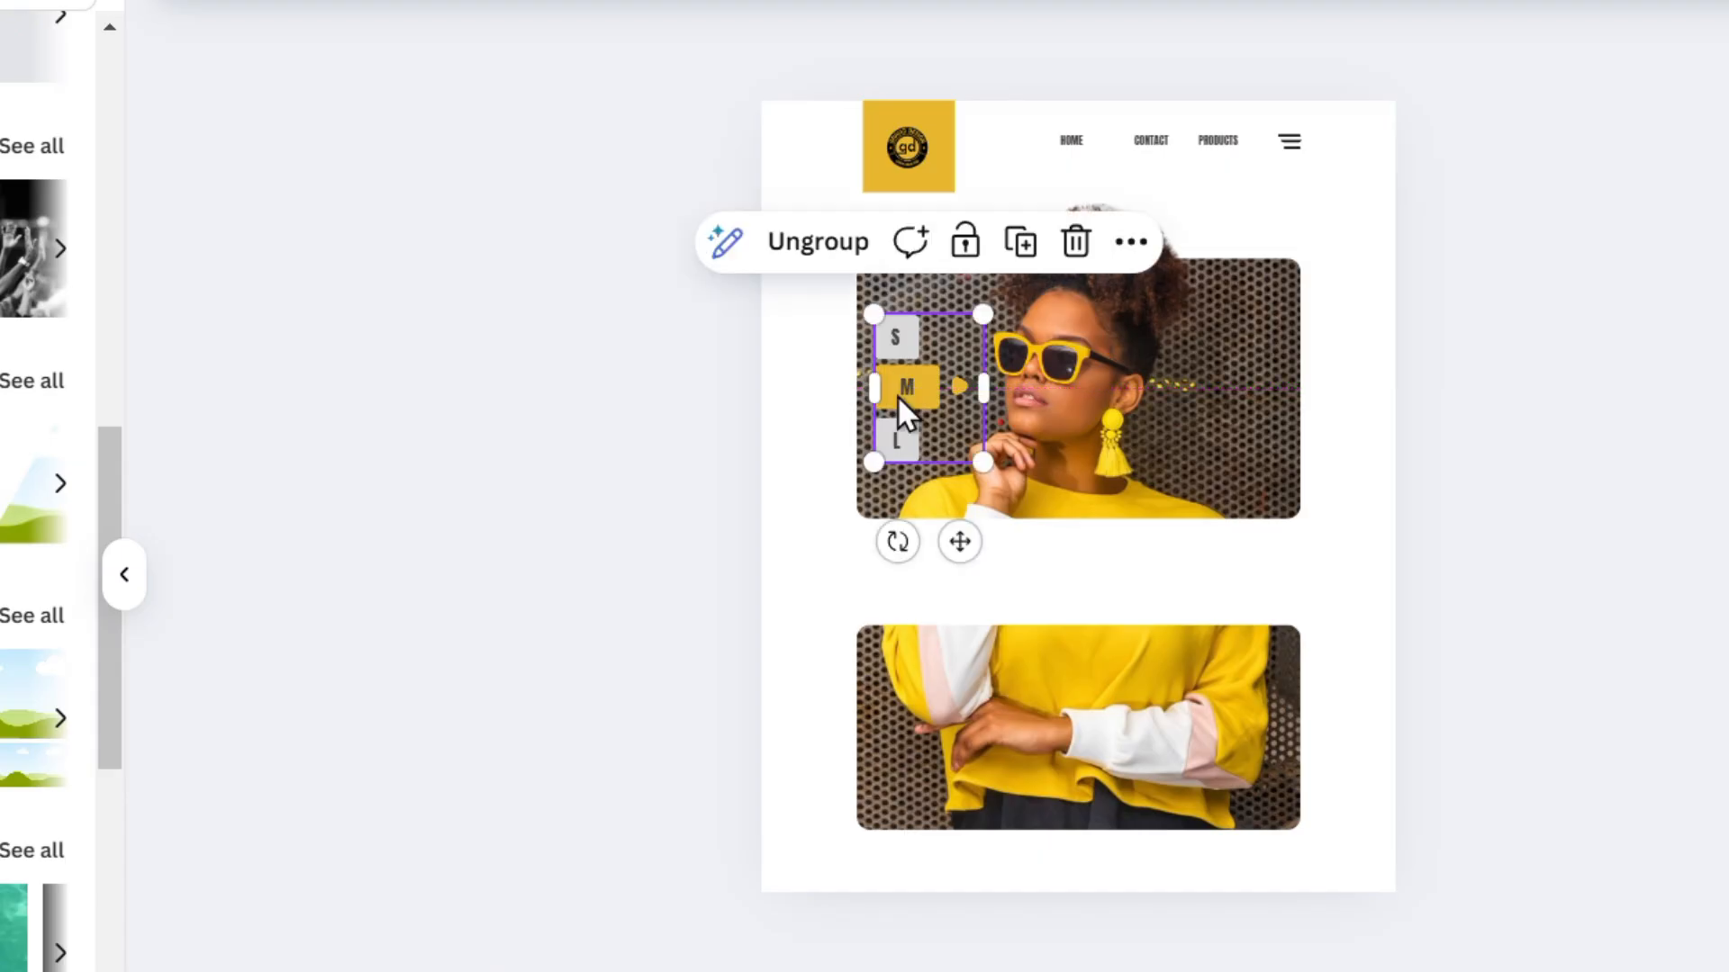
pyautogui.click(1520, 623)
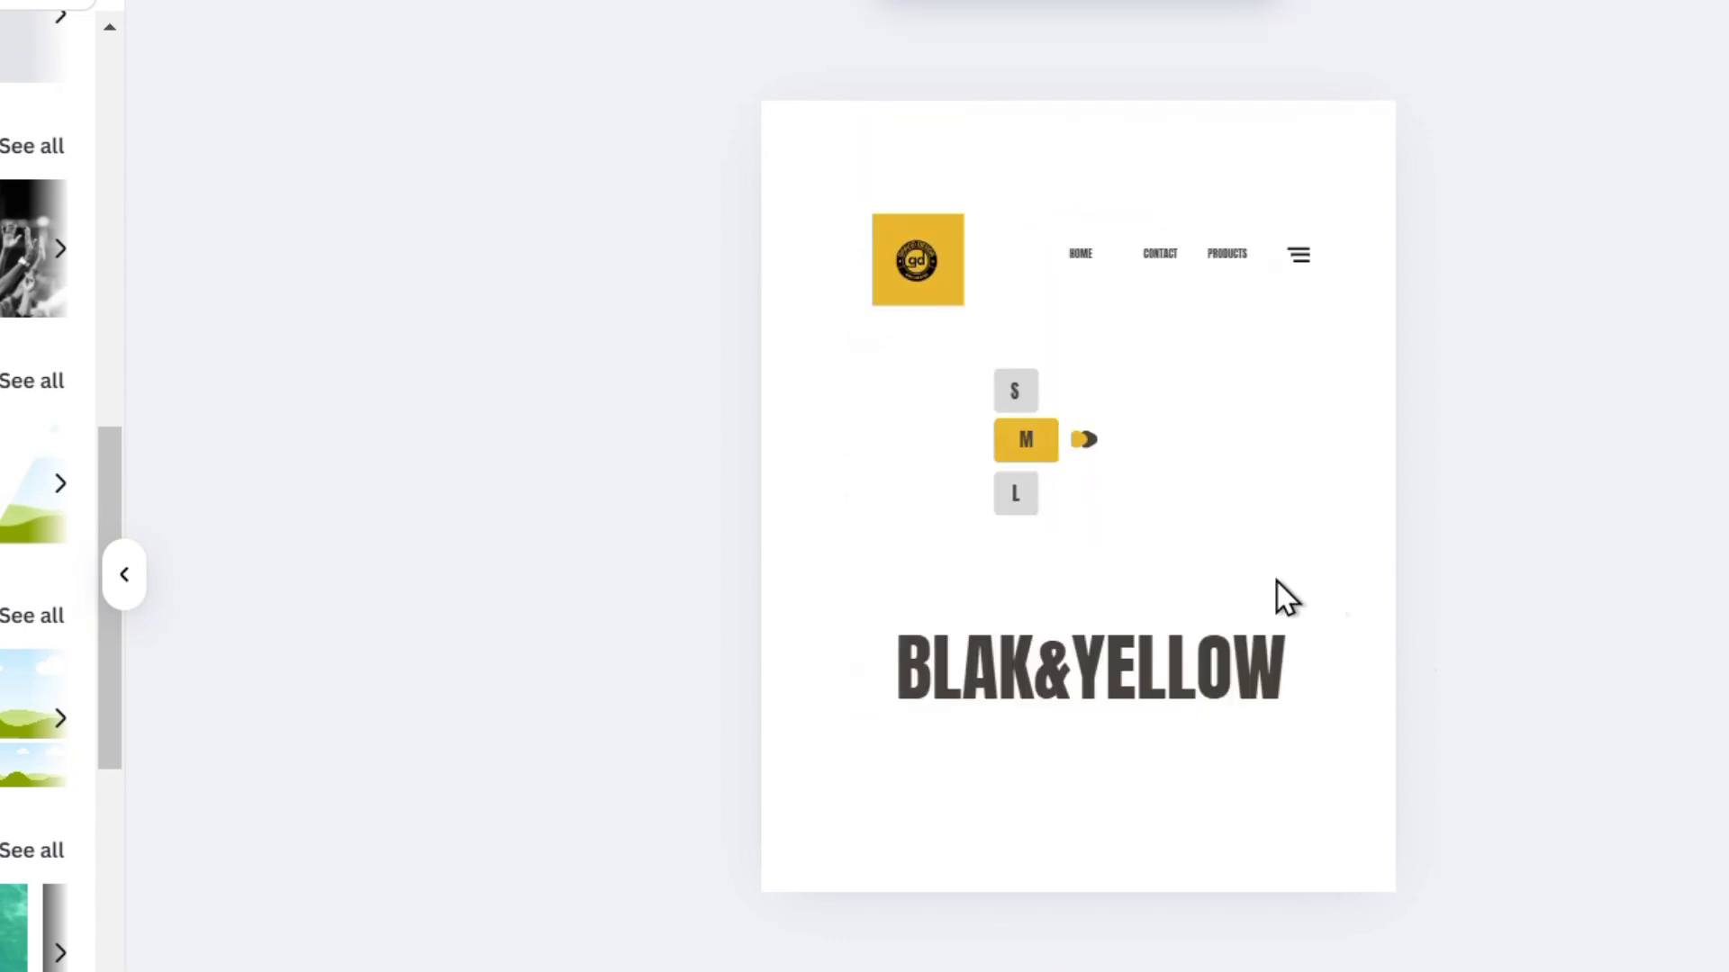
# Copy the BLAK&YELLOW title from page 2 to page 1 and place it in the gap between the two framed photos
pyautogui.click(1149, 653)
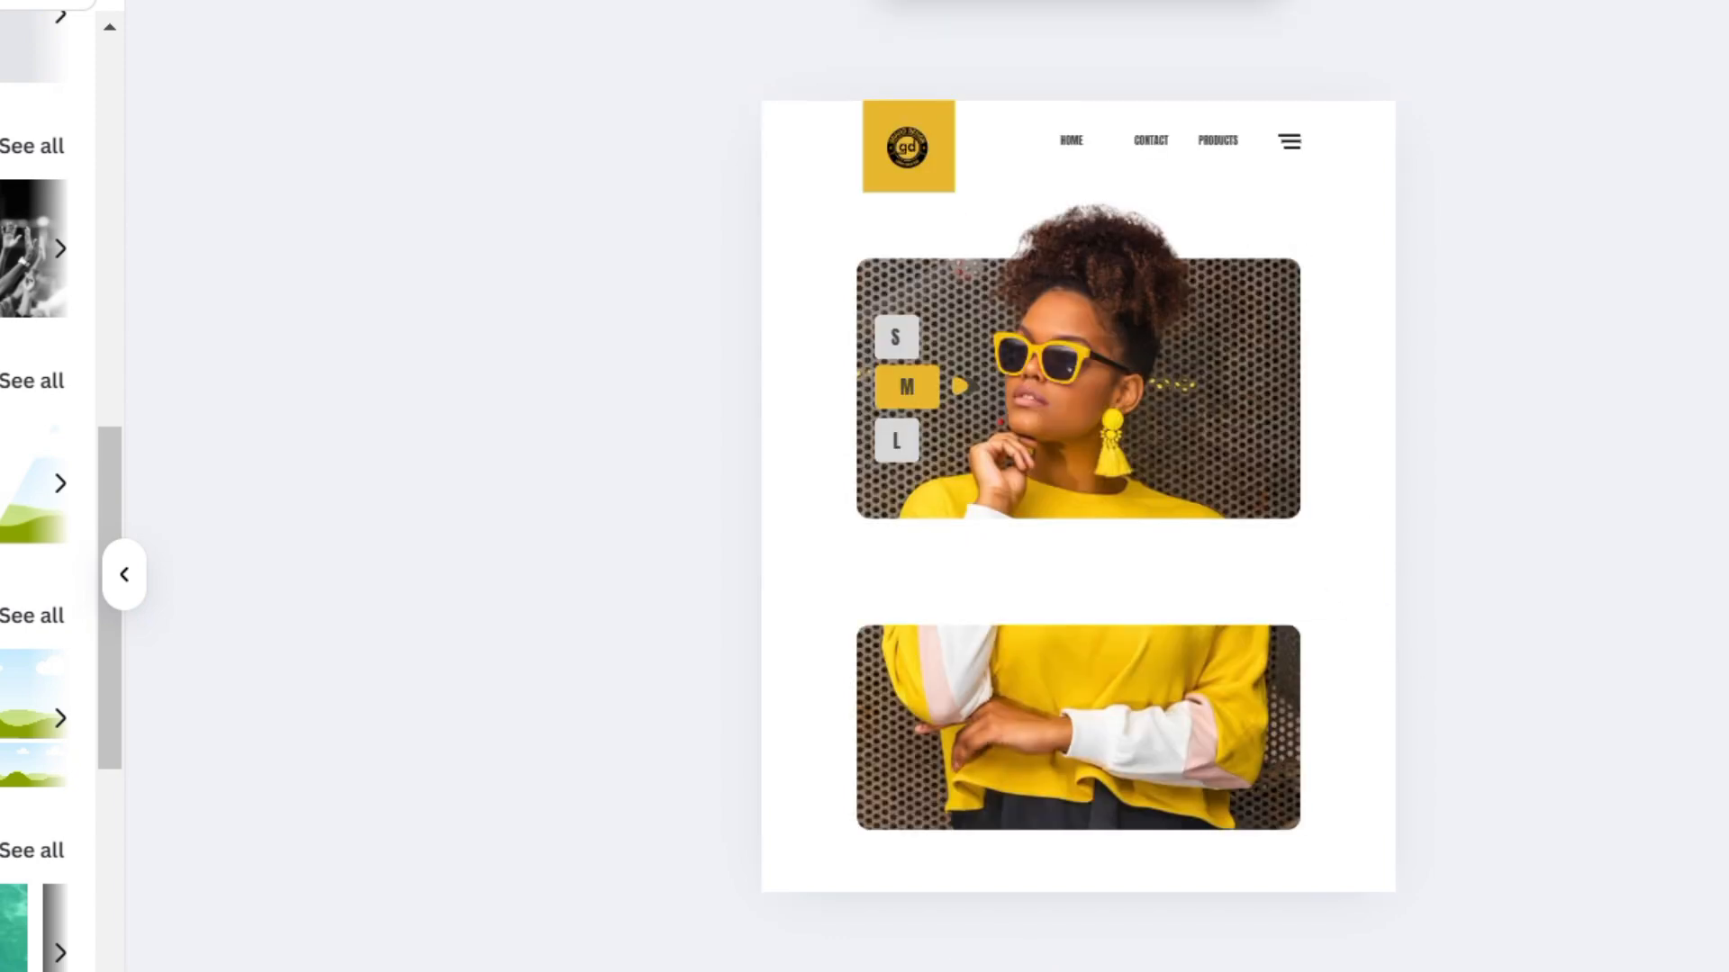
pyautogui.hotkey('ctrl', 'v')
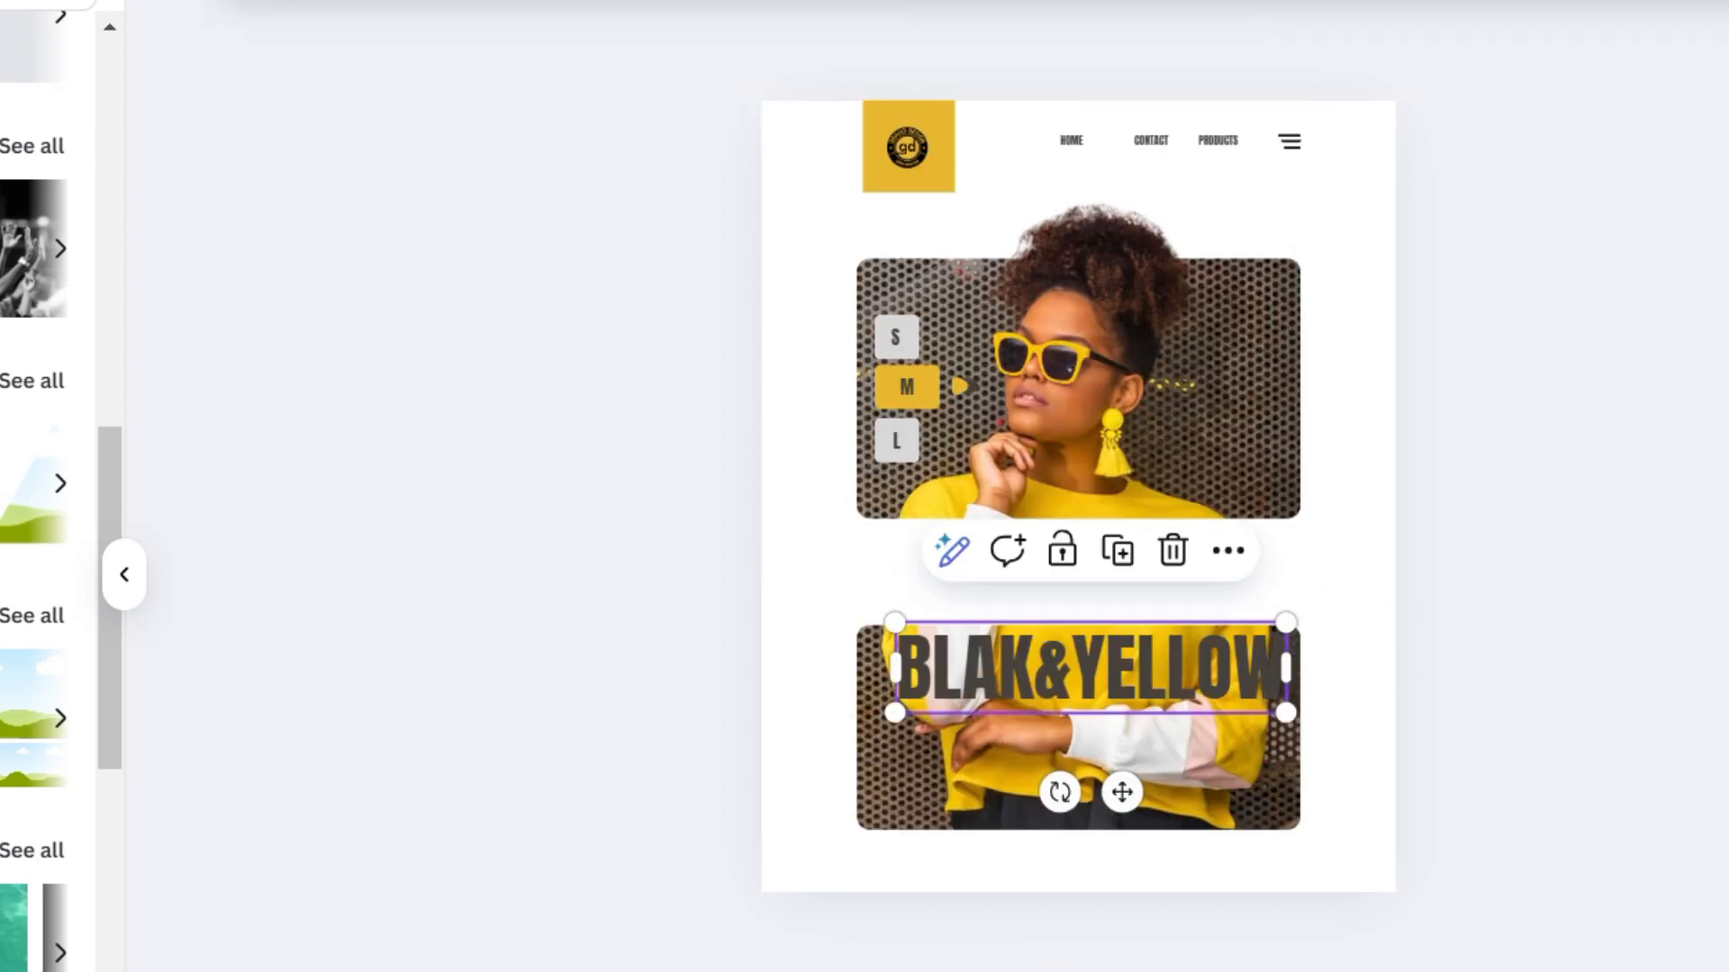
pyautogui.moveTo(1190, 657); pyautogui.dragTo(1181, 569)
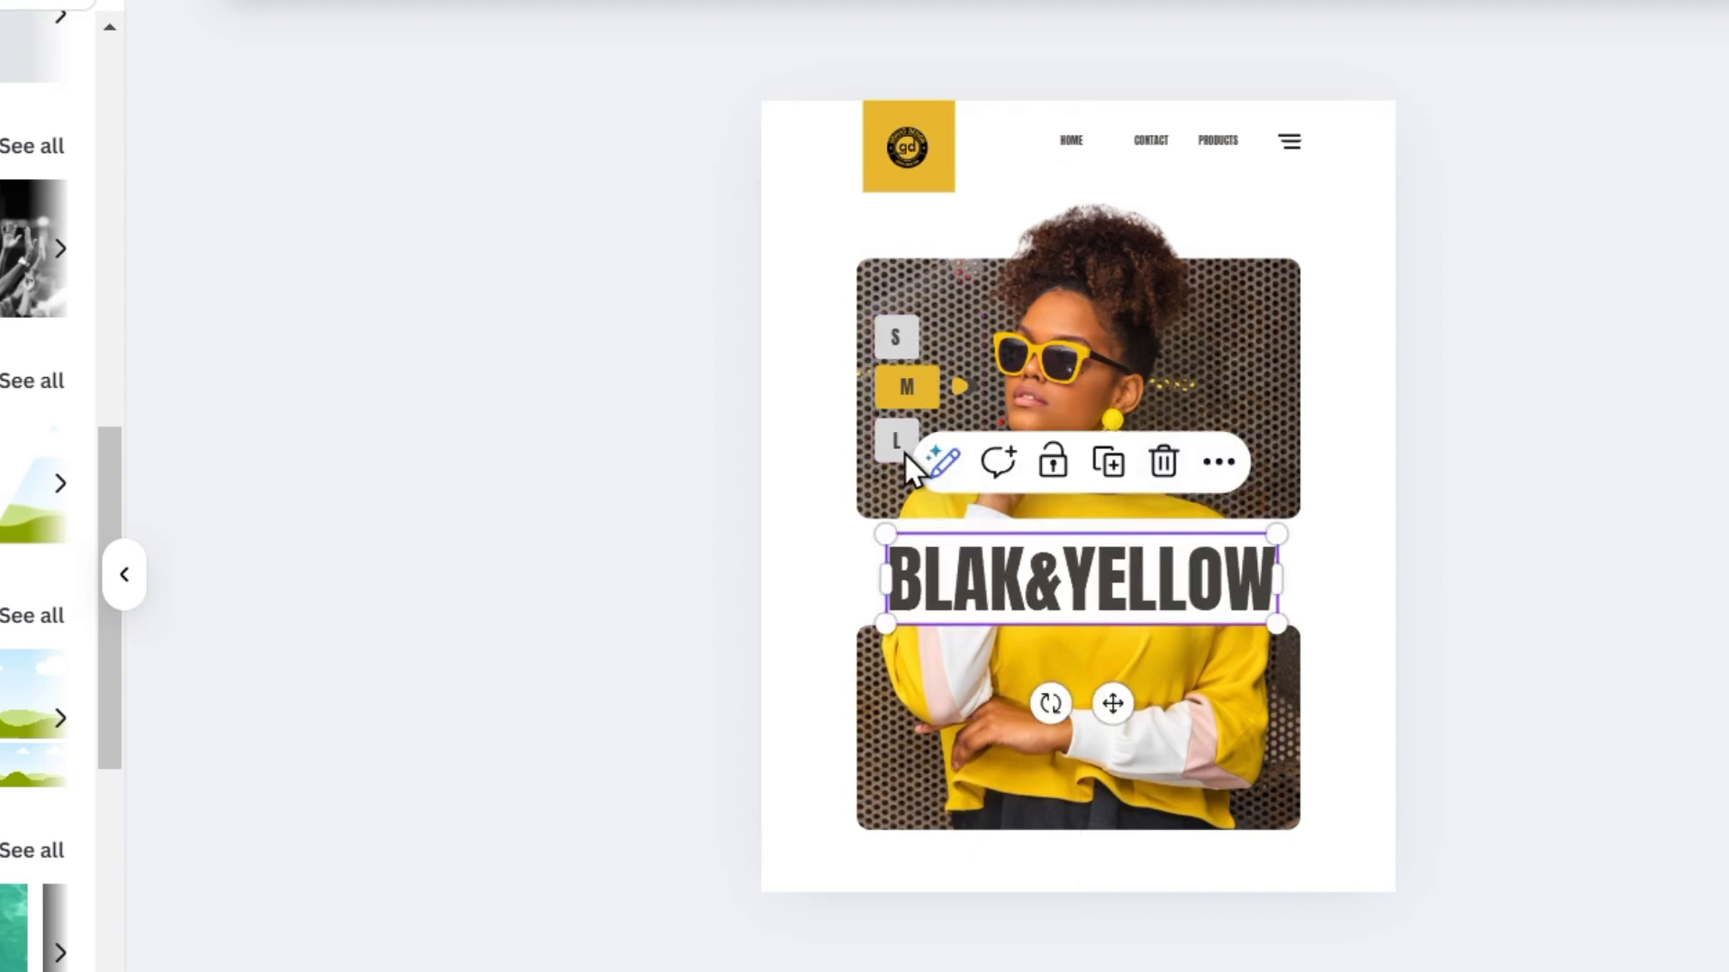
pyautogui.click(1612, 716)
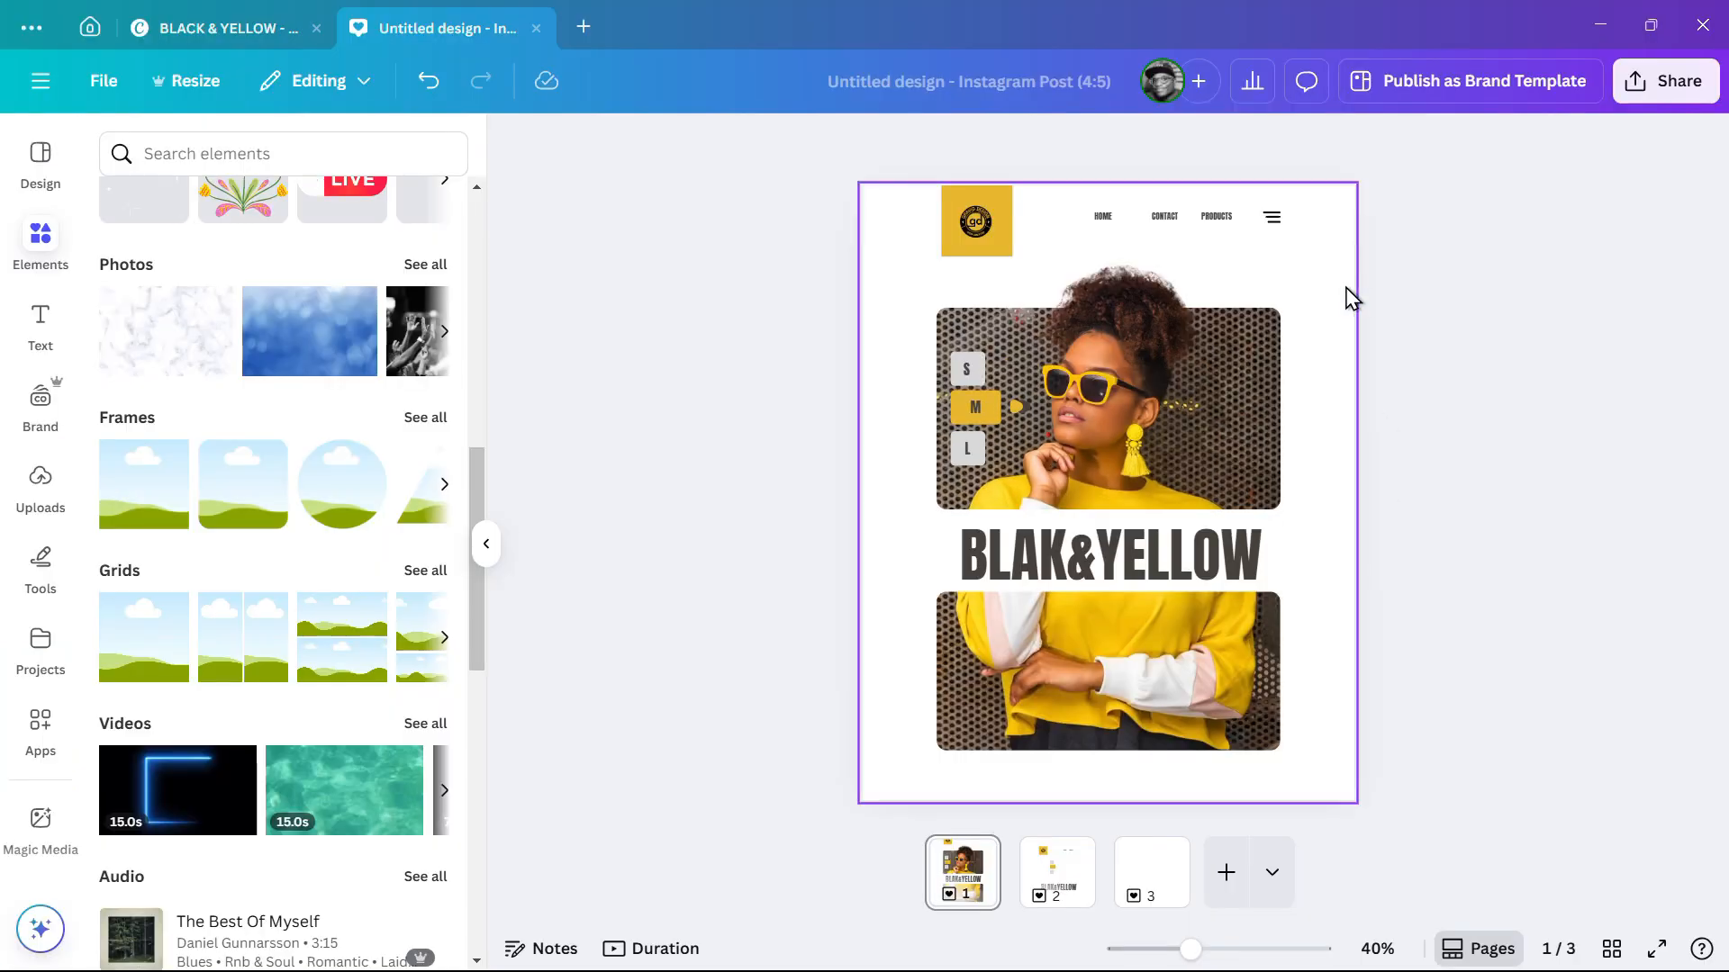
# Set page 1's background to the solid cream colour #FFFAE9
pyautogui.click(1350, 297)
pyautogui.click(995, 146)
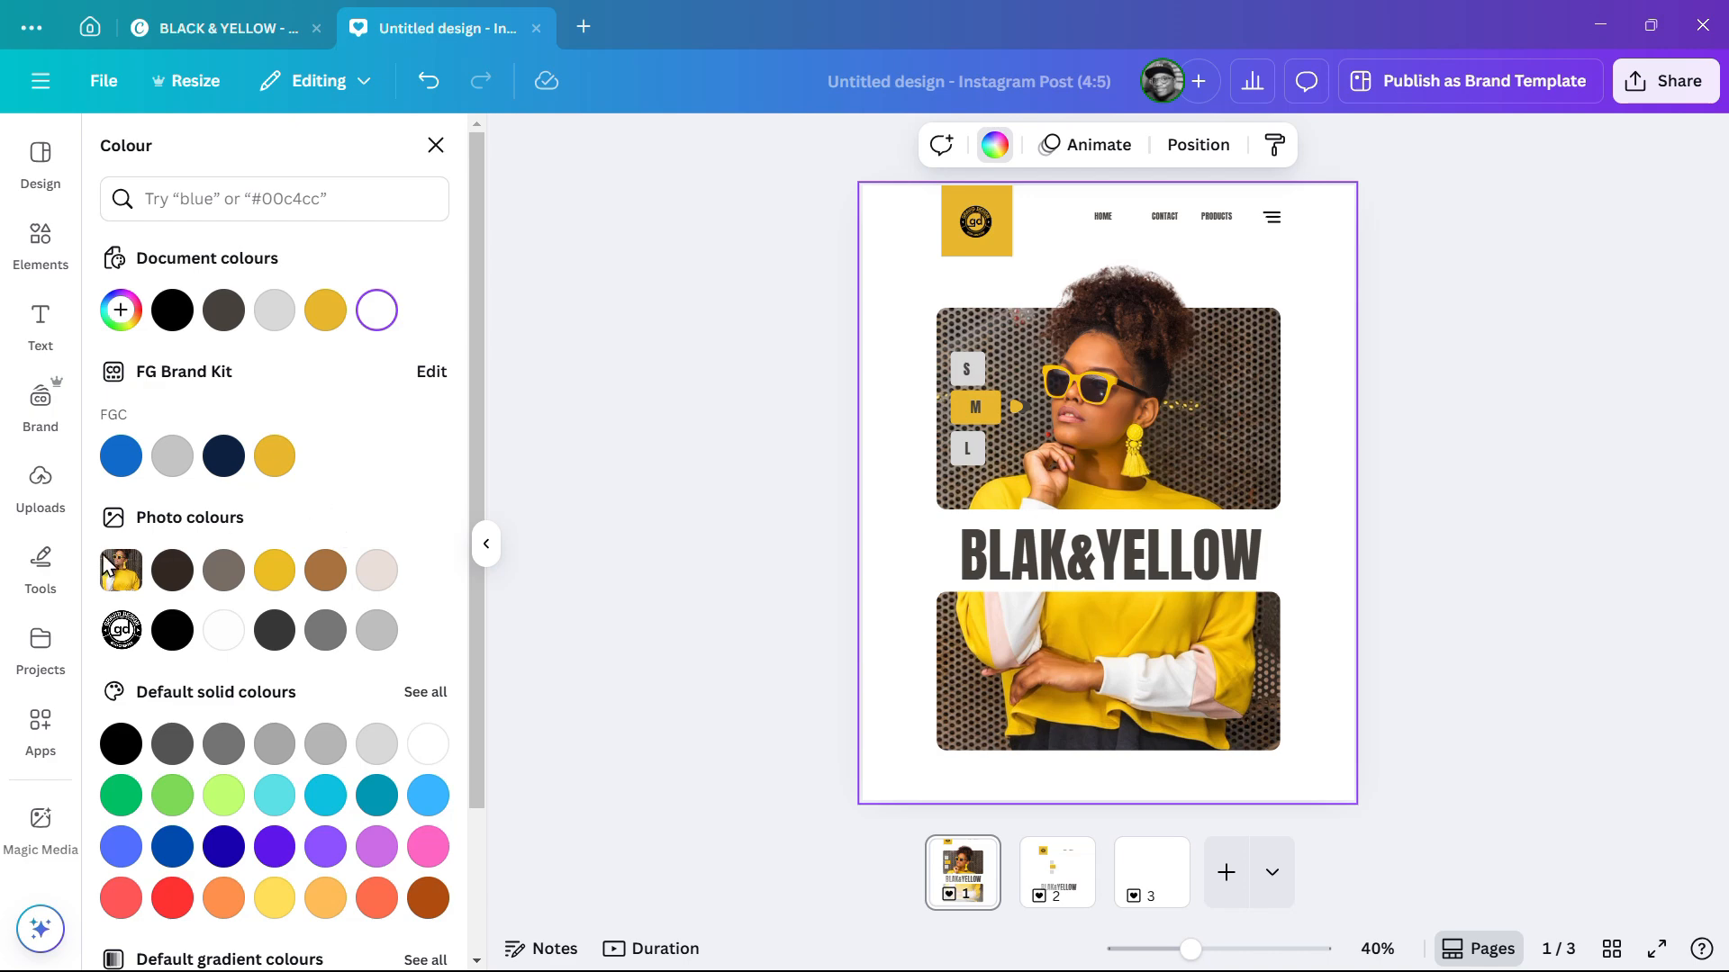
pyautogui.click(120, 310)
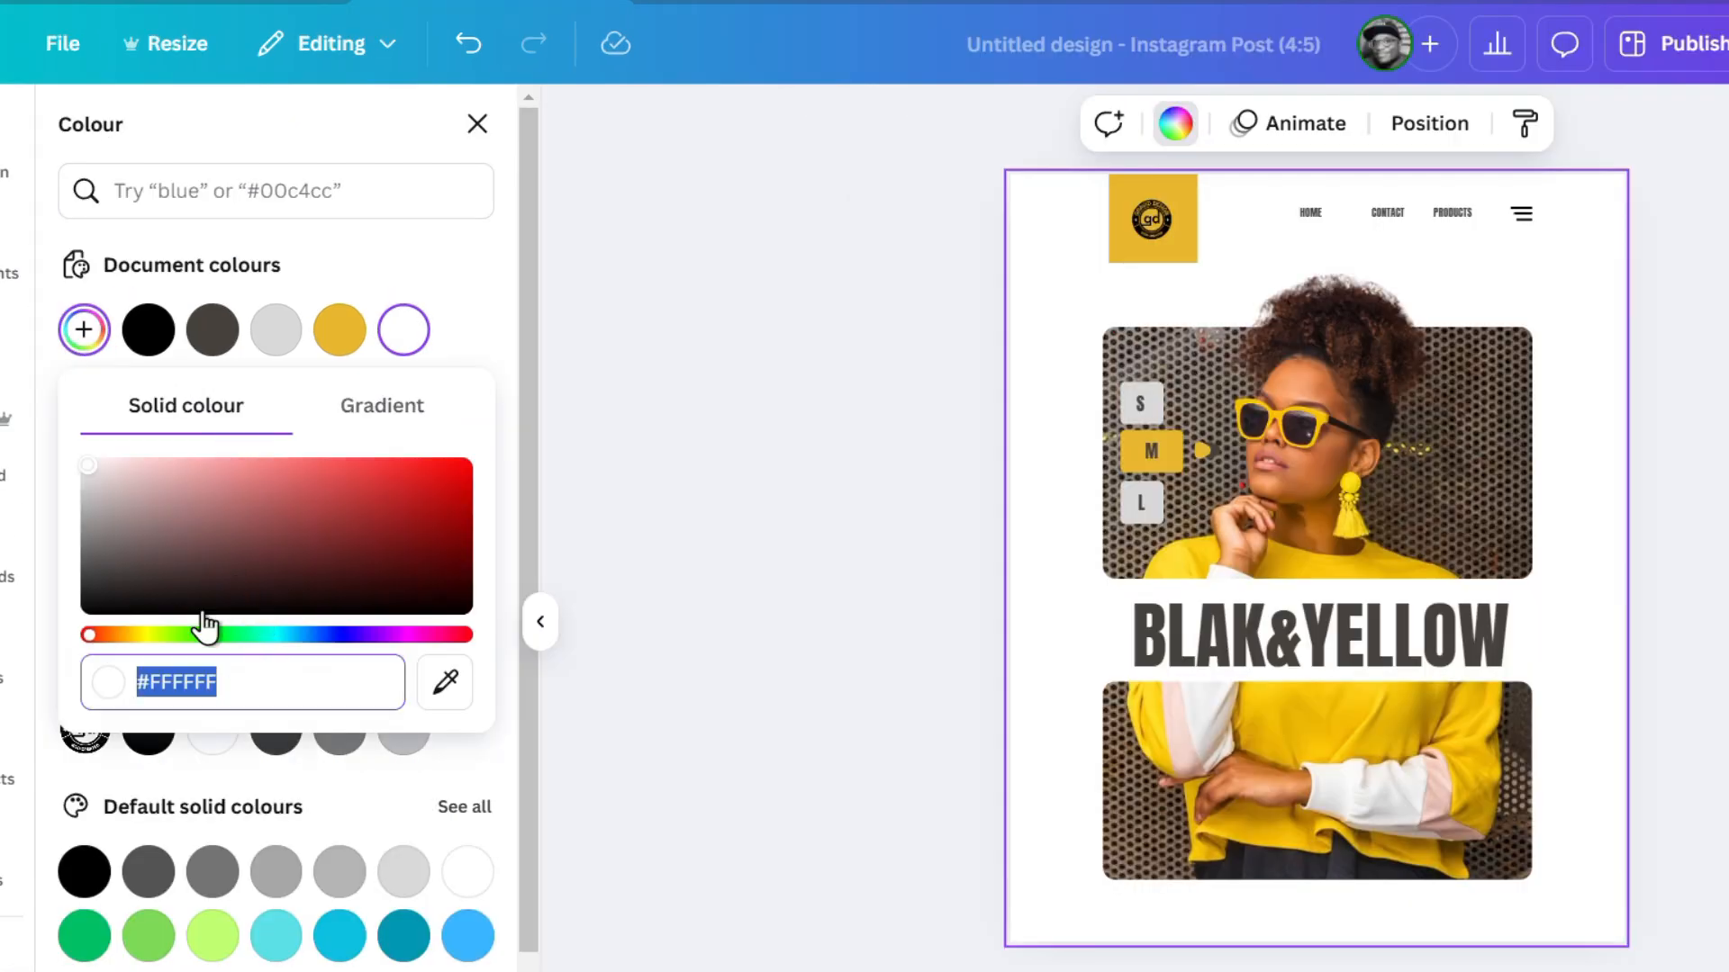
pyautogui.moveTo(173, 637); pyautogui.dragTo(138, 635)
pyautogui.moveTo(89, 465)
pyautogui.mouseDown()
pyautogui.moveTo(101, 451)
pyautogui.moveTo(110, 466)
pyautogui.mouseUp()
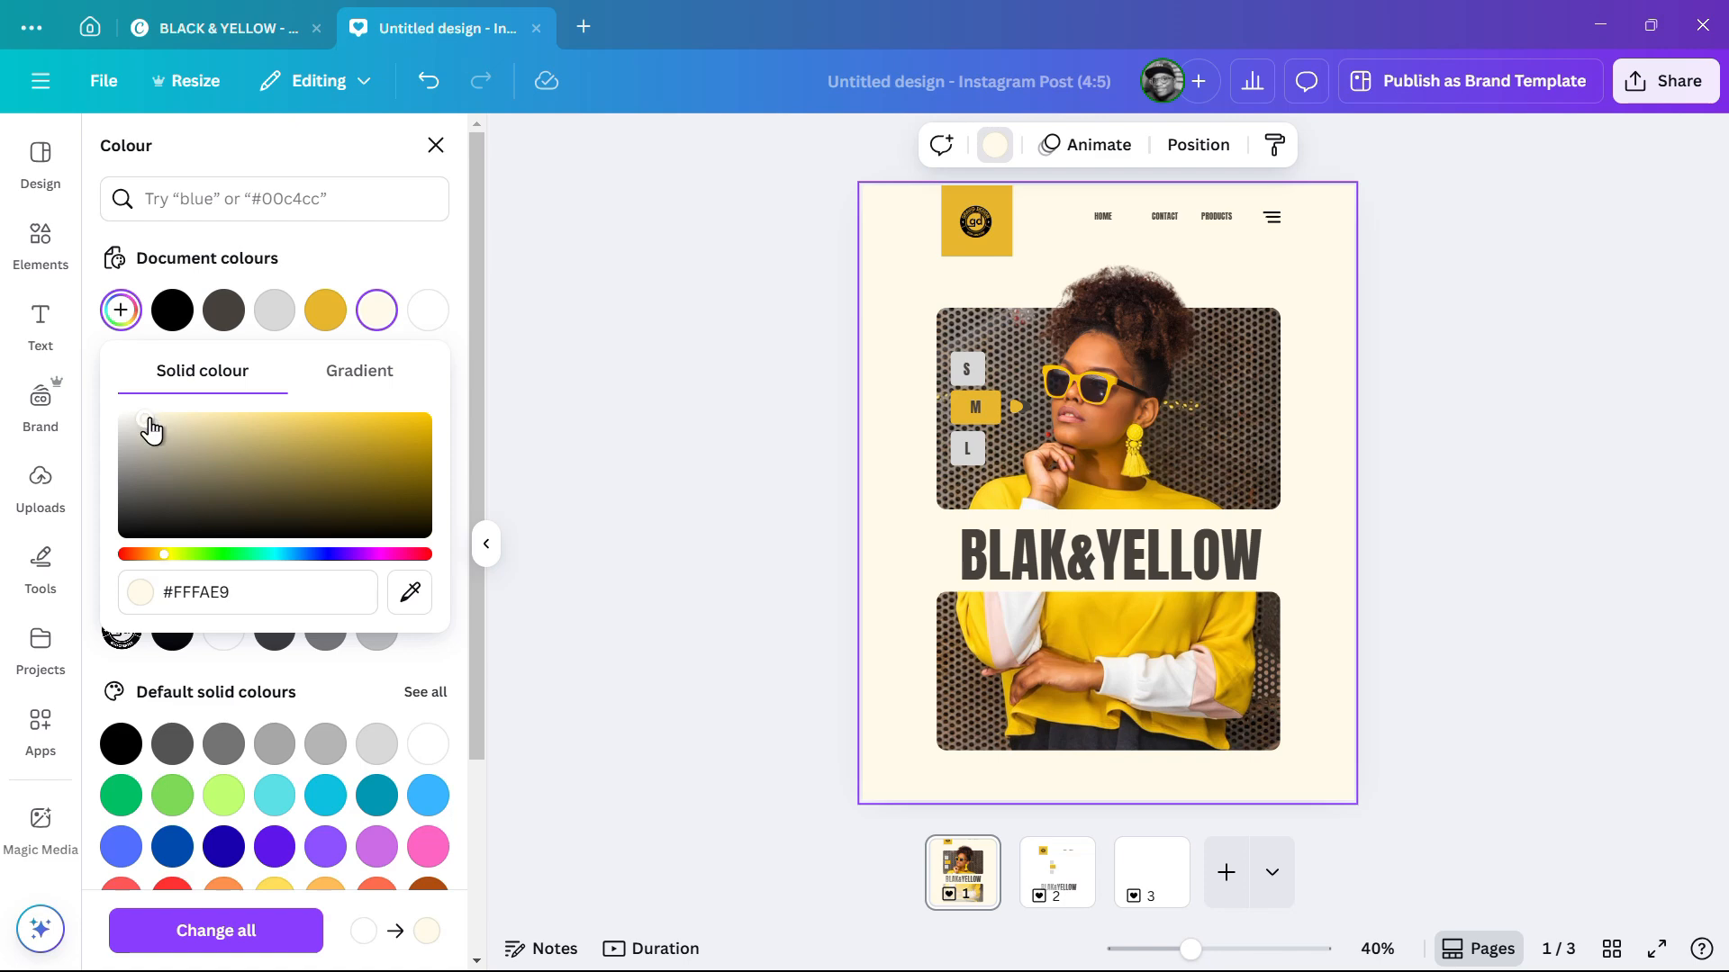
pyautogui.click(710, 382)
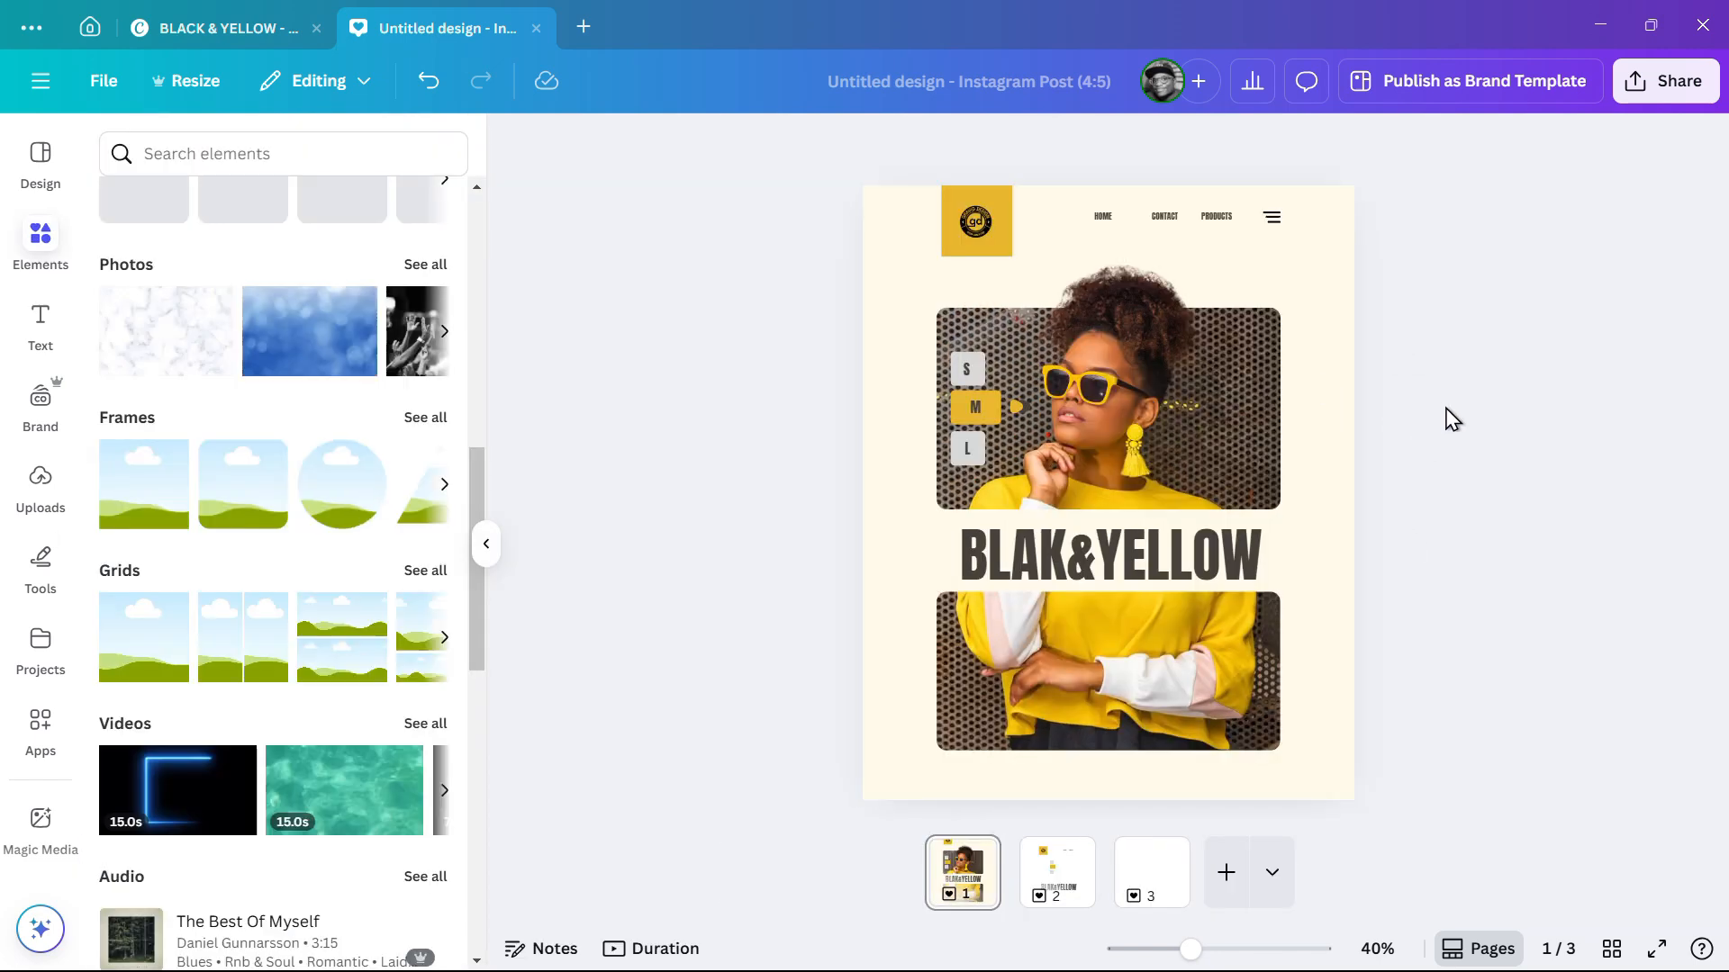